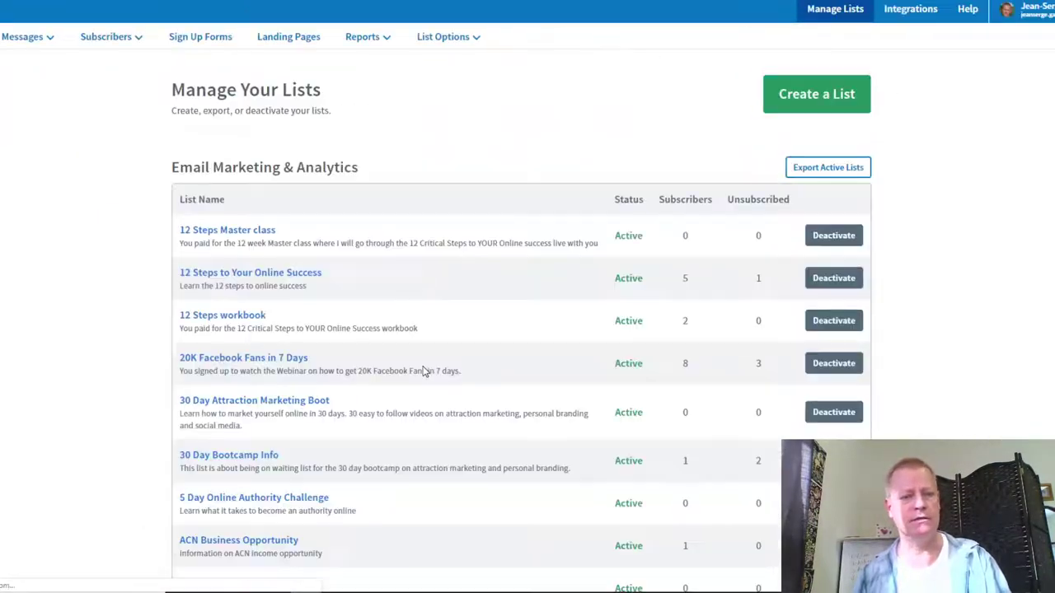
Open the follow-up series of the "12 Steps to Your Online Success" list
scroll(388, 372, "down", 2)
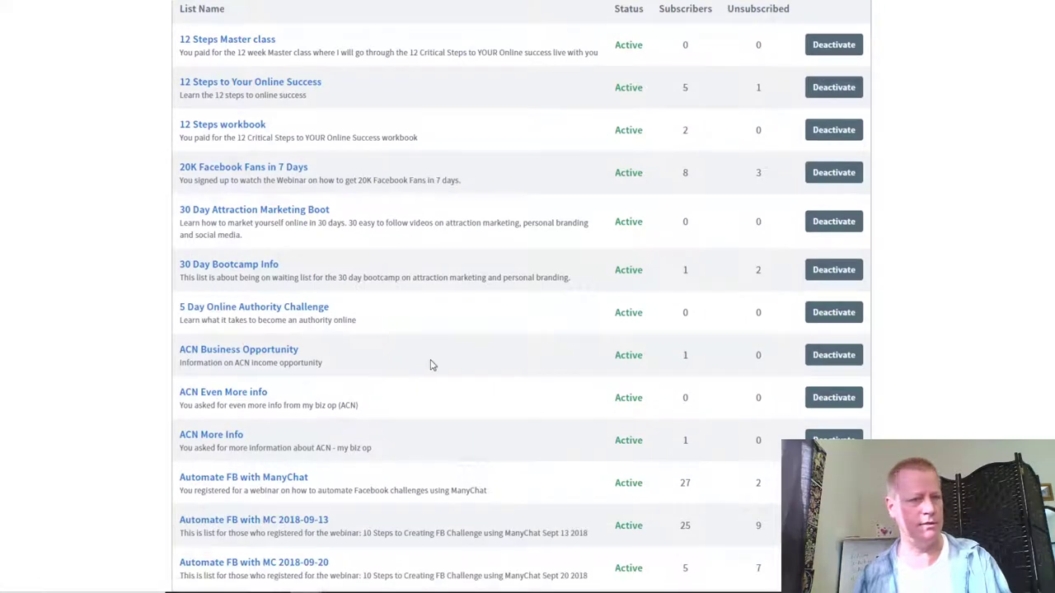
scroll(430, 365, "down", 4)
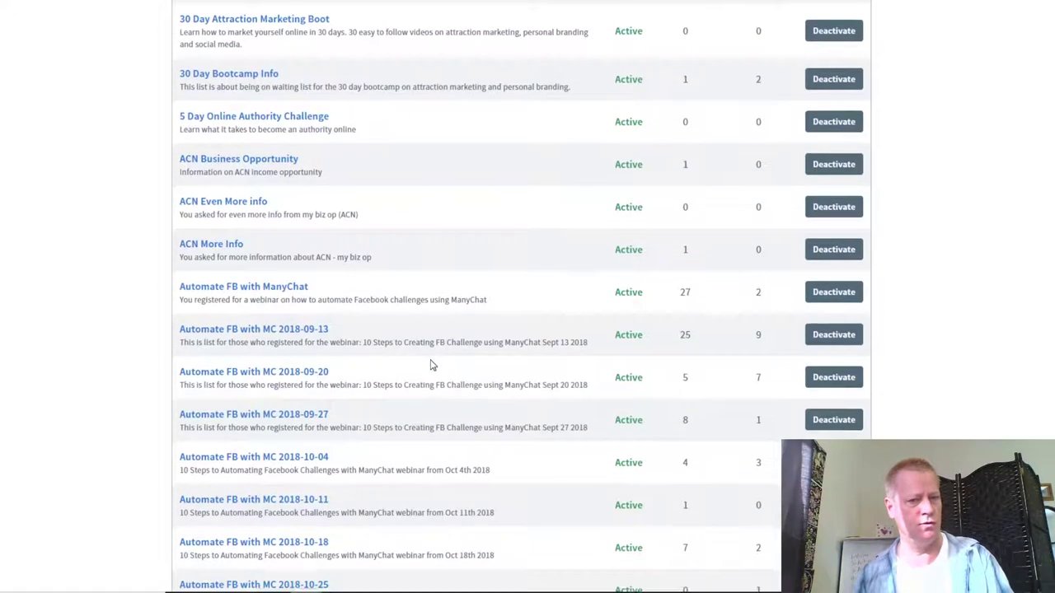
scroll(430, 365, "up", 4)
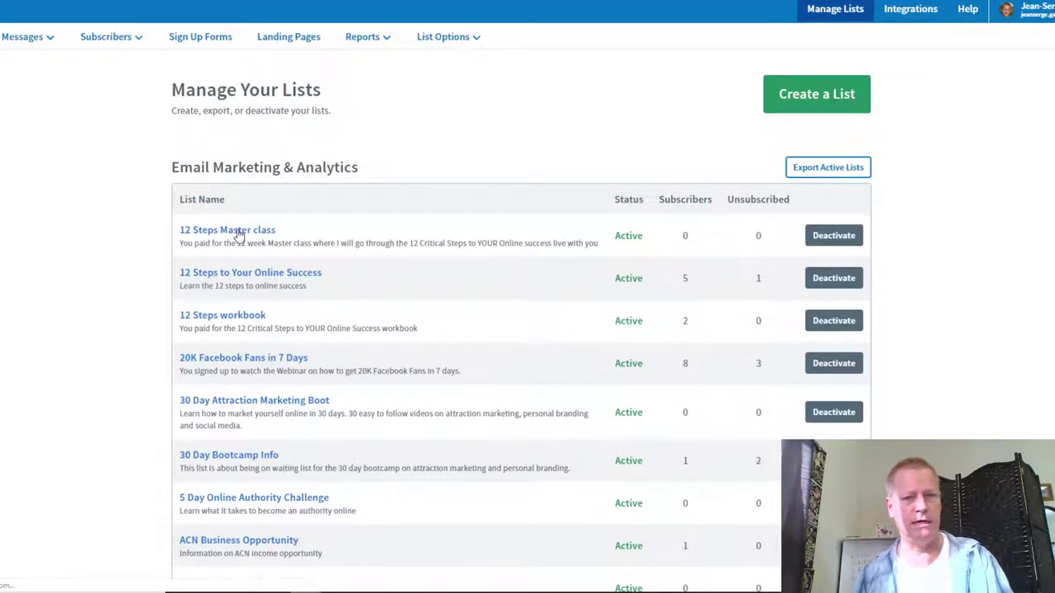
left_click(241, 281)
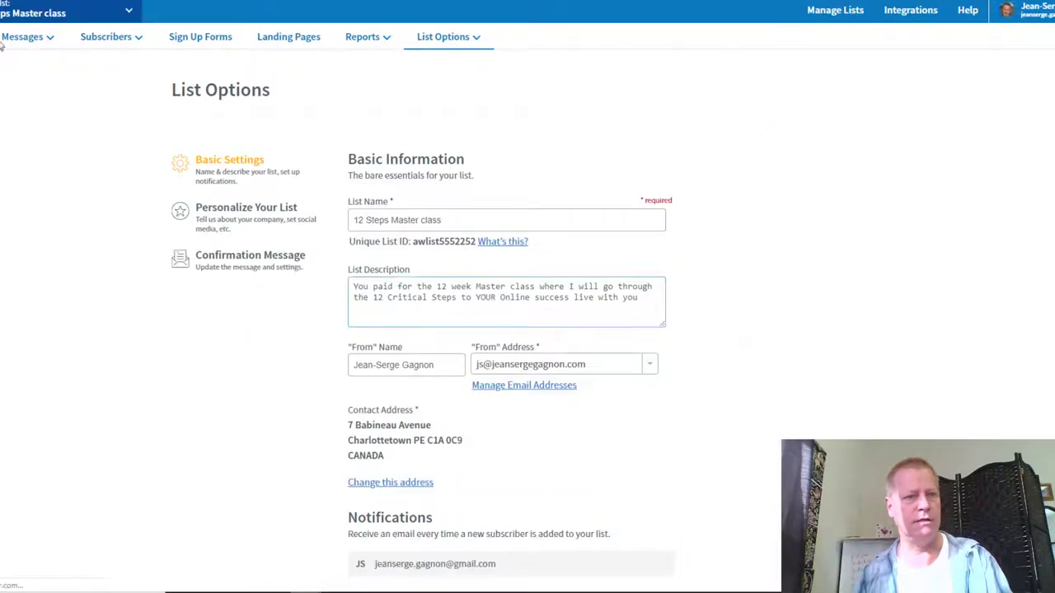
left_click(835, 10)
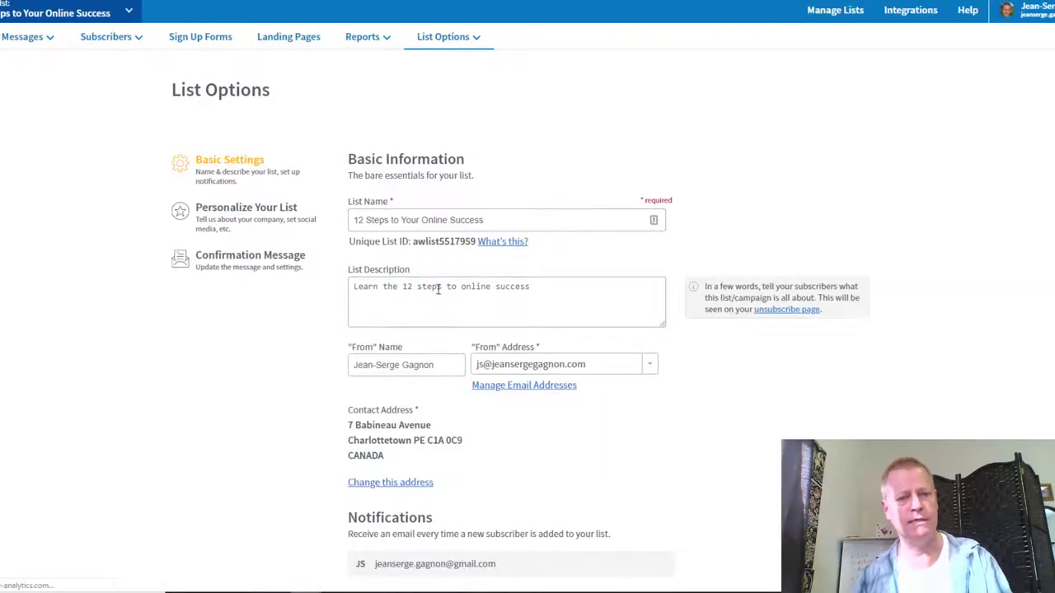
mouse_move(29, 37)
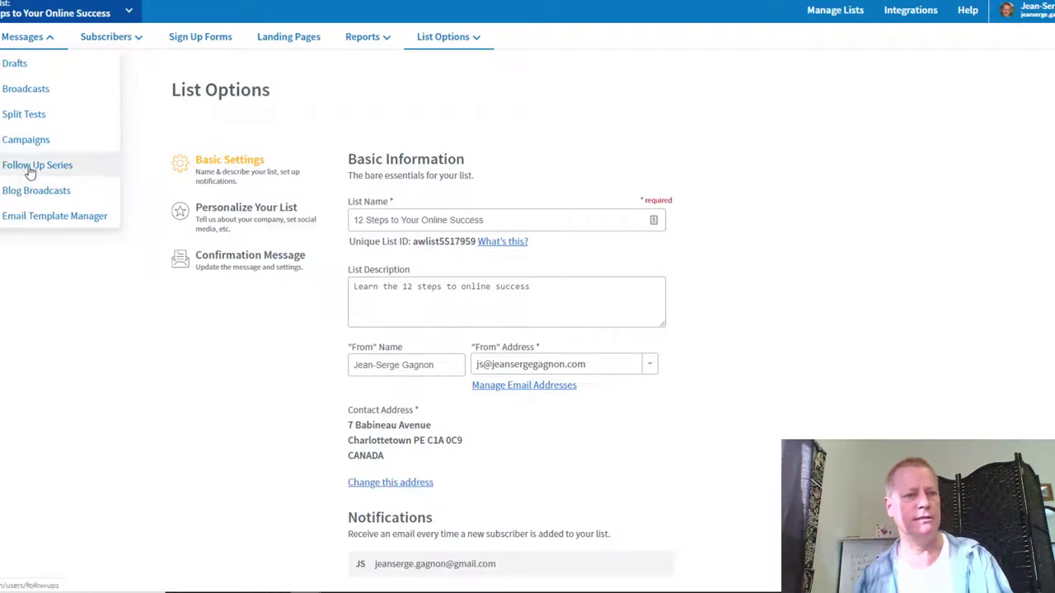
left_click(31, 169)
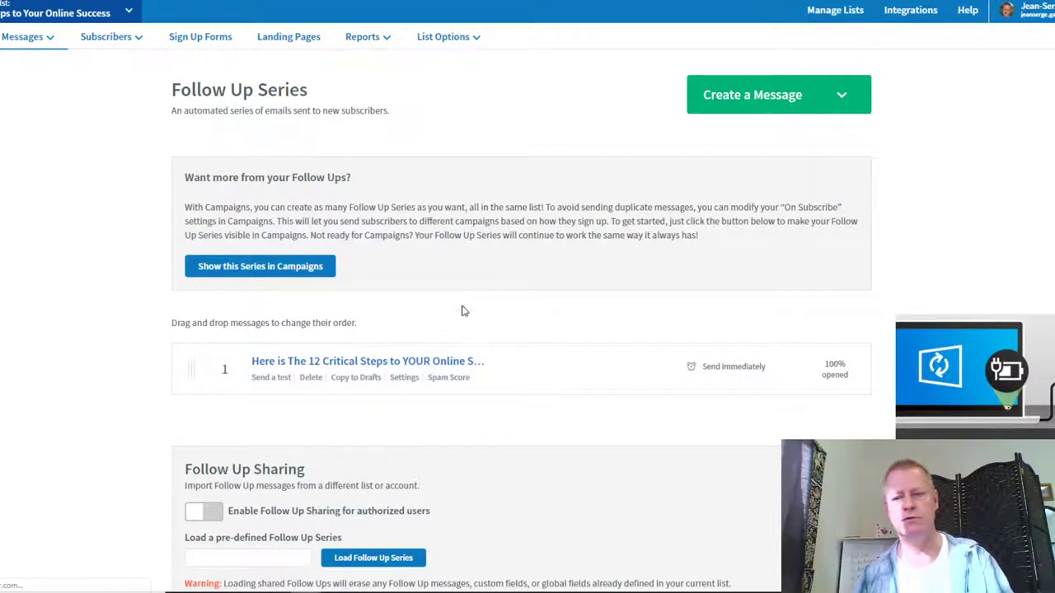
Open the first follow-up message about the 12 Critical Steps eBook and review its content
key("F5")
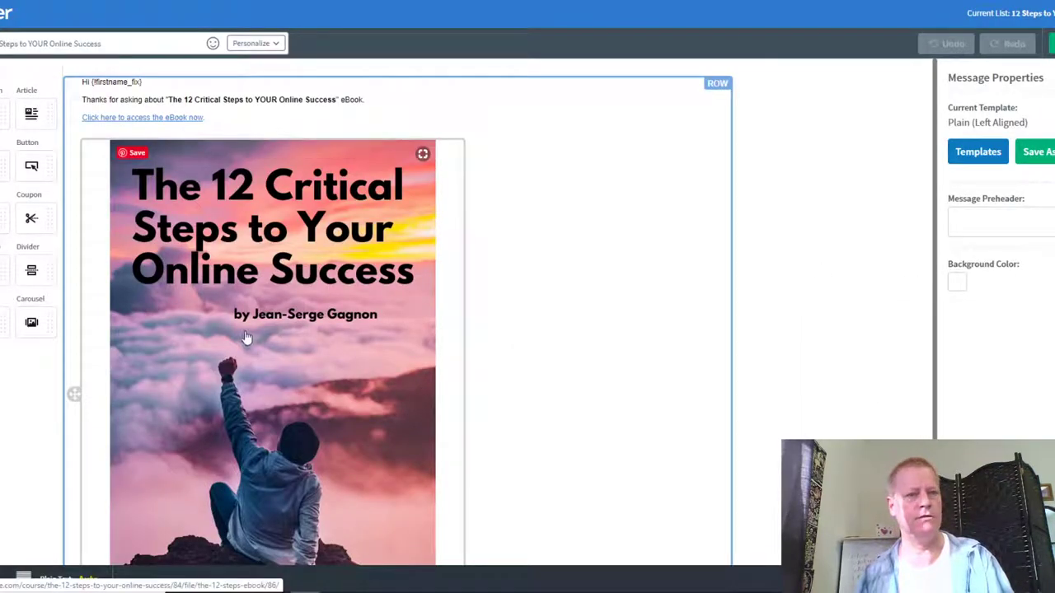
scroll(329, 339, "down", 2)
scroll(518, 334, "up", 2)
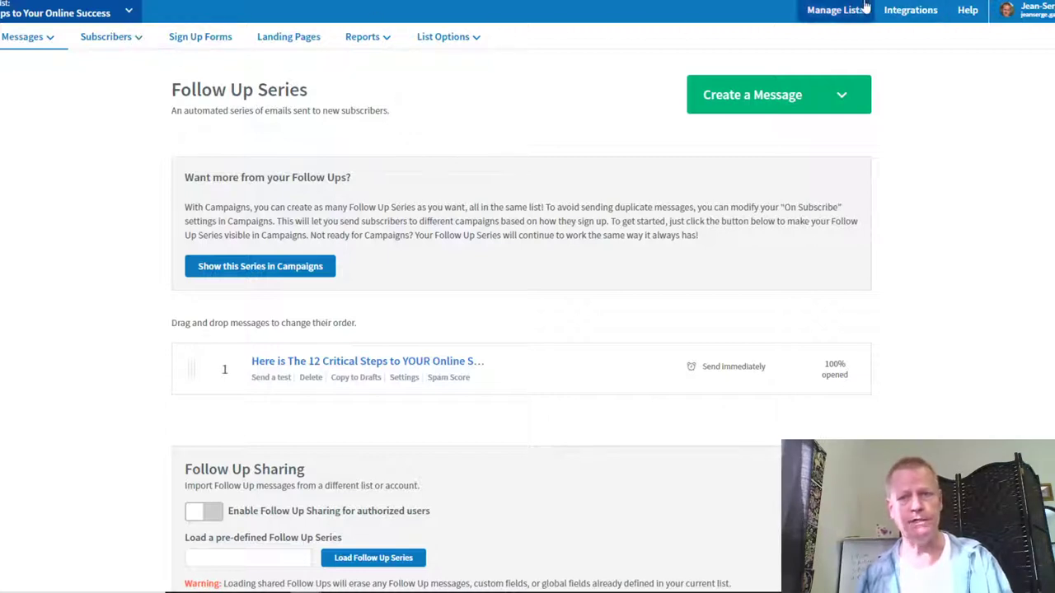
Start creating a new list and accept the prefilled company, mailing address and sender details
left_click(835, 10)
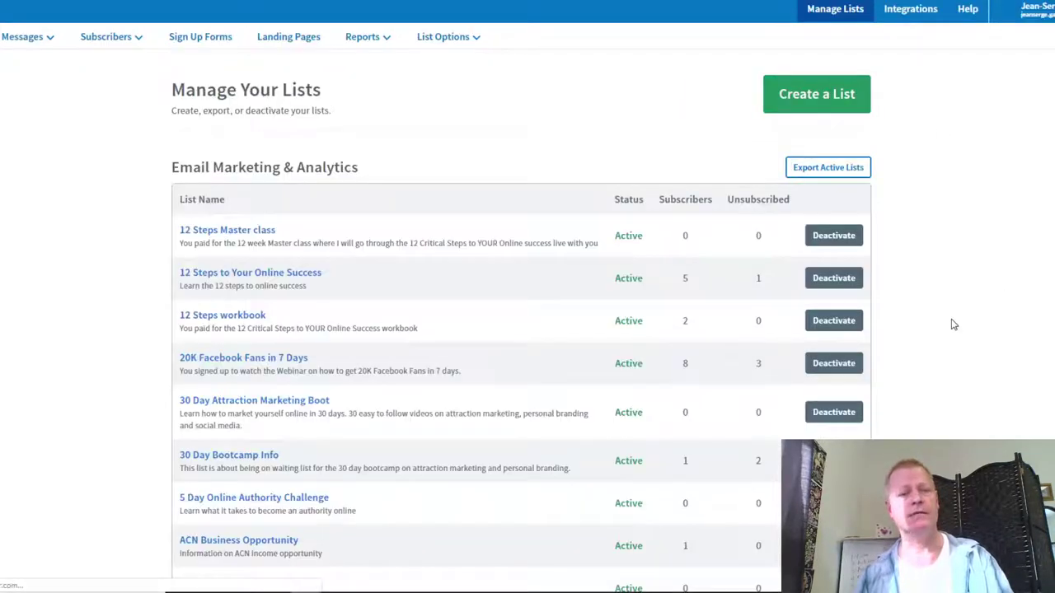
left_click(820, 101)
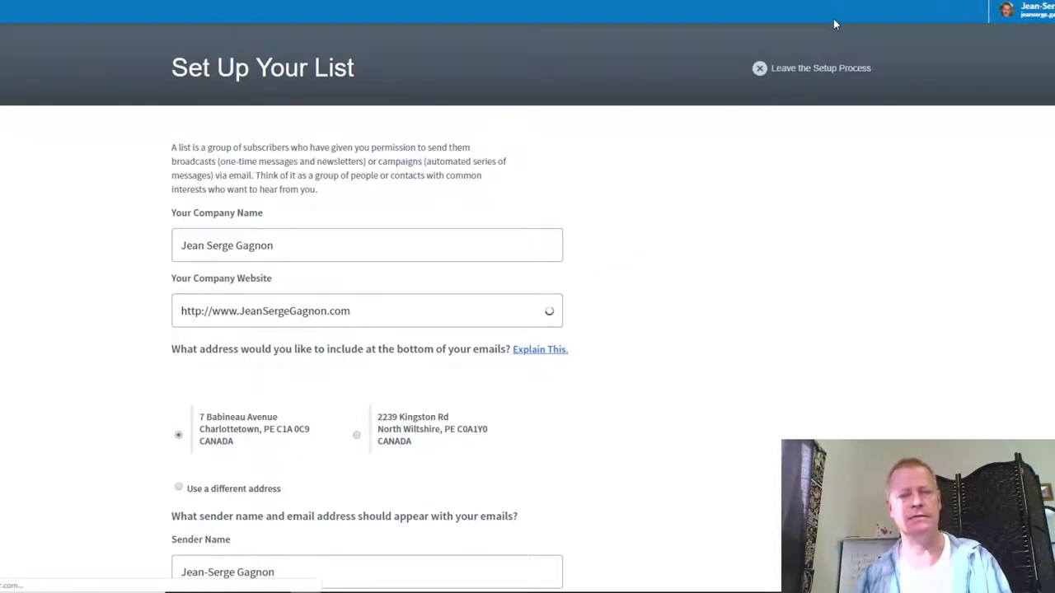
scroll(546, 247, "down", 3)
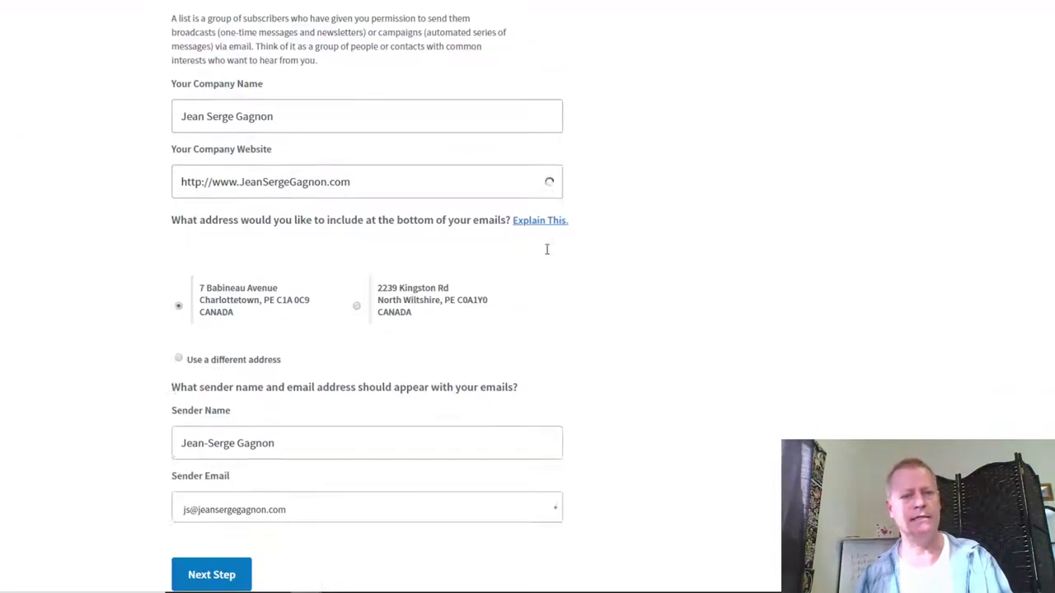
scroll(386, 163, "up", 3)
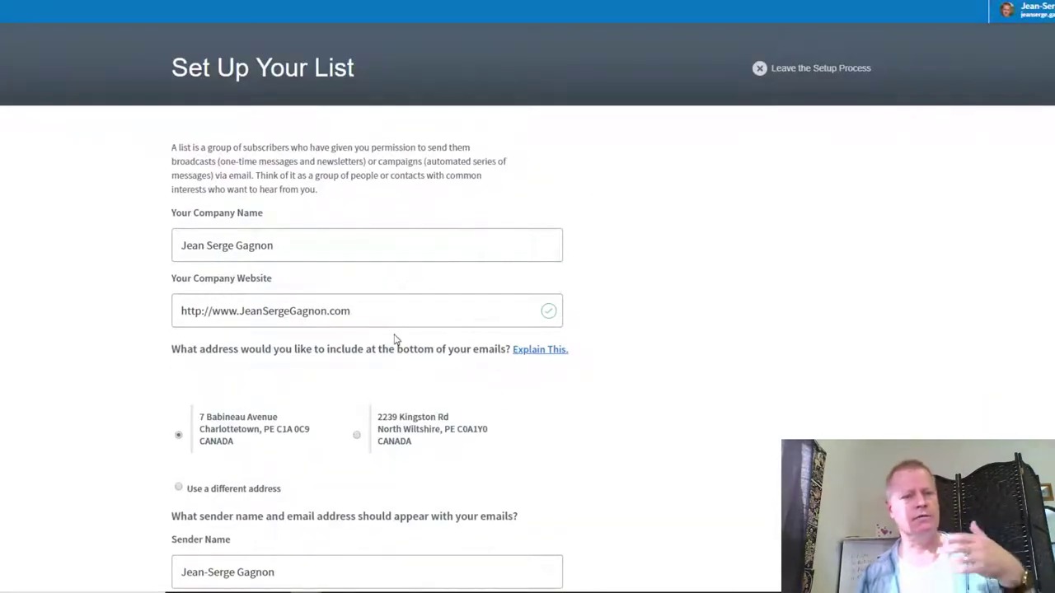
scroll(461, 356, "down", 3)
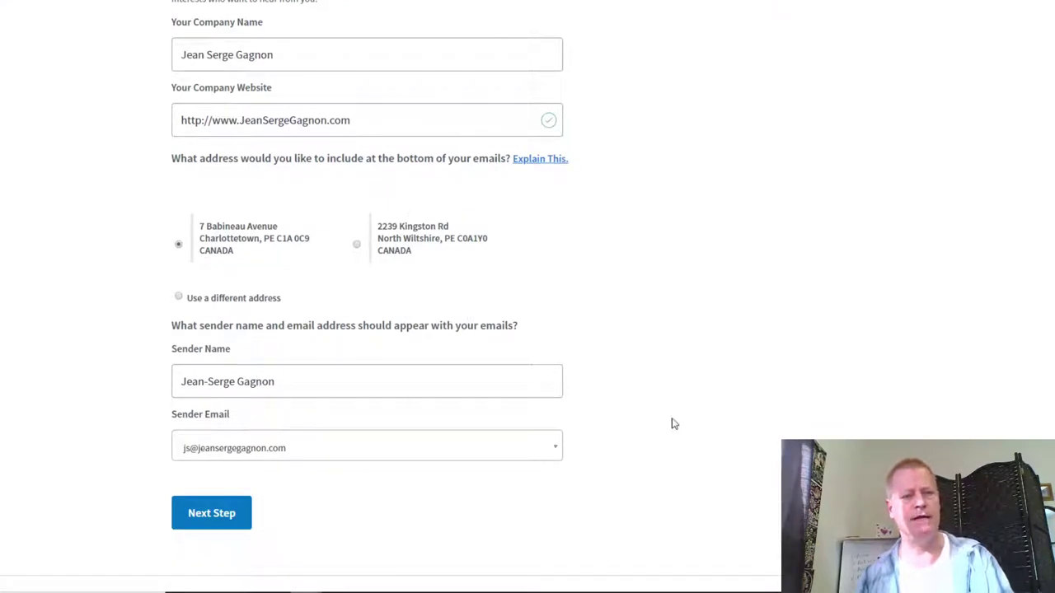
scroll(637, 423, "down", 1)
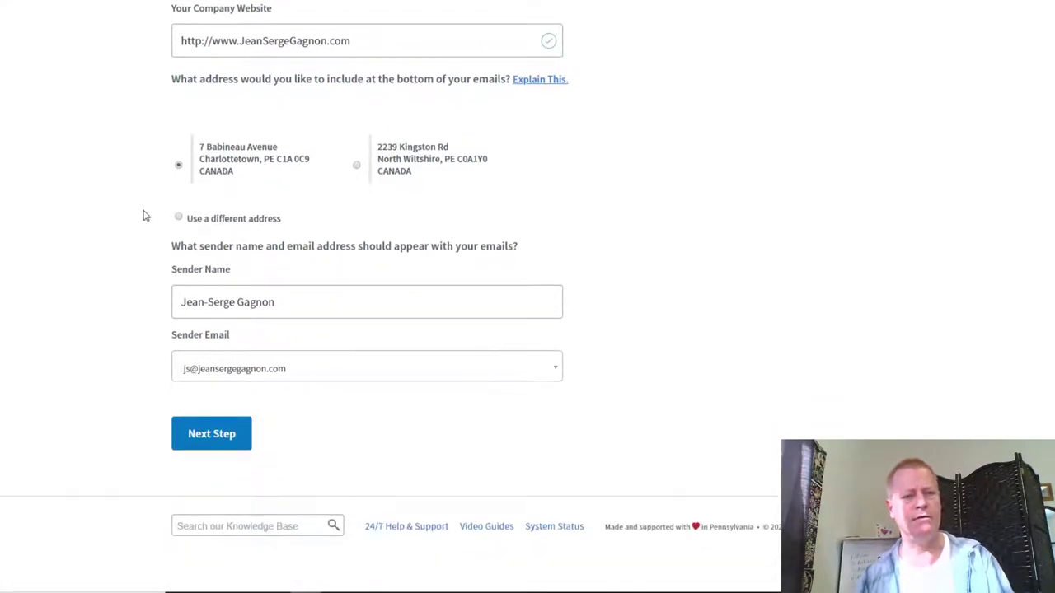
left_click(216, 437)
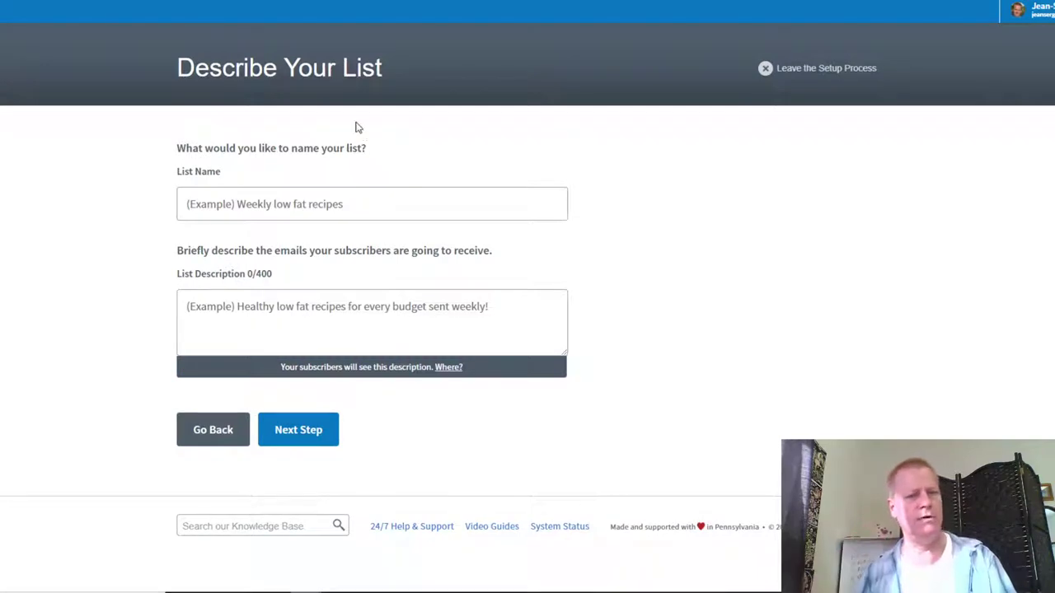
Name the list "Test List for episode", describe it as "This is just a test list" and continue the setup
left_click(361, 203)
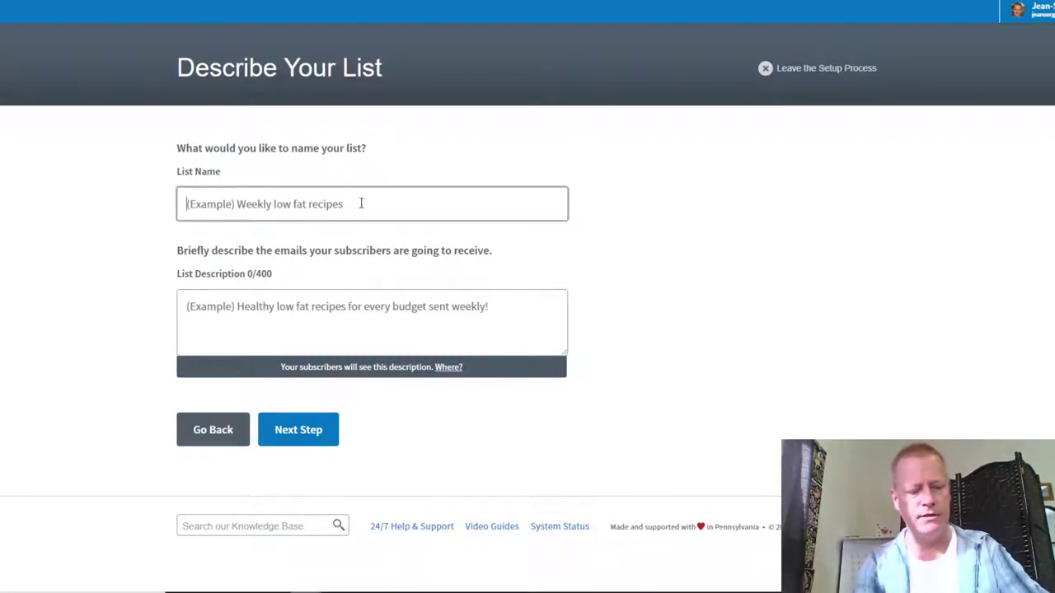
type("Test List for")
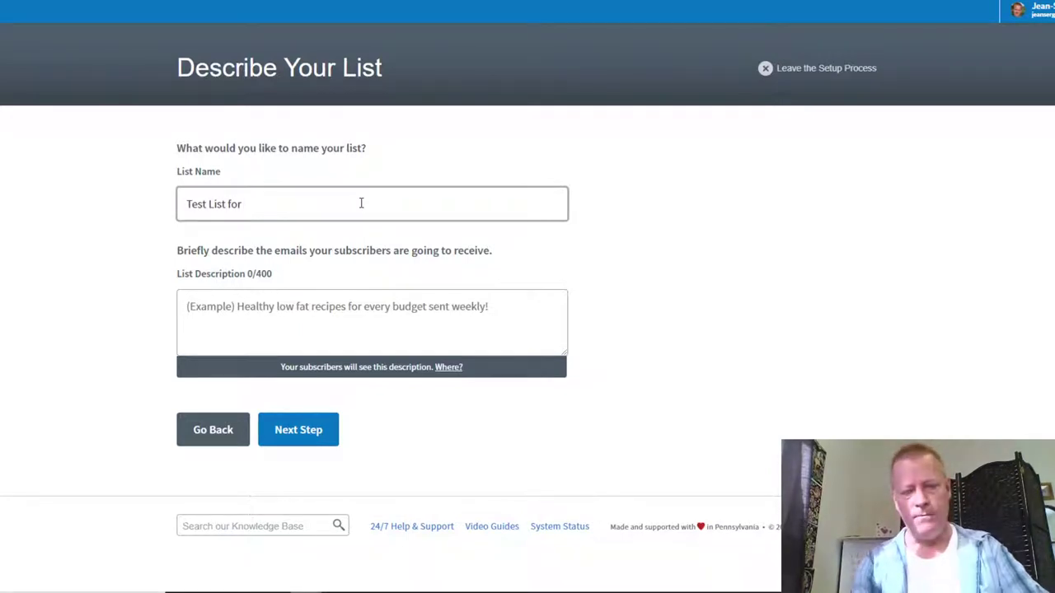
type(" episode")
key("Tab")
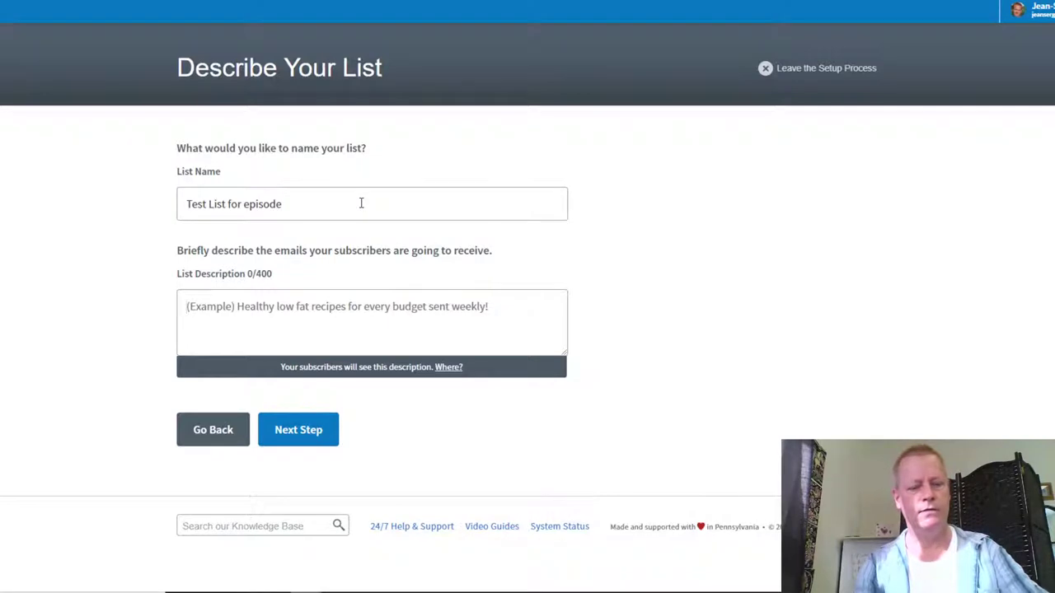
type("This is just a")
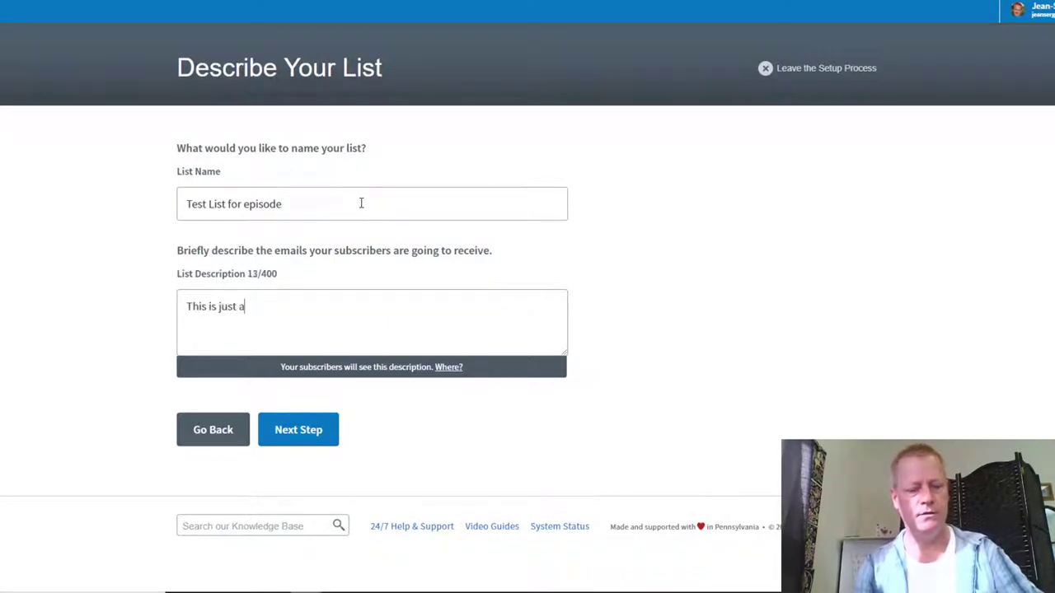
type(" test list")
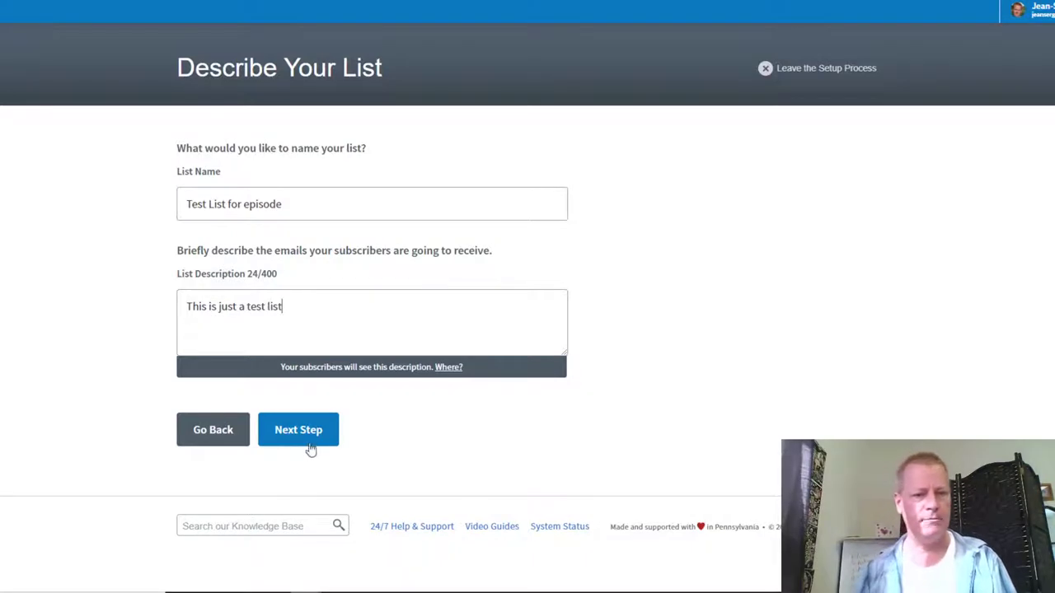
triple_click(199, 203)
left_click_drag(322, 314, 124, 317)
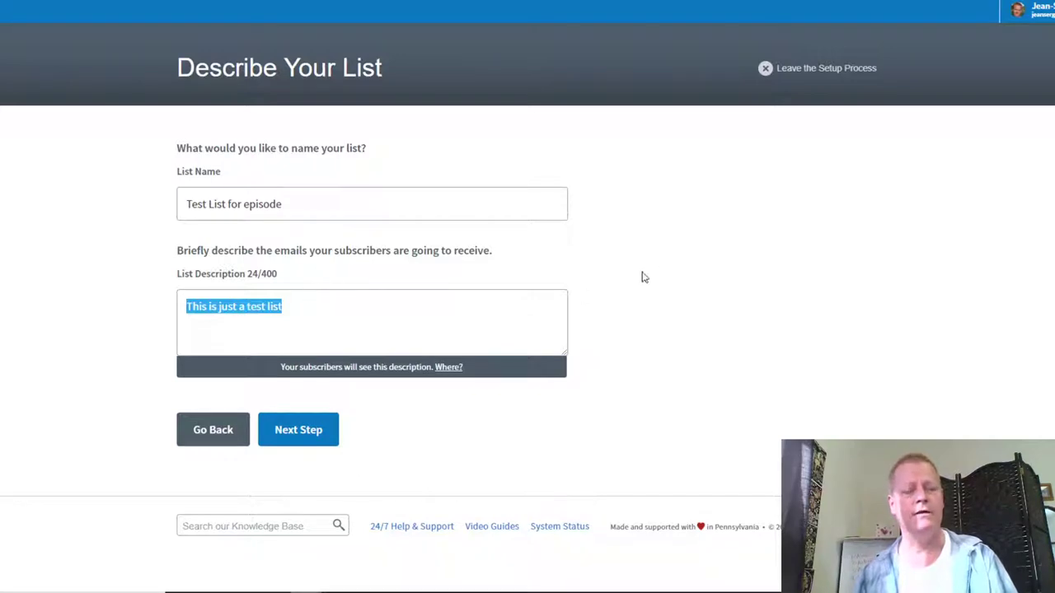
left_click(322, 437)
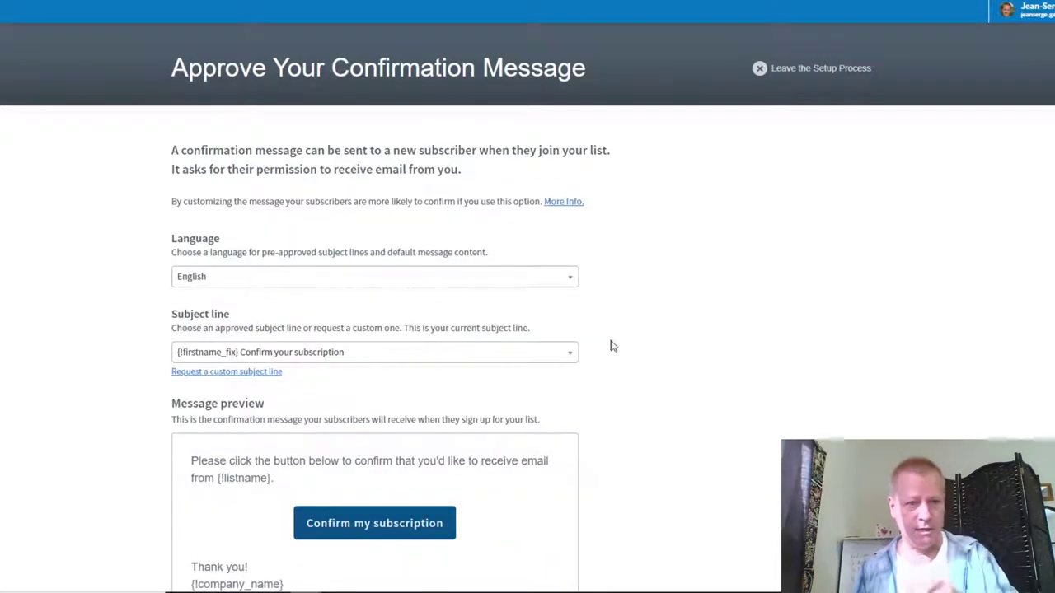
Review the English subscription confirmation message, approve it and create the list
scroll(292, 352, "down", 2)
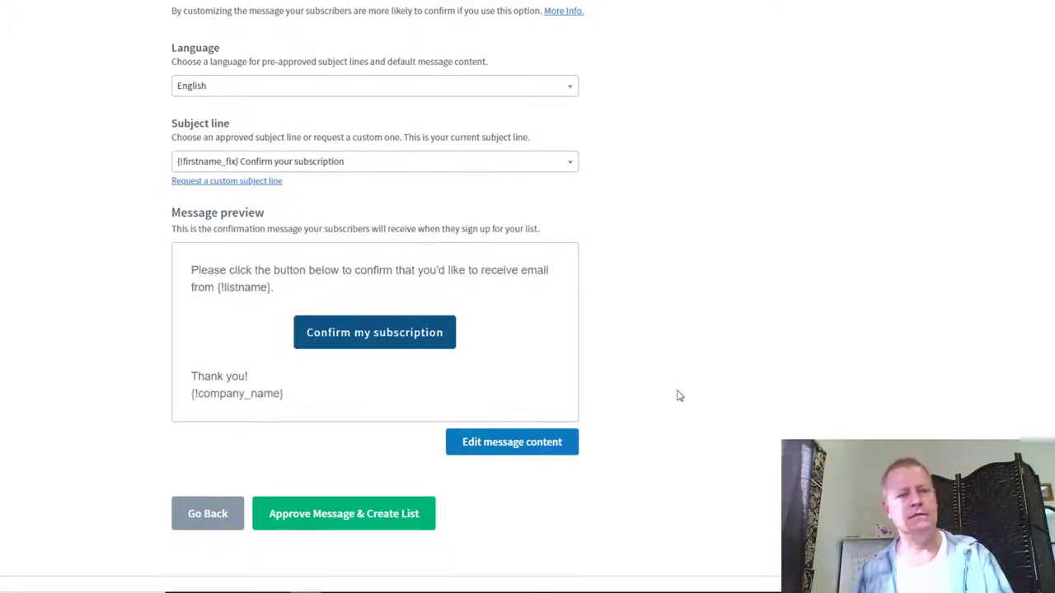
scroll(679, 396, "up", 2)
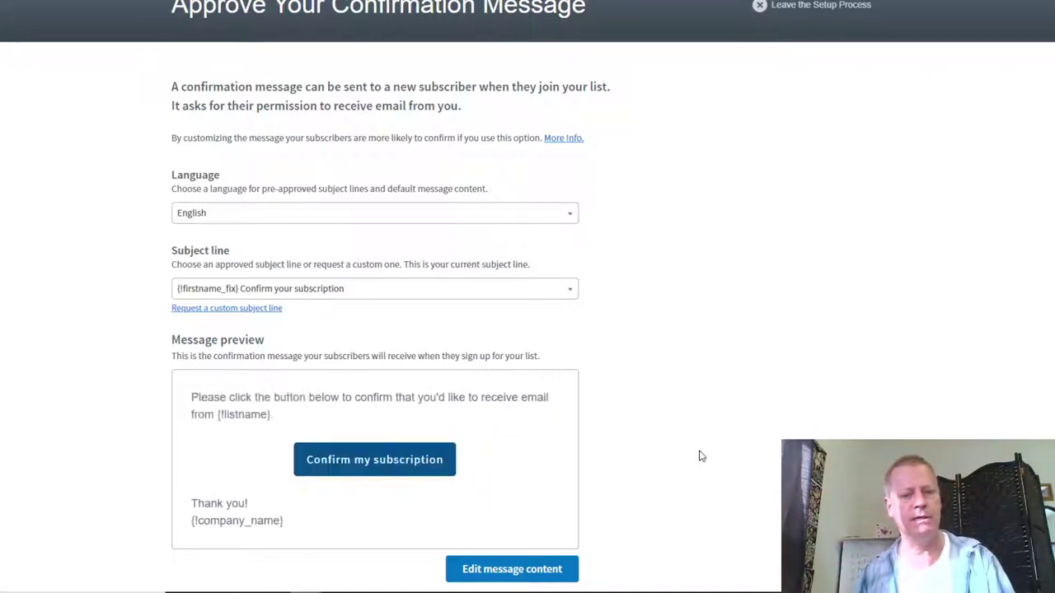
scroll(590, 363, "down", 2)
left_click(322, 444)
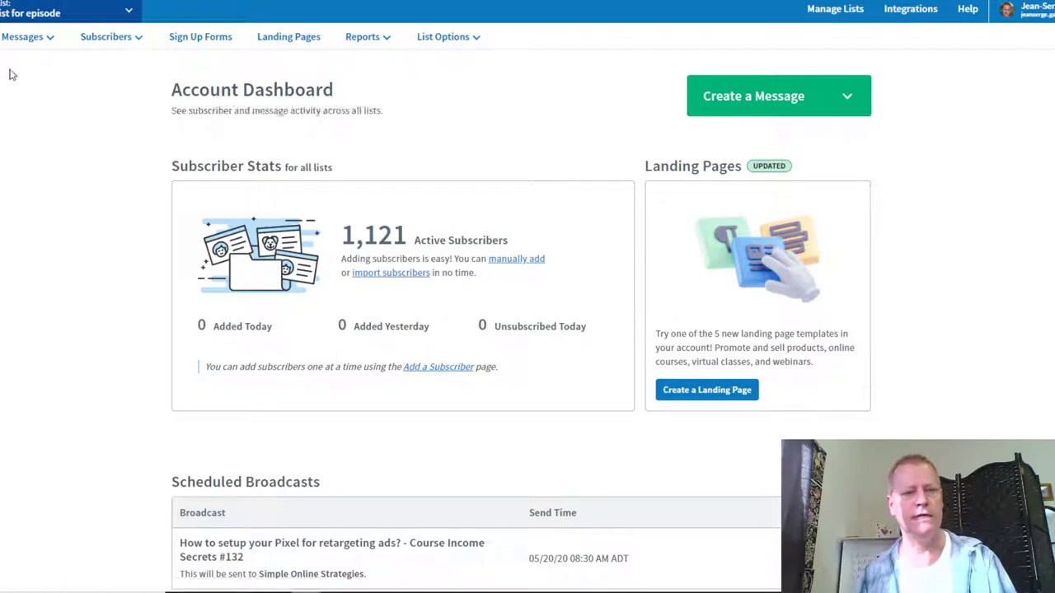
Create a new message for the list and personalize its subject line with the subscriber's first name followed by an exclamation mark
left_click(37, 38)
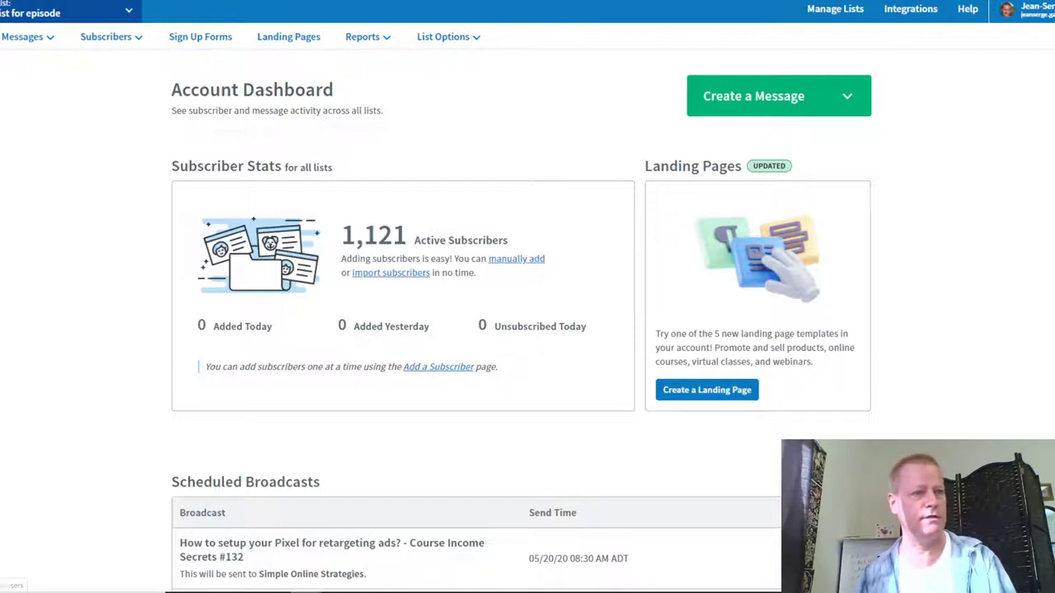
left_click(795, 106)
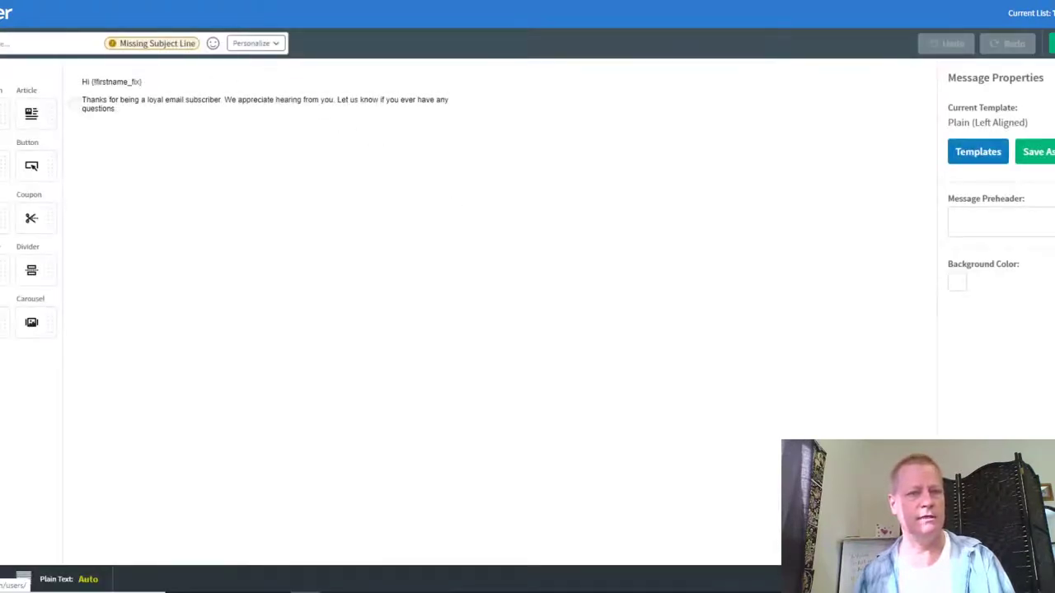
left_click(3, 45)
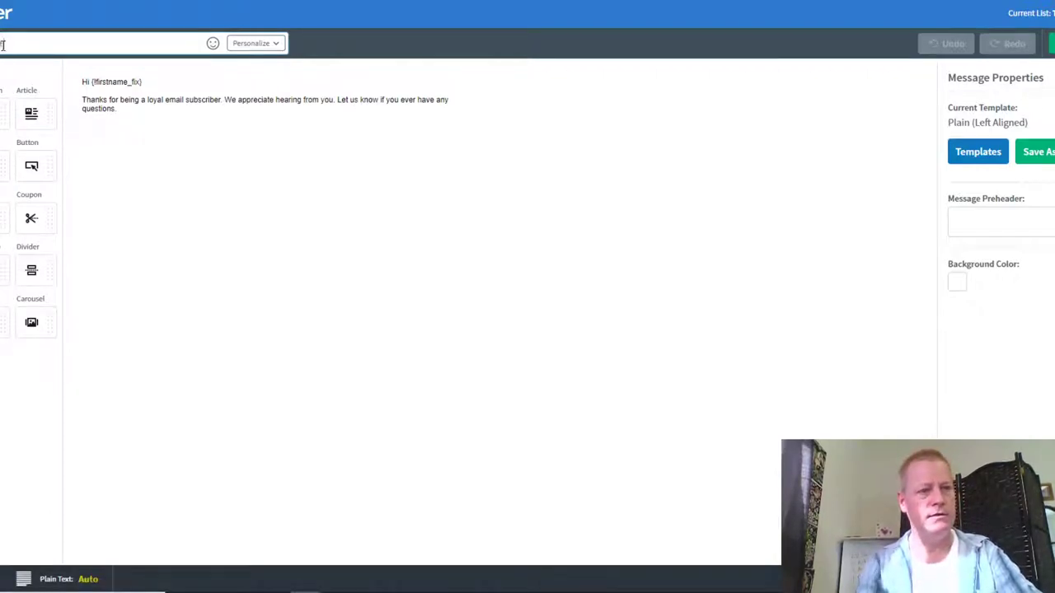
left_click(264, 43)
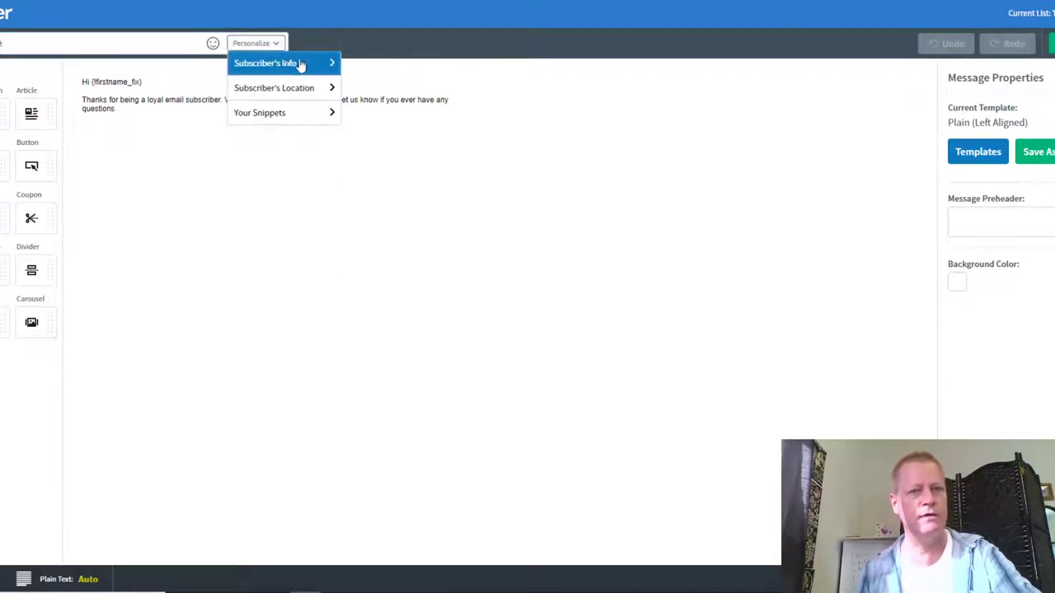
left_click(300, 64)
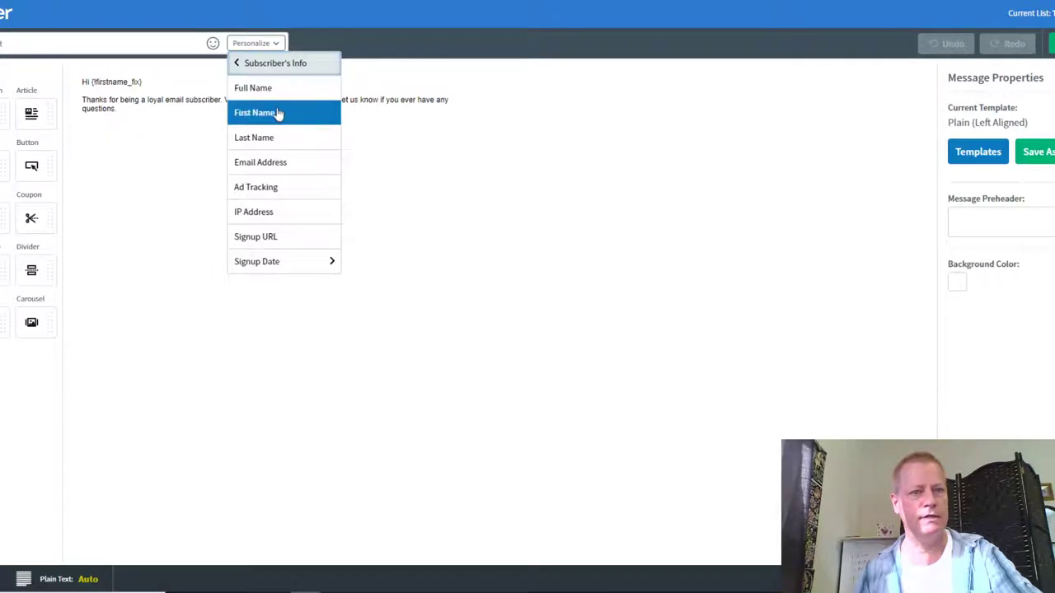
left_click(278, 113)
type("!firstname_fix}!")
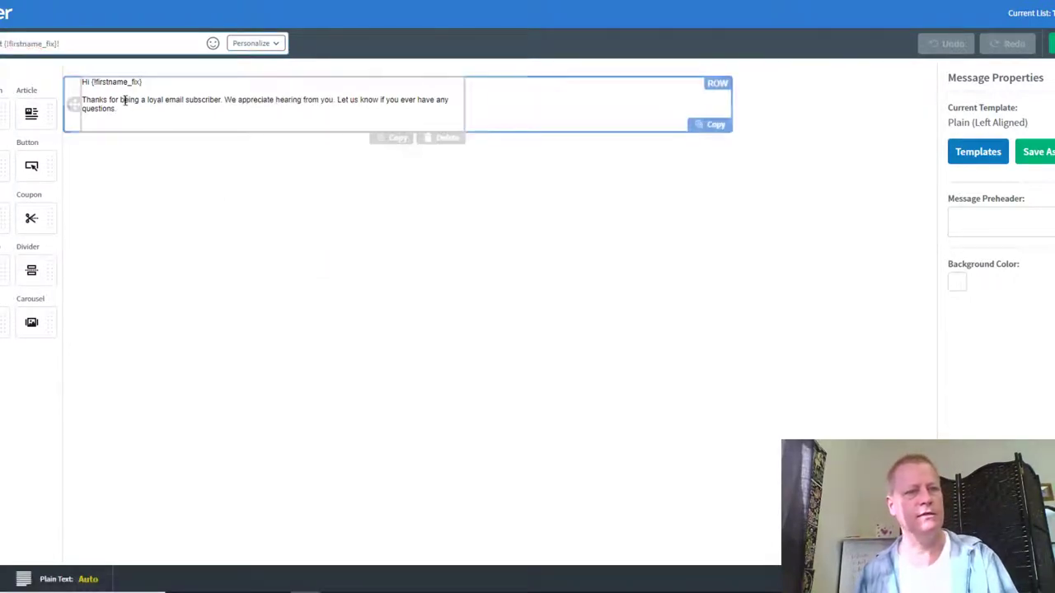
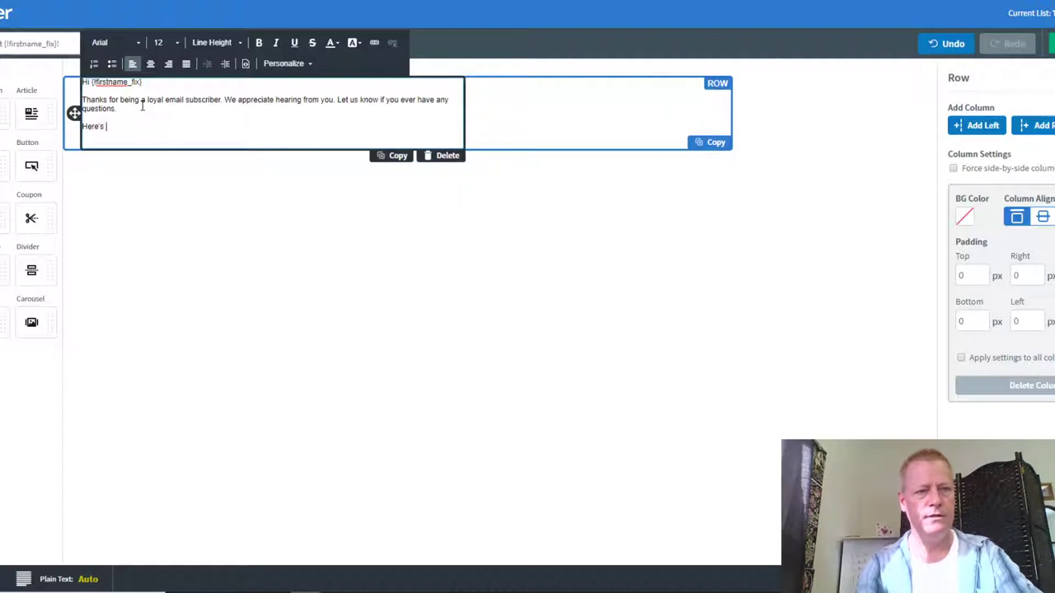
Complete the line "Here's the info I promised." with corrected spelling and add "You will soon get the next message" below it
type("the info i promissed.")
key("Return")
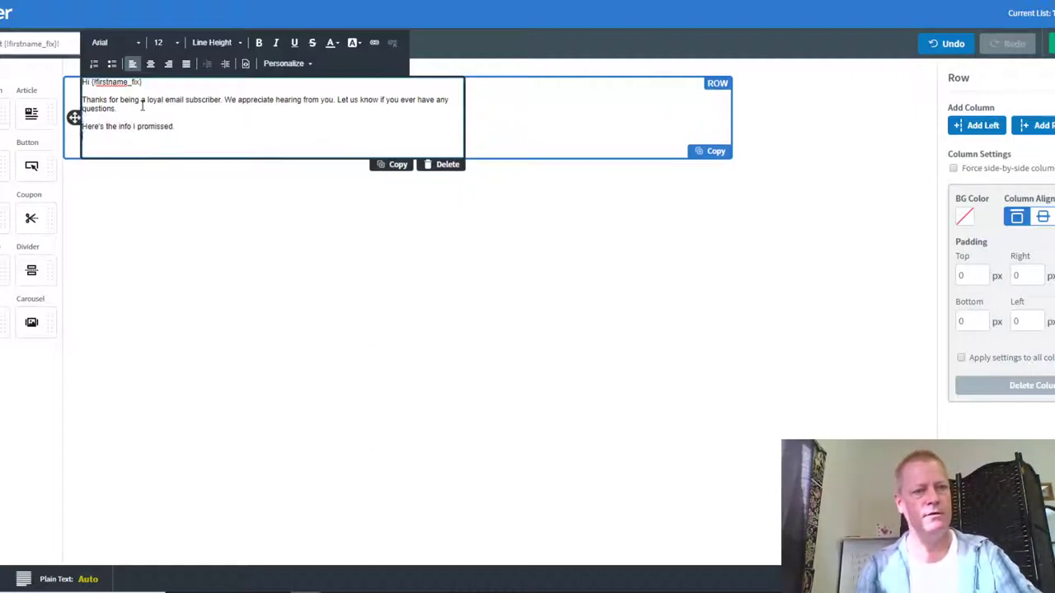
type("You will soon get the next message")
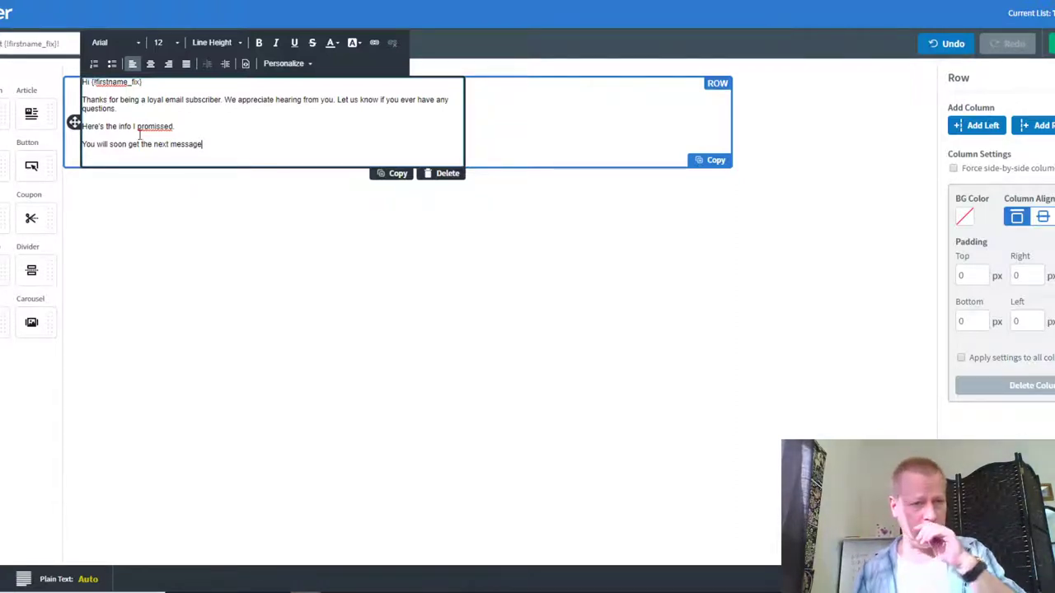
right_click(153, 126)
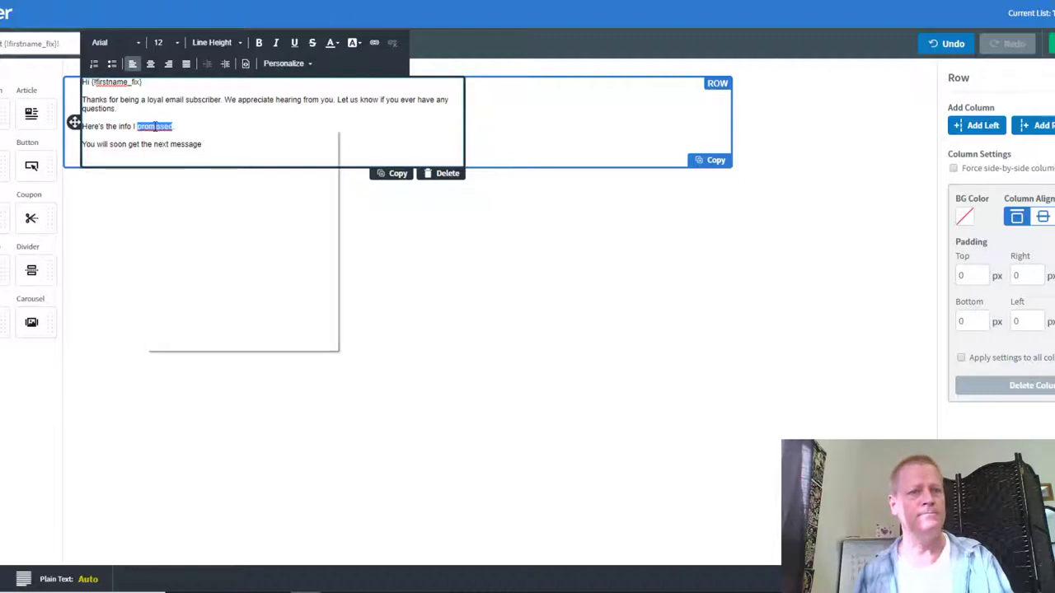
left_click(169, 136)
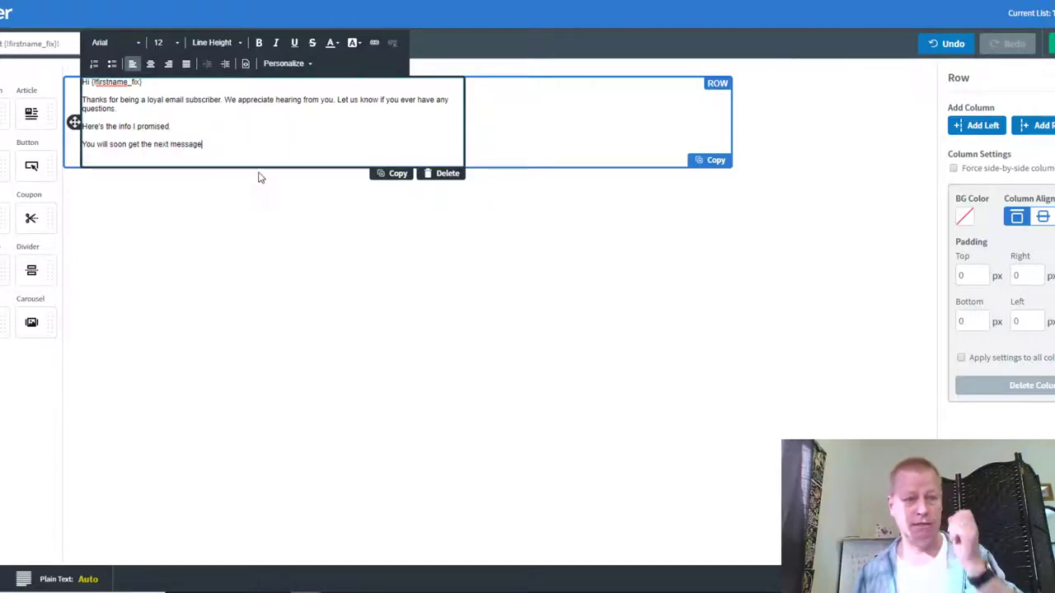
Insert the first "Proof of how to get Engagement on Facebook" image below the text and enlarge it to about 510 by 287 px
left_click_drag(91, 183, 231, 158)
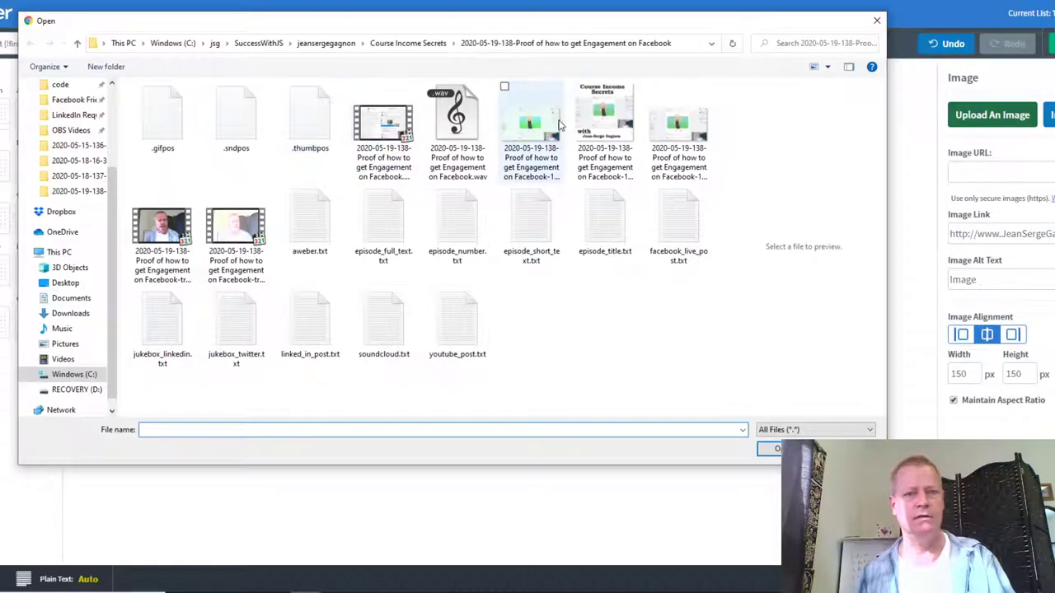
left_click(531, 131)
left_click(770, 449)
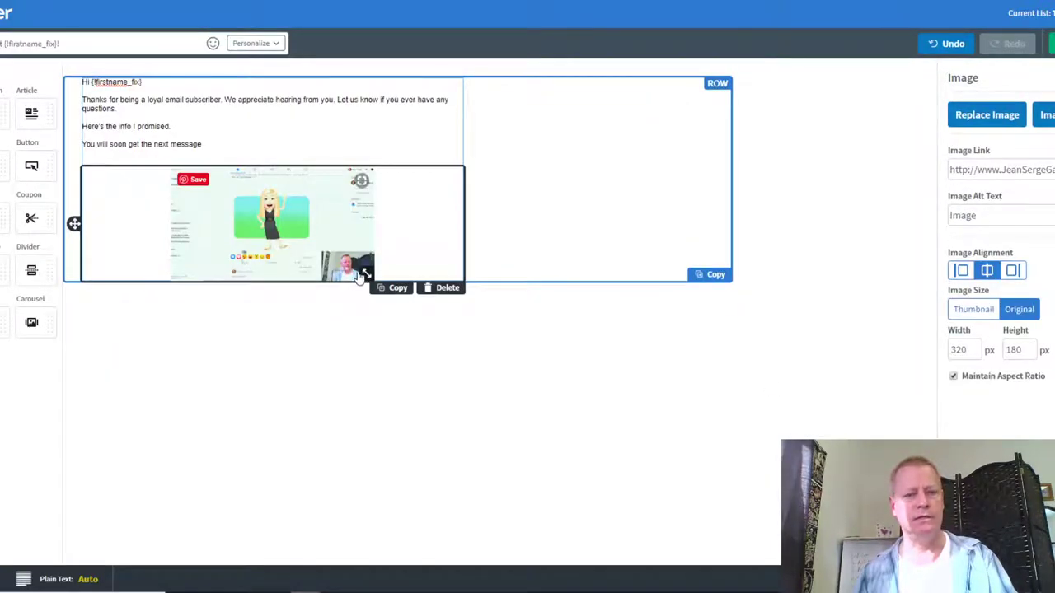
left_click_drag(362, 274, 427, 340)
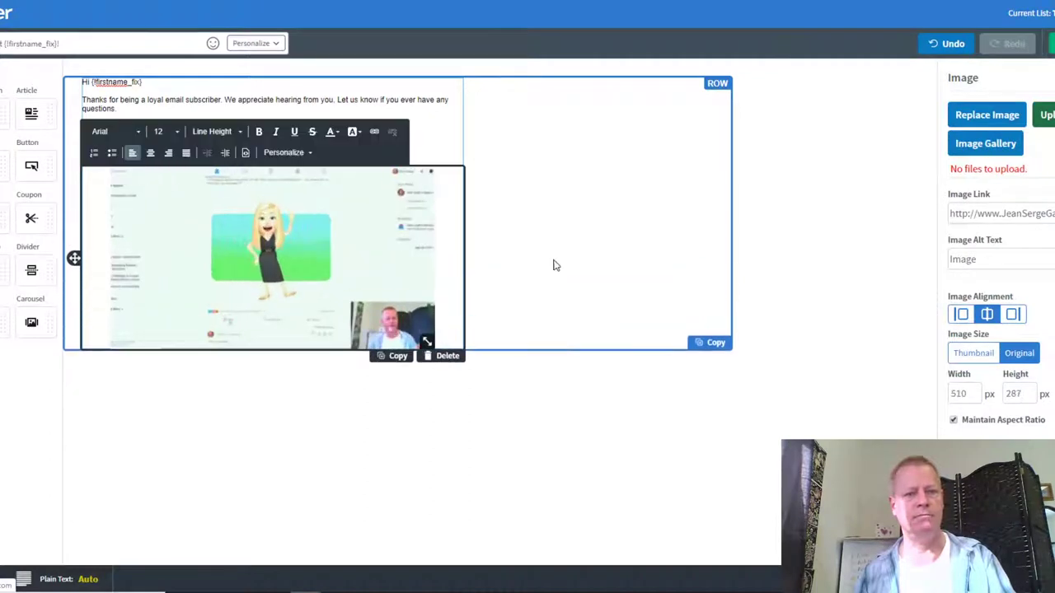
left_click(543, 289)
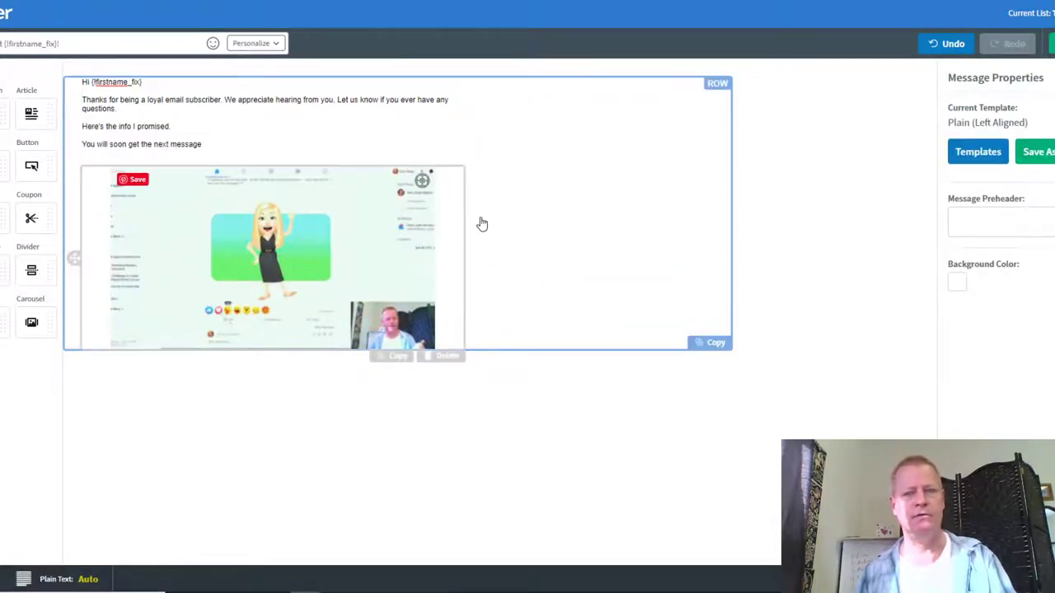
left_click(165, 231)
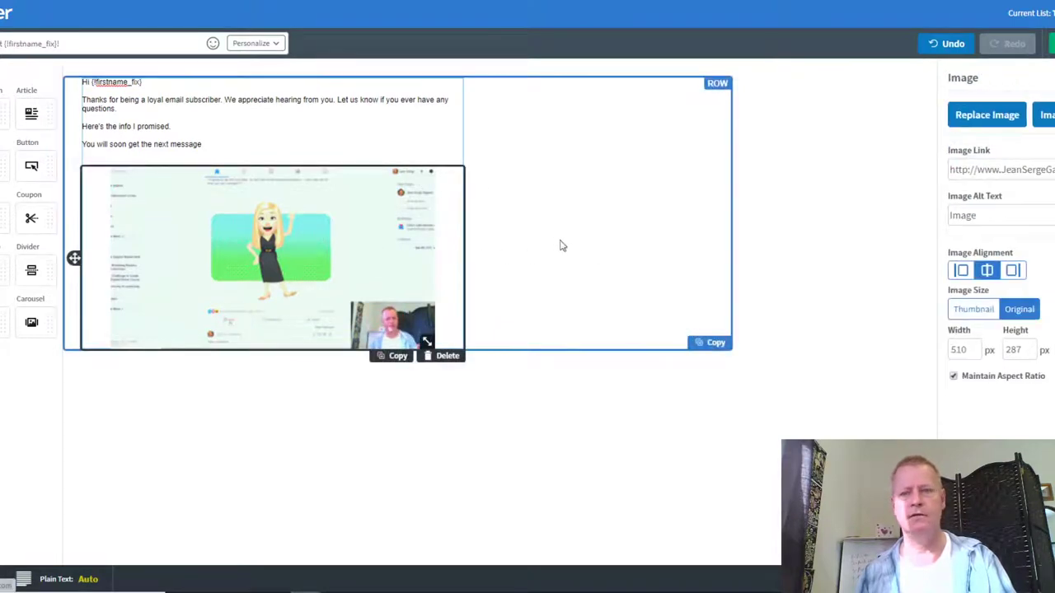
left_click(997, 170)
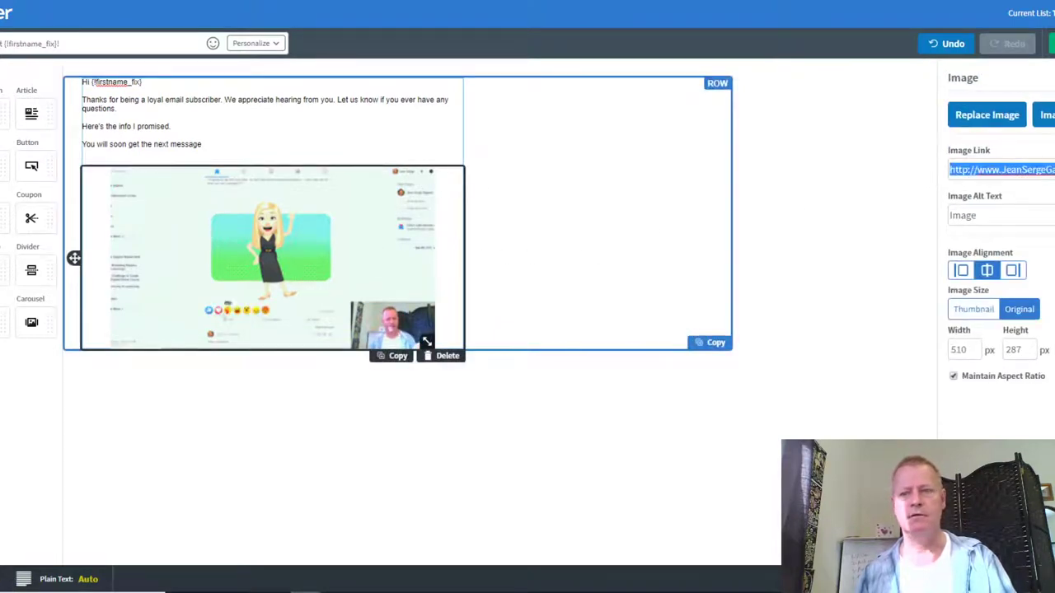
Add a centred "WELCOME!" headline above the greeting text of the message
left_click(132, 146)
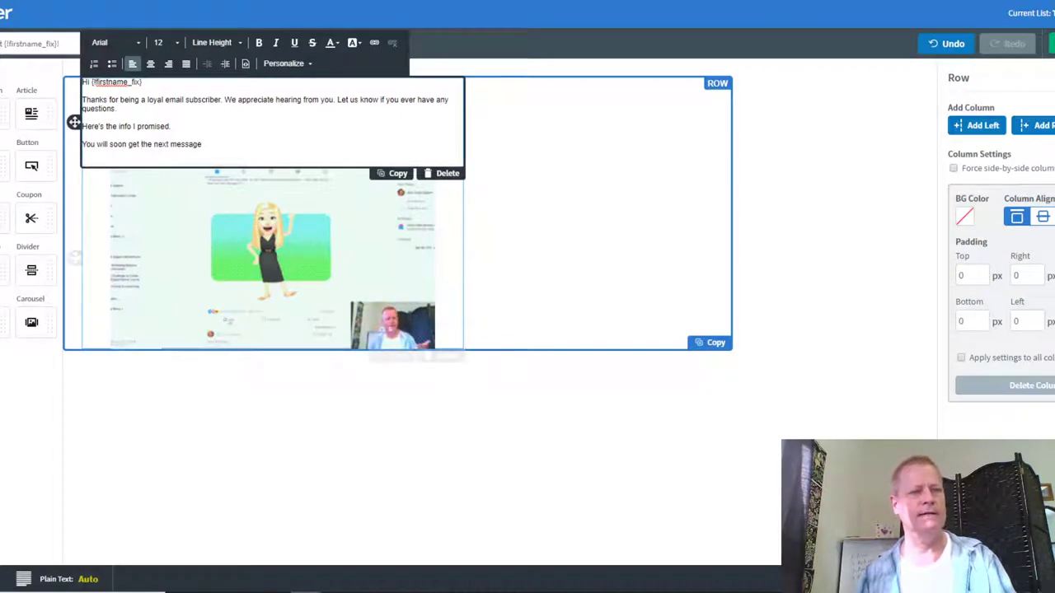
left_click_drag(74, 122, 169, 115)
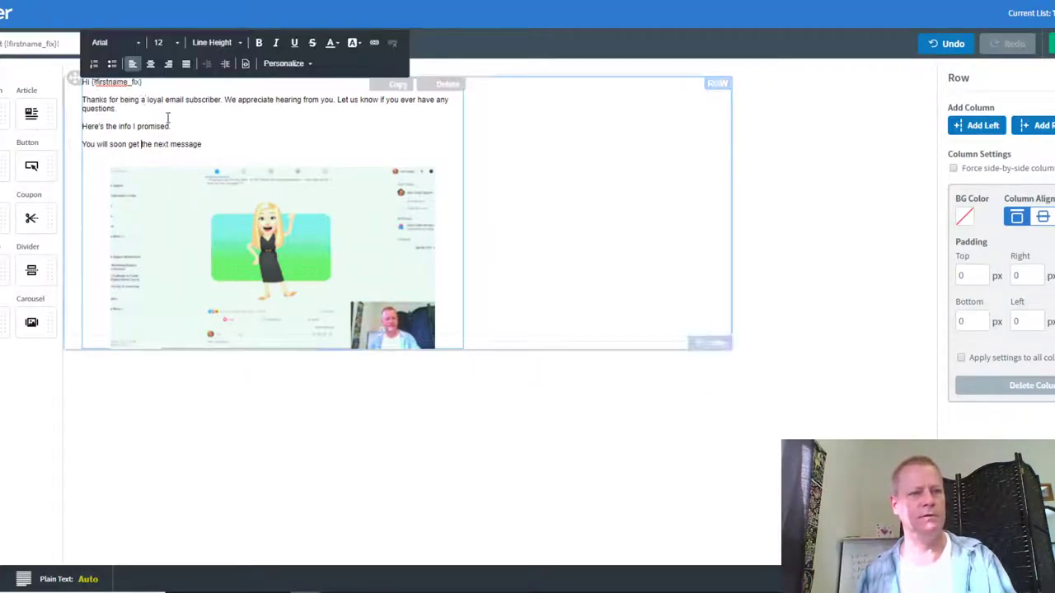
left_click(172, 93)
type("WELCOME!")
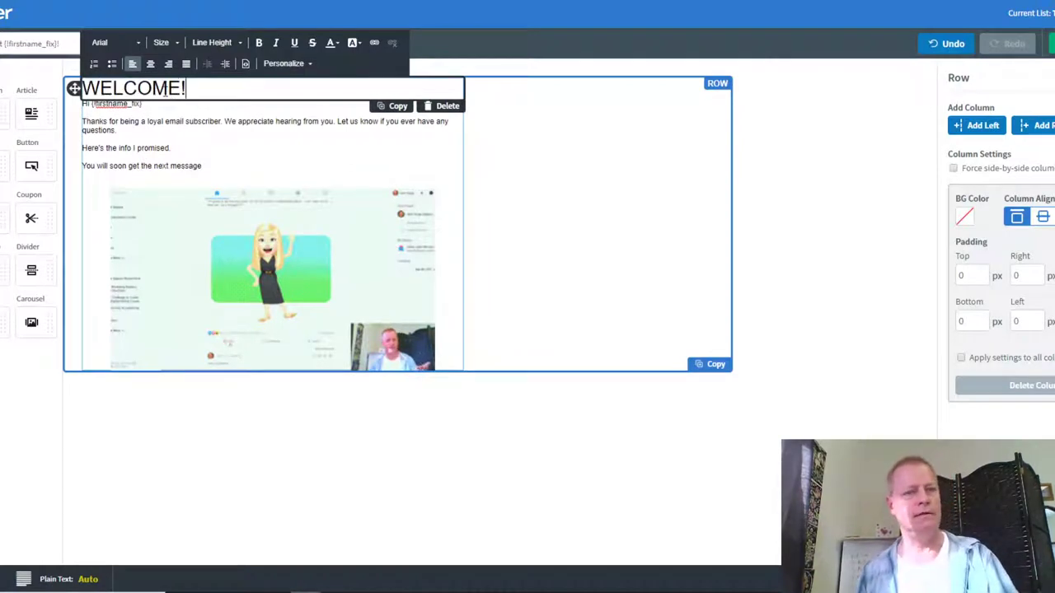
left_click(150, 64)
left_click(275, 148)
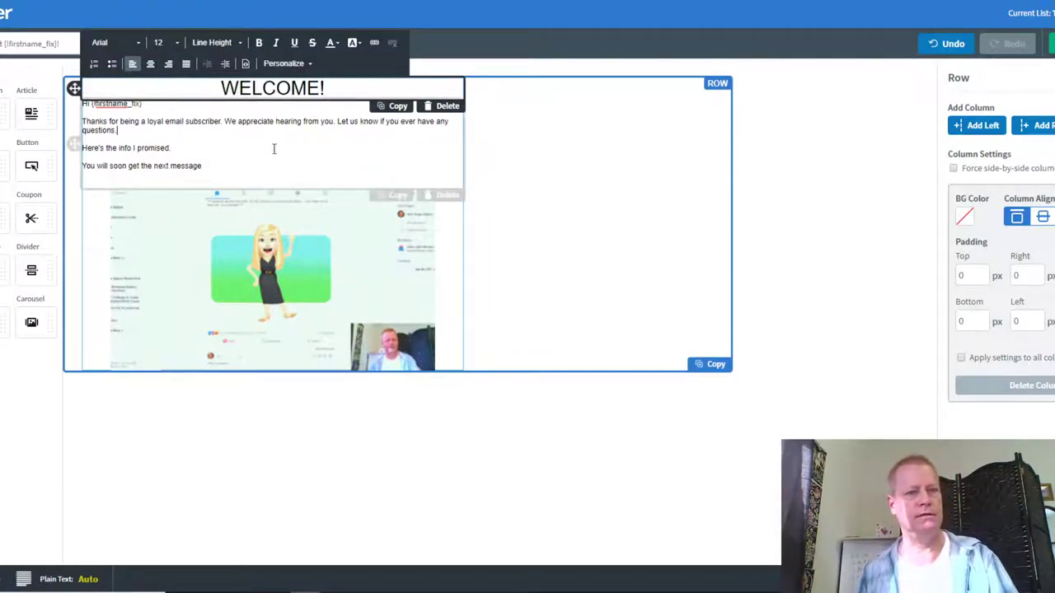
Save the welcome message as a draft and add it to the follow up series with click tracking
left_click(501, 428)
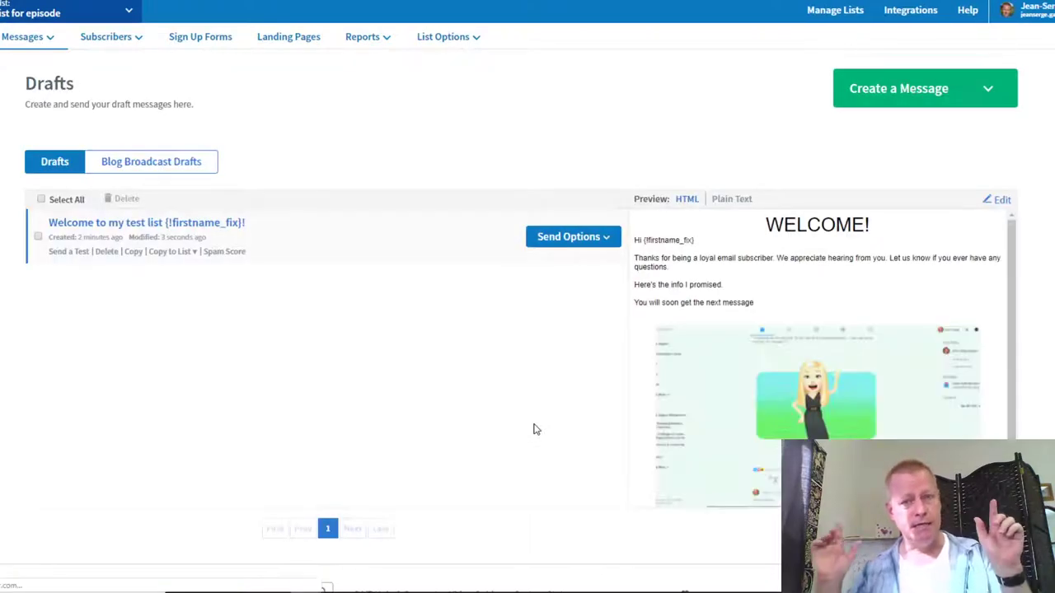
left_click(606, 239)
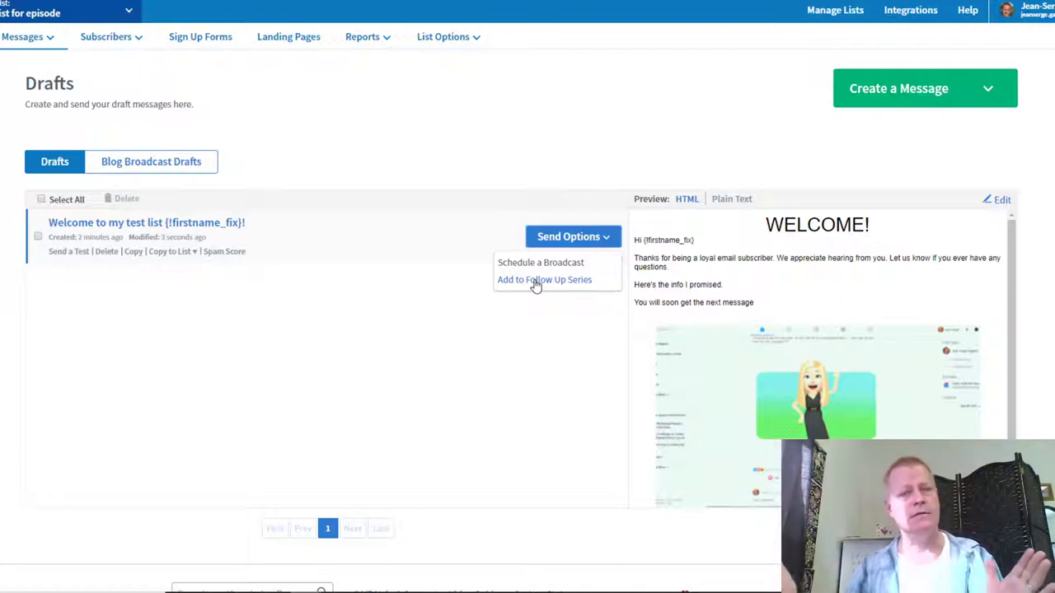
left_click(536, 280)
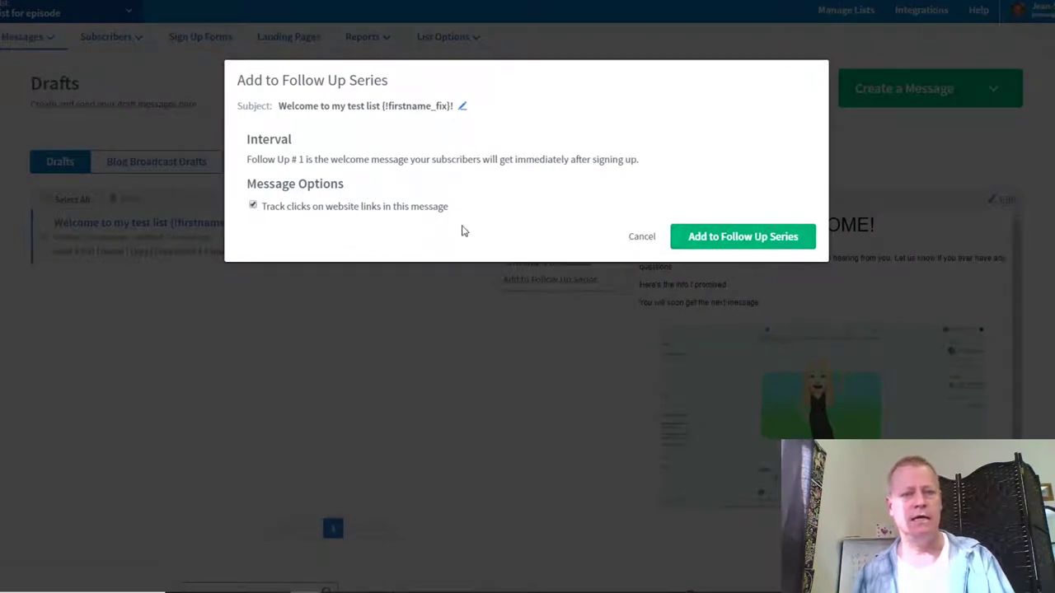
left_click(736, 243)
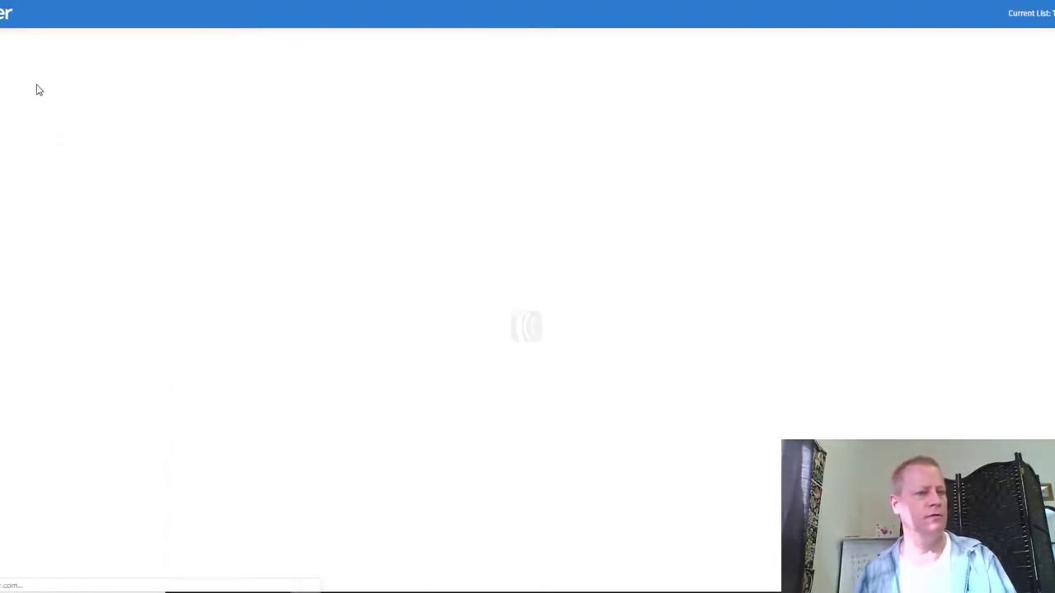
Write a second message with the subject "Test message #2" and the body line "This is message #2"
left_click(17, 48)
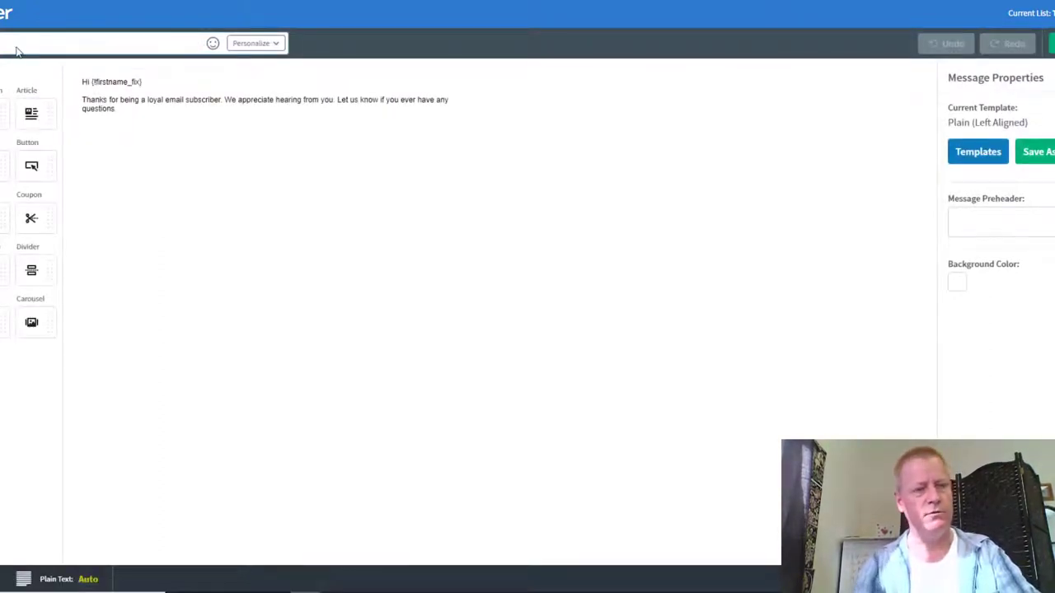
left_click(159, 107)
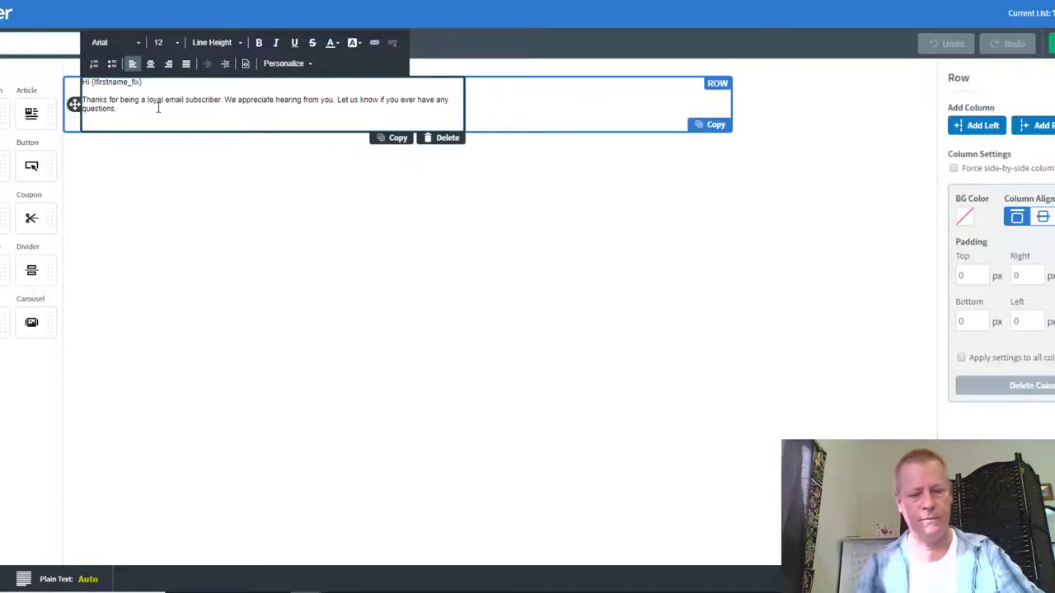
key("Return")
type("This is message #2")
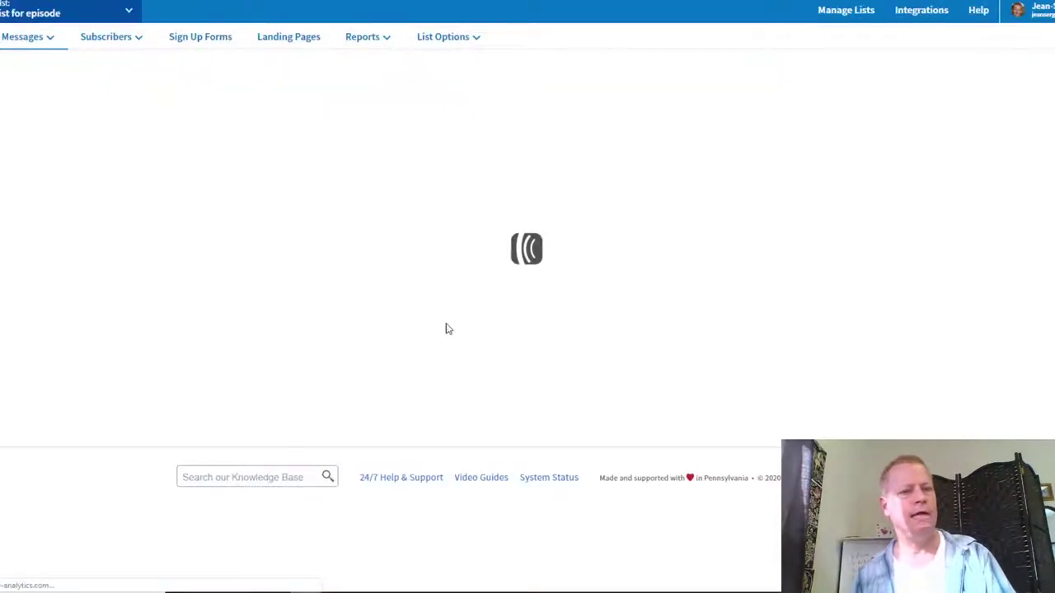
Start adding the "Test message #2" draft to the follow up series
left_click(608, 239)
left_click(548, 280)
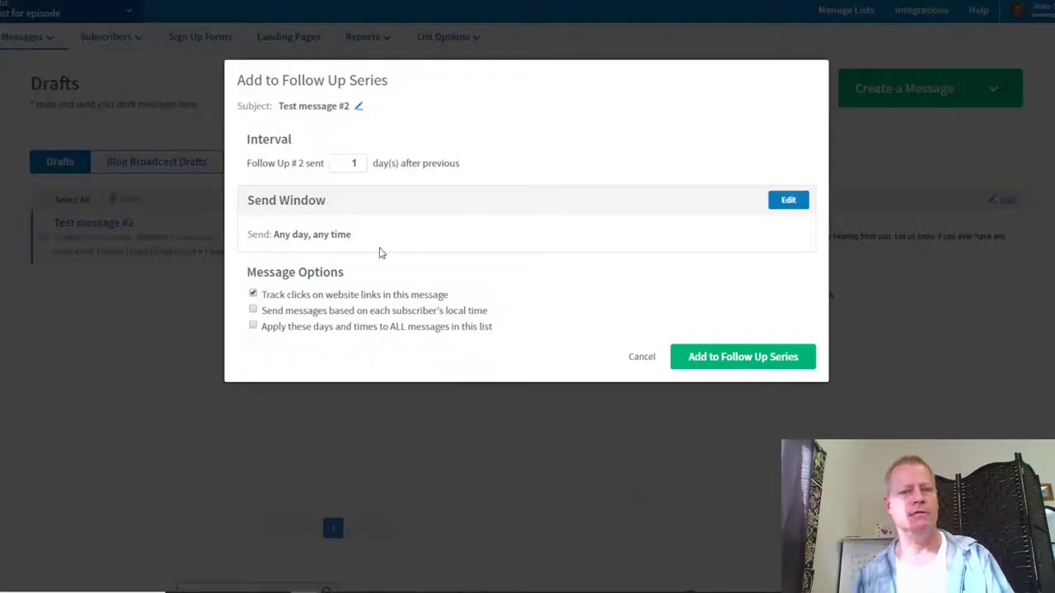
left_click(350, 163)
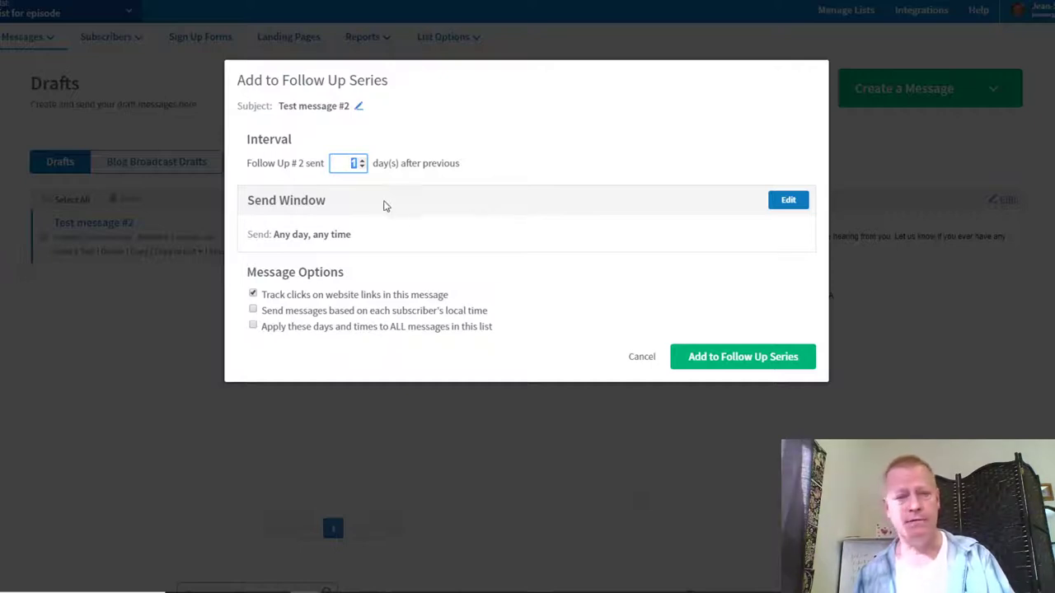
left_click(361, 161)
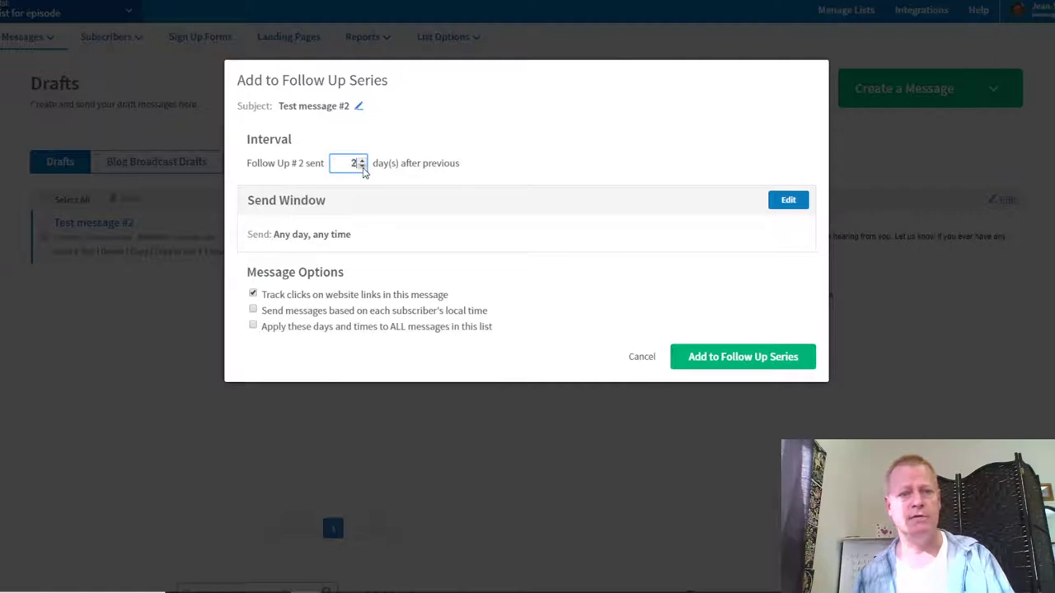
left_click(361, 162)
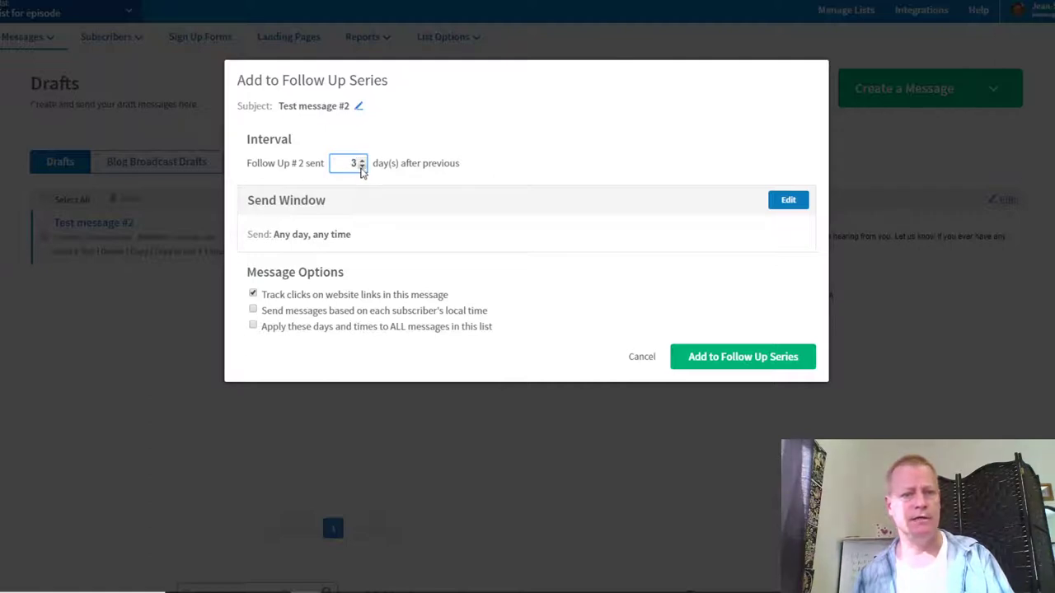
type("1")
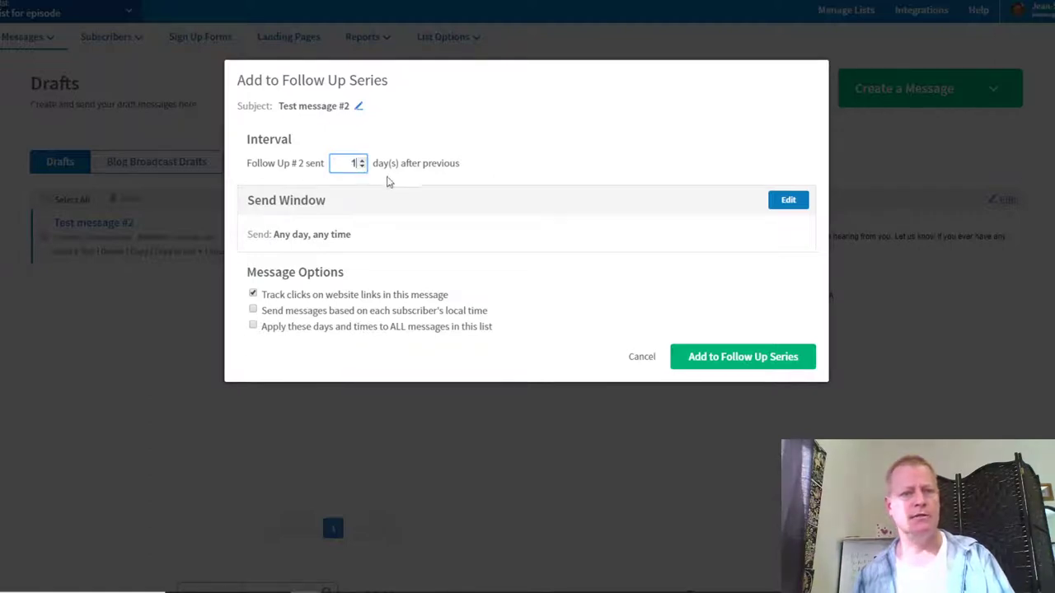
left_click(797, 206)
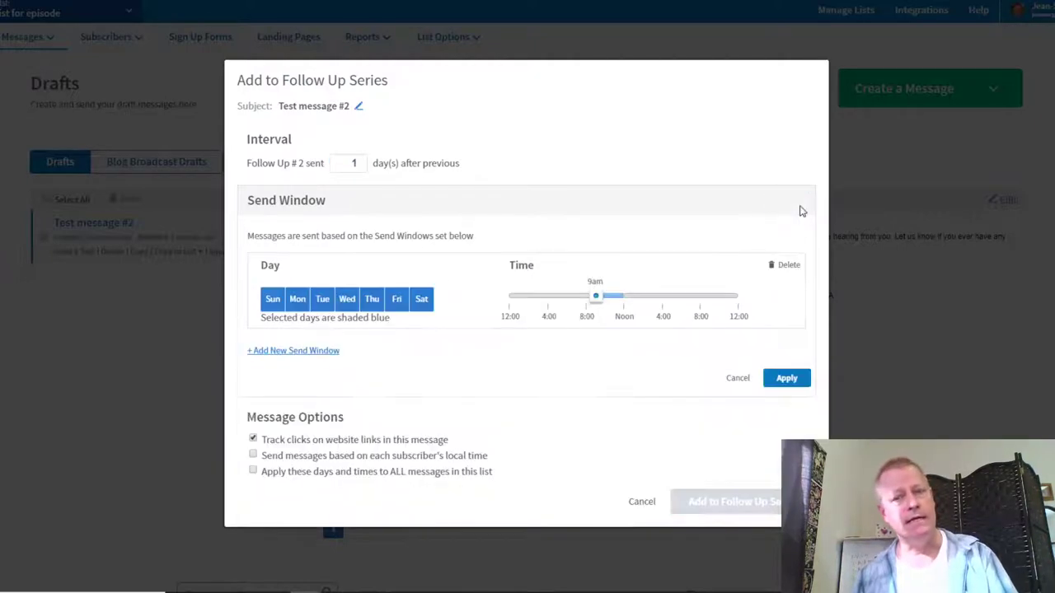
mouse_move(595, 297)
left_mouse_down()
mouse_move(619, 301)
mouse_move(585, 299)
mouse_move(629, 300)
mouse_move(594, 303)
left_mouse_up()
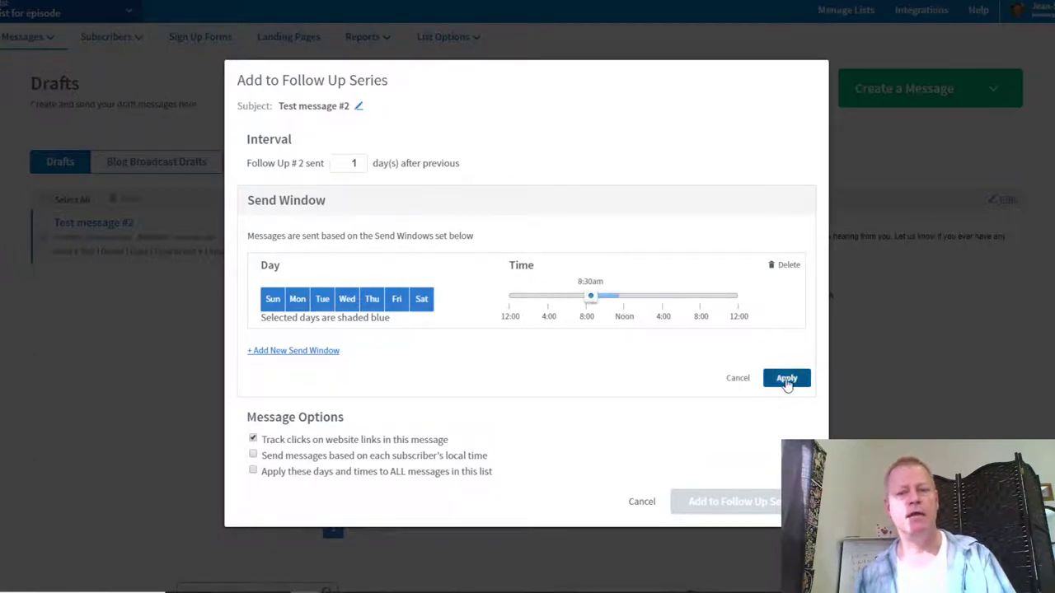
left_click(737, 379)
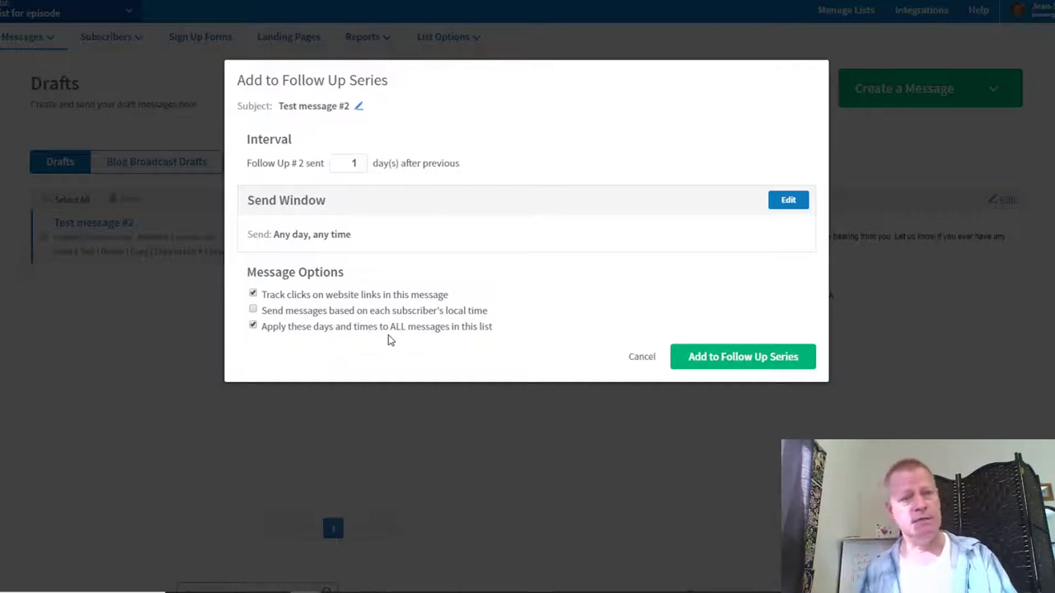
Set the follow-up interval to 2 days after the previous message and add the message to the series
left_click(361, 160)
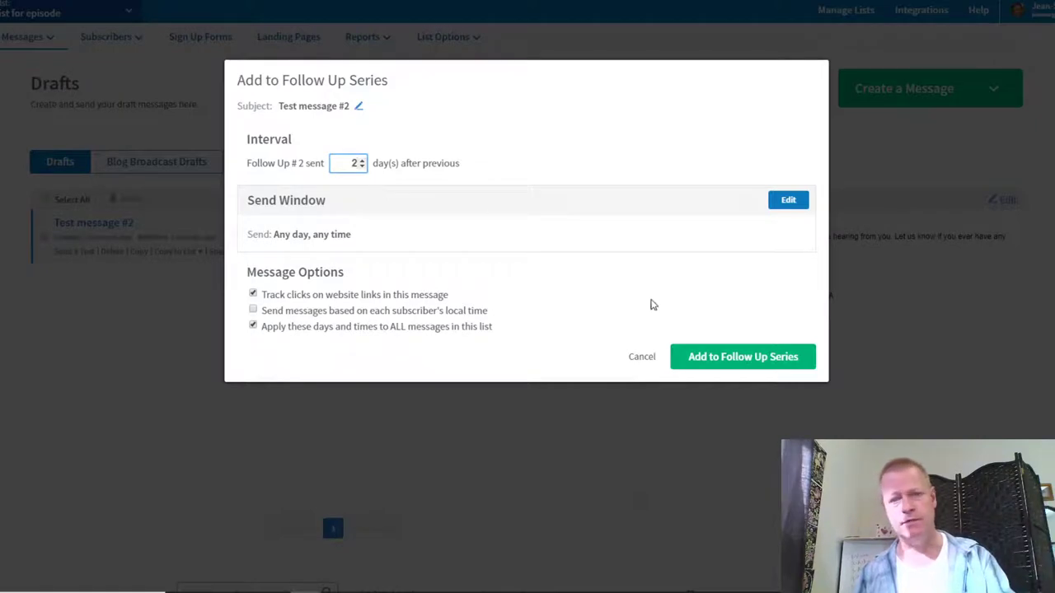
left_click(728, 361)
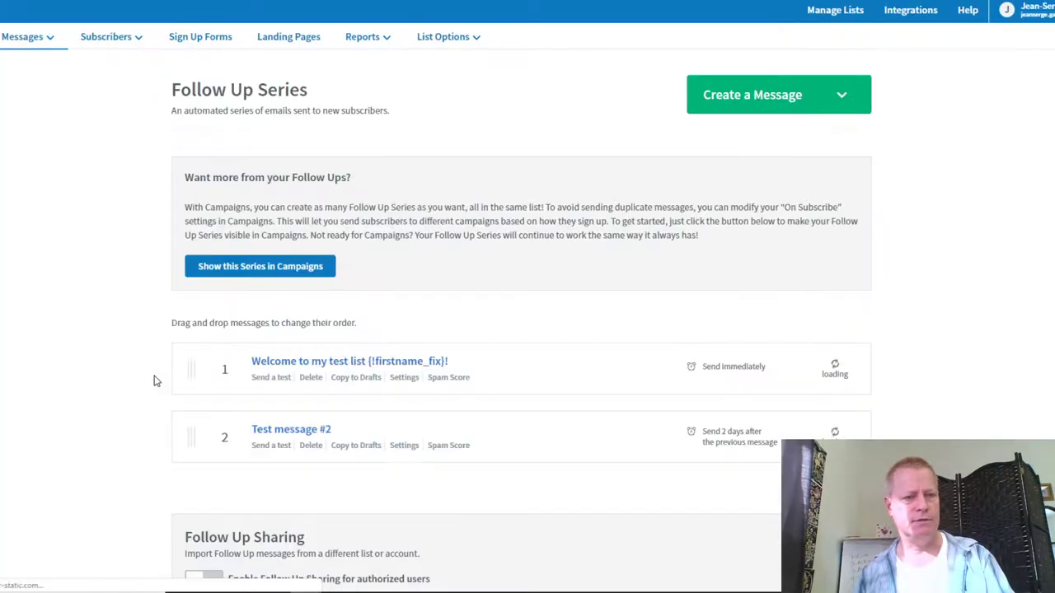
Create a new message with the subject "Test broadcast" and add the body line "This a test broadcast" below the default text
left_click(841, 96)
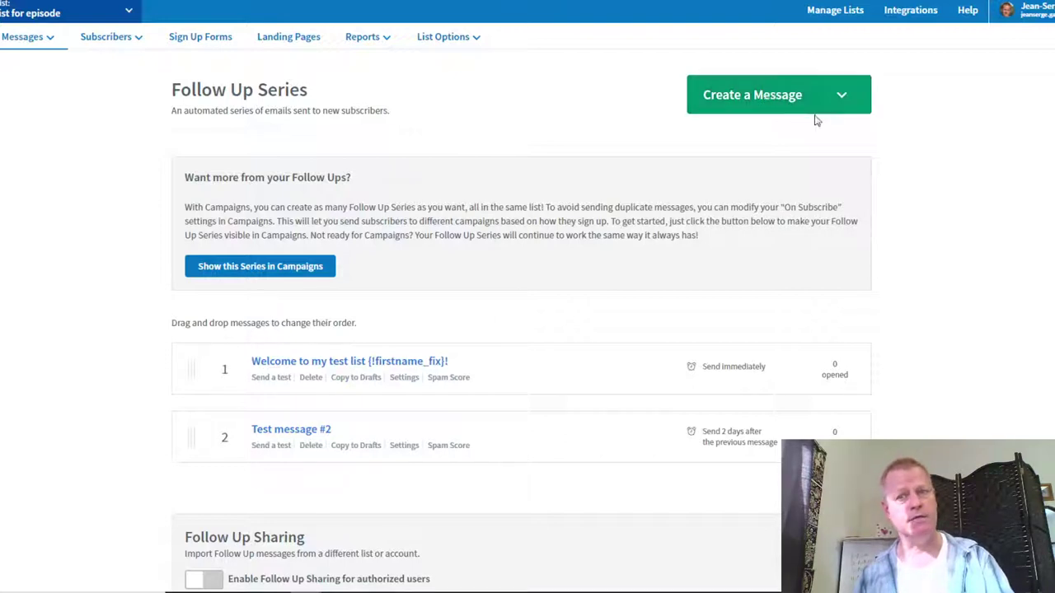
left_click(791, 96)
left_click(784, 134)
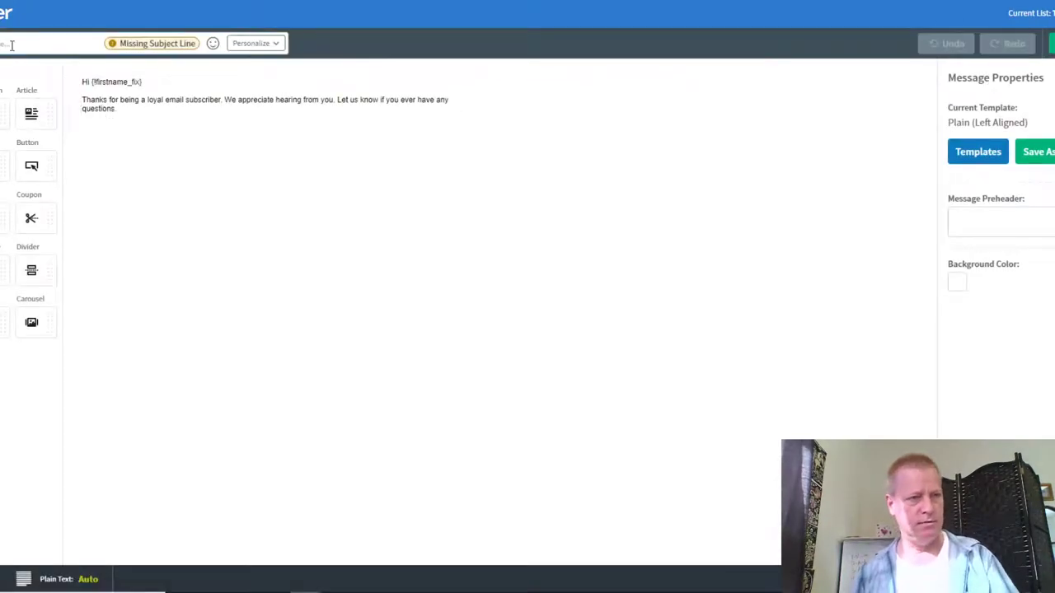
left_click(12, 45)
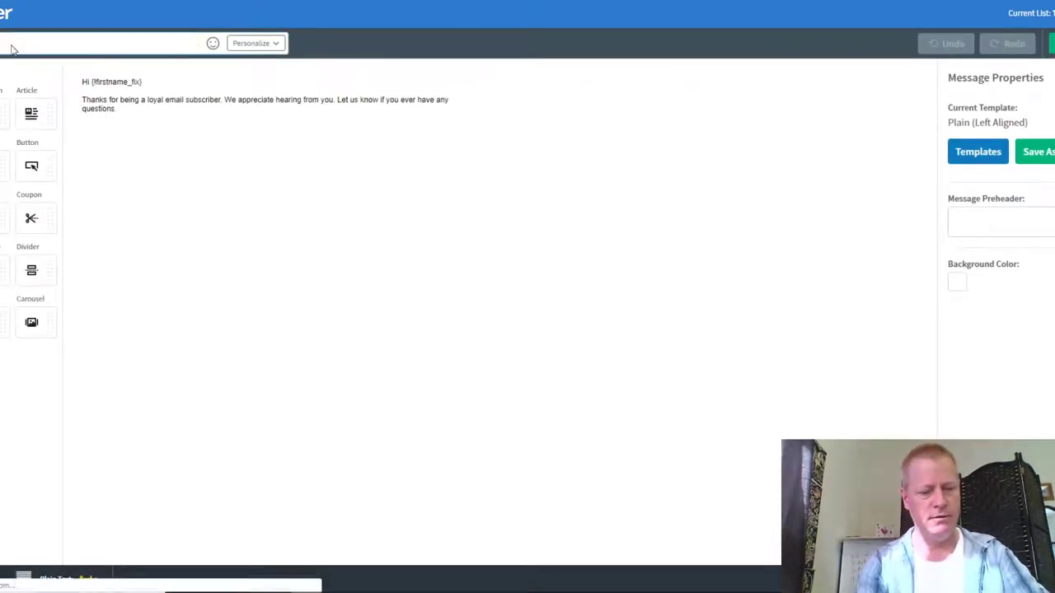
left_click(12, 45)
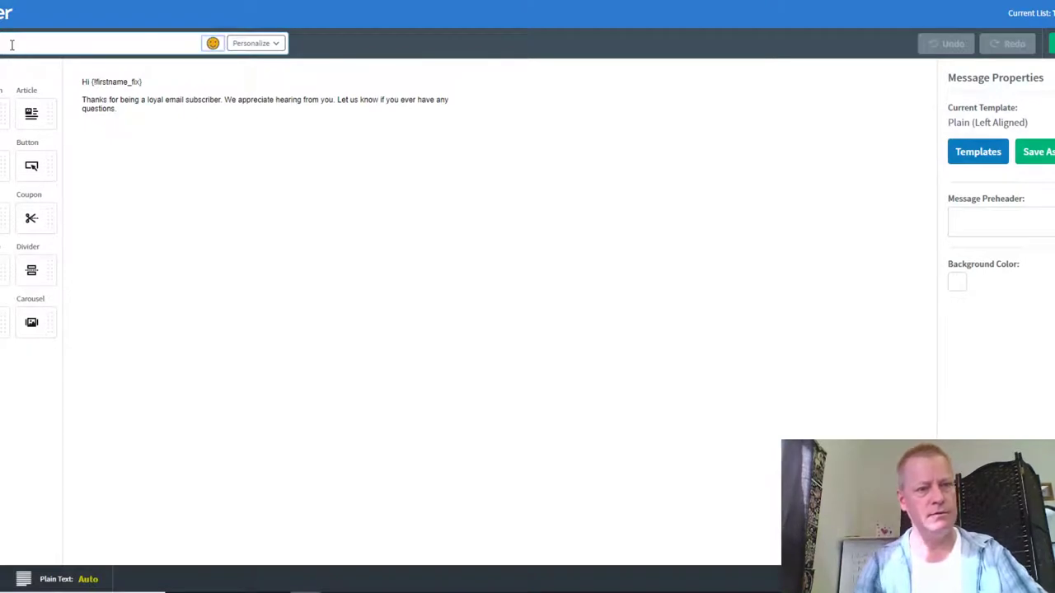
left_click(144, 107)
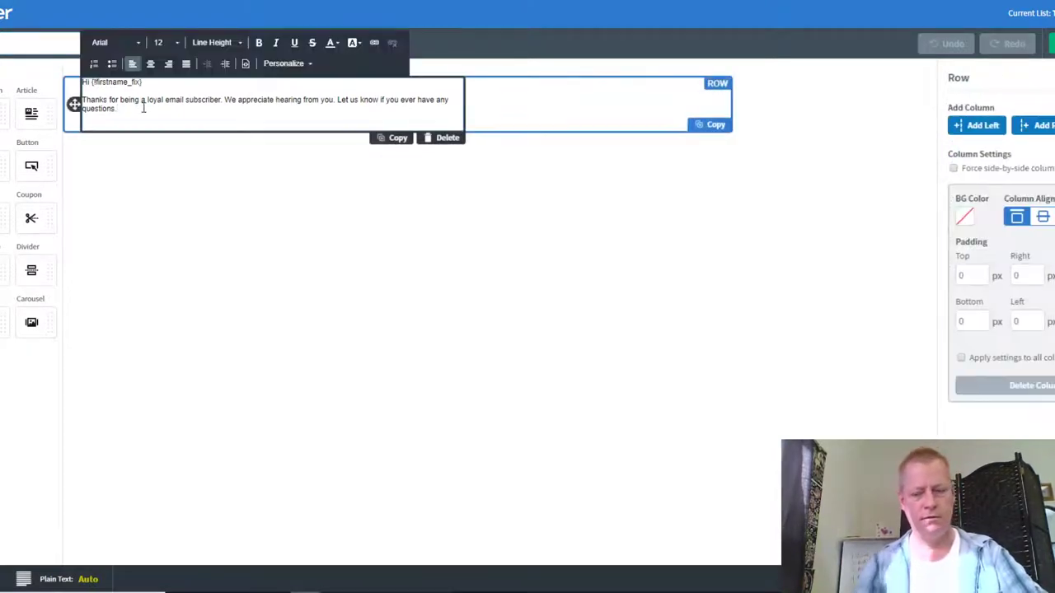
key("Return")
type("Th")
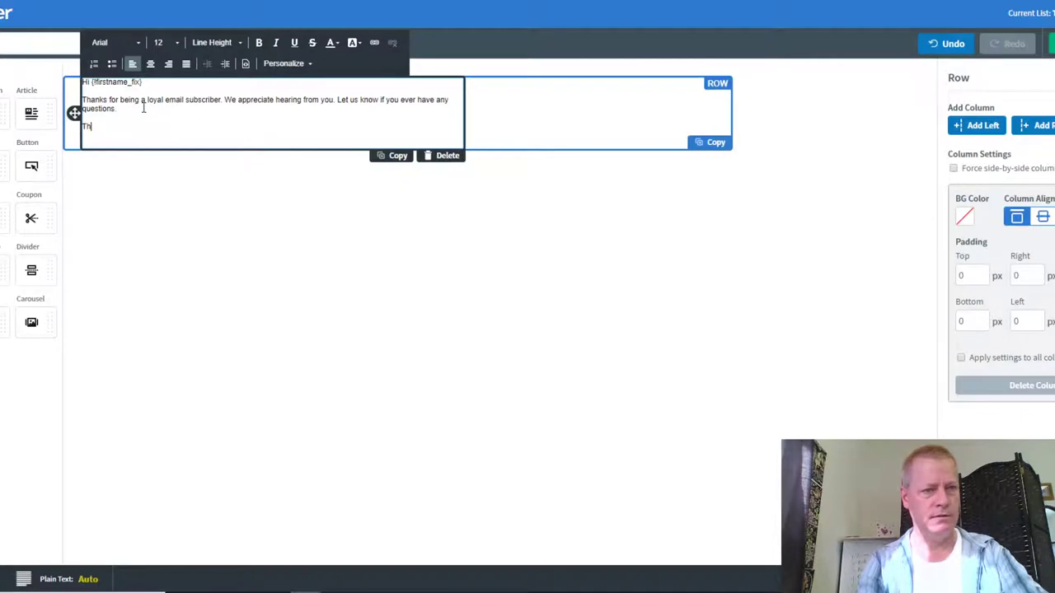
type("si a test b")
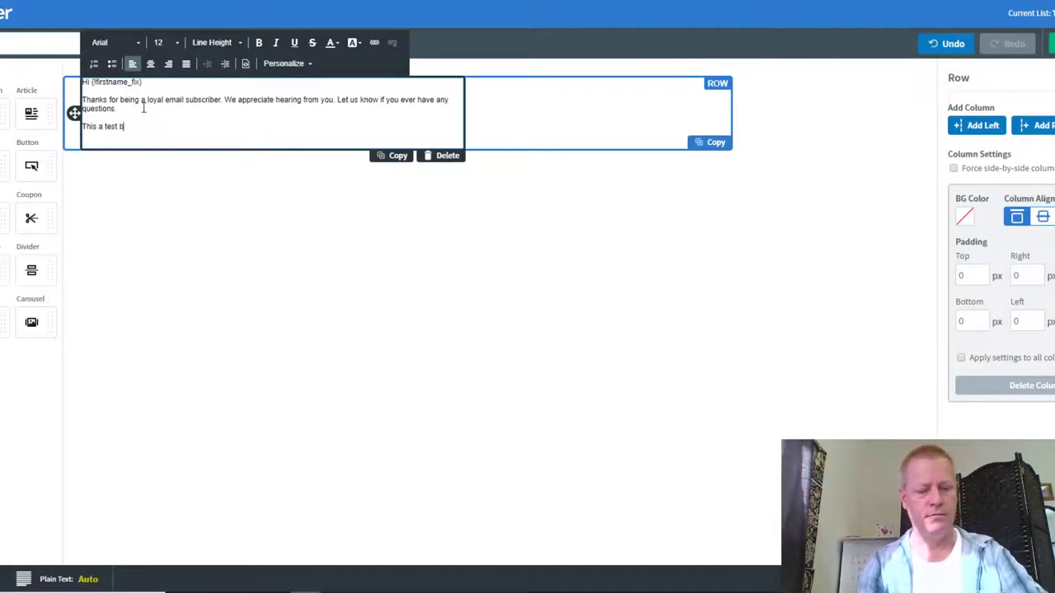
type("roadcast")
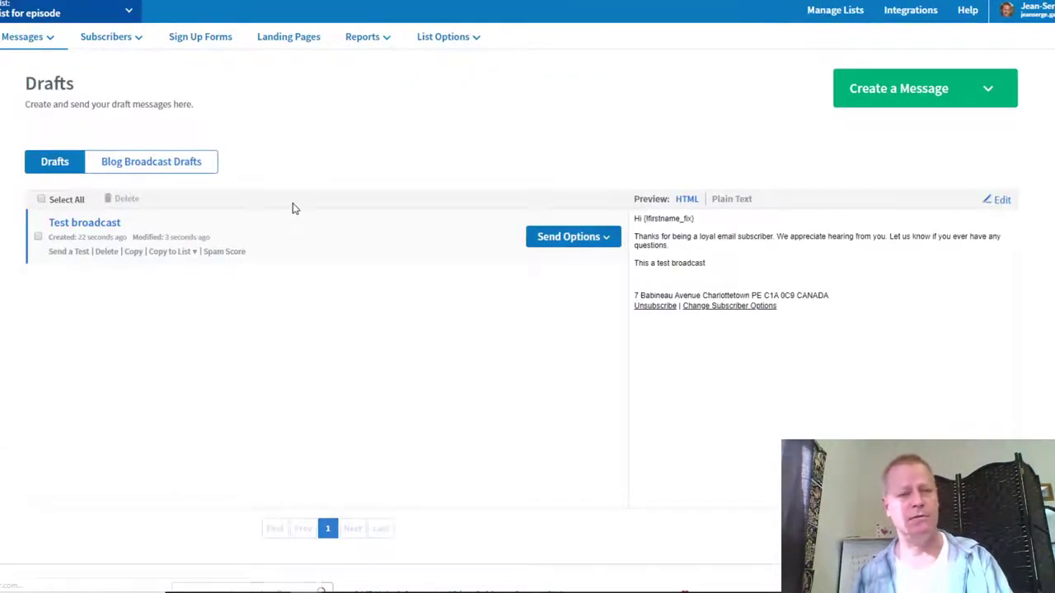
Start scheduling the "Test broadcast" draft as a broadcast and share it to the owner's personal Facebook and Twitter accounts
left_click(603, 239)
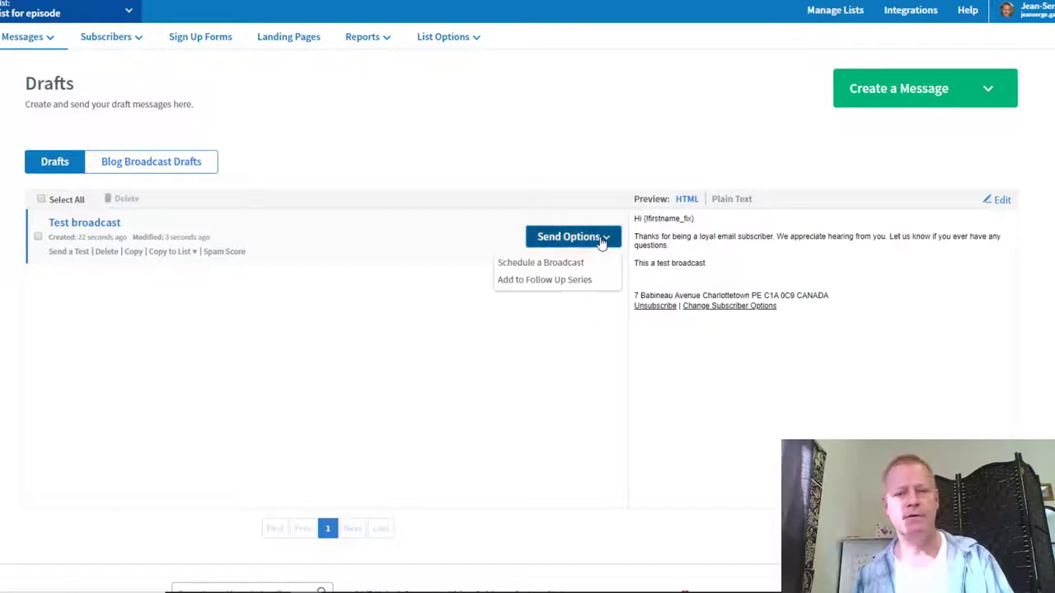
left_click(556, 264)
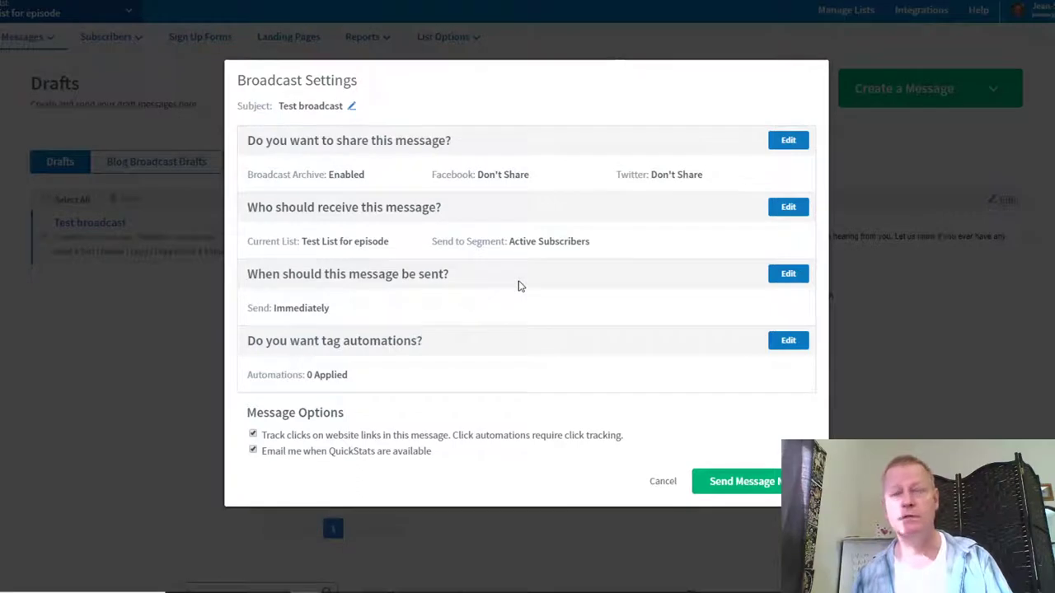
left_click(789, 140)
left_click(339, 271)
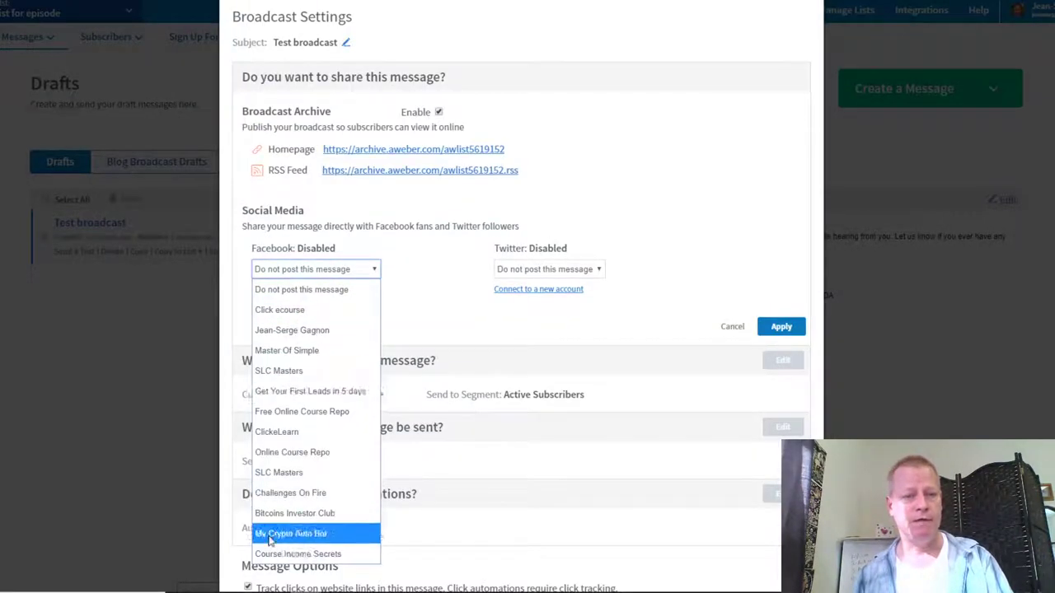
left_click(292, 329)
left_click(546, 271)
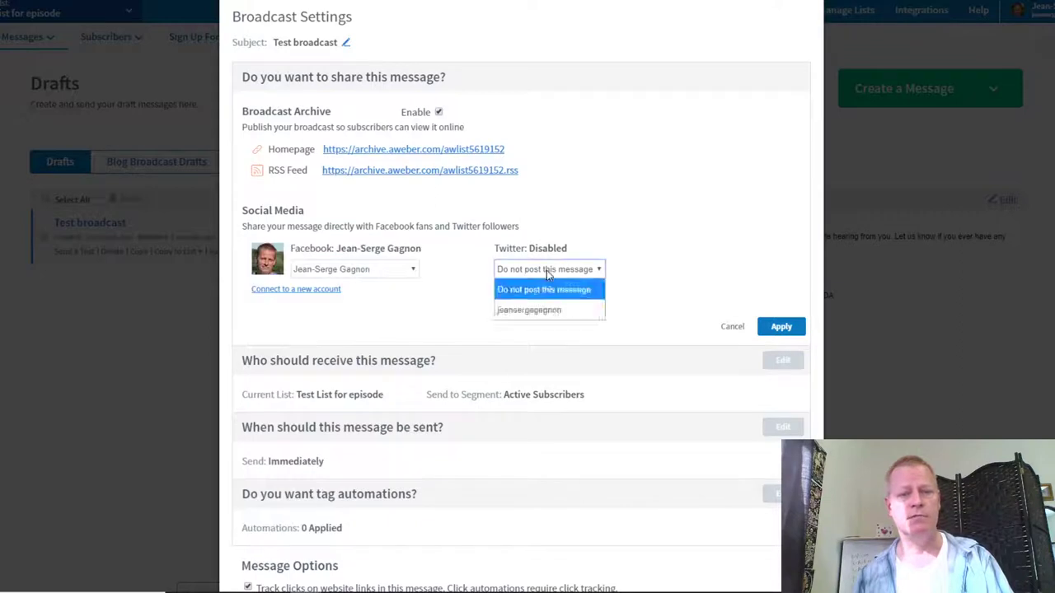
left_click(521, 312)
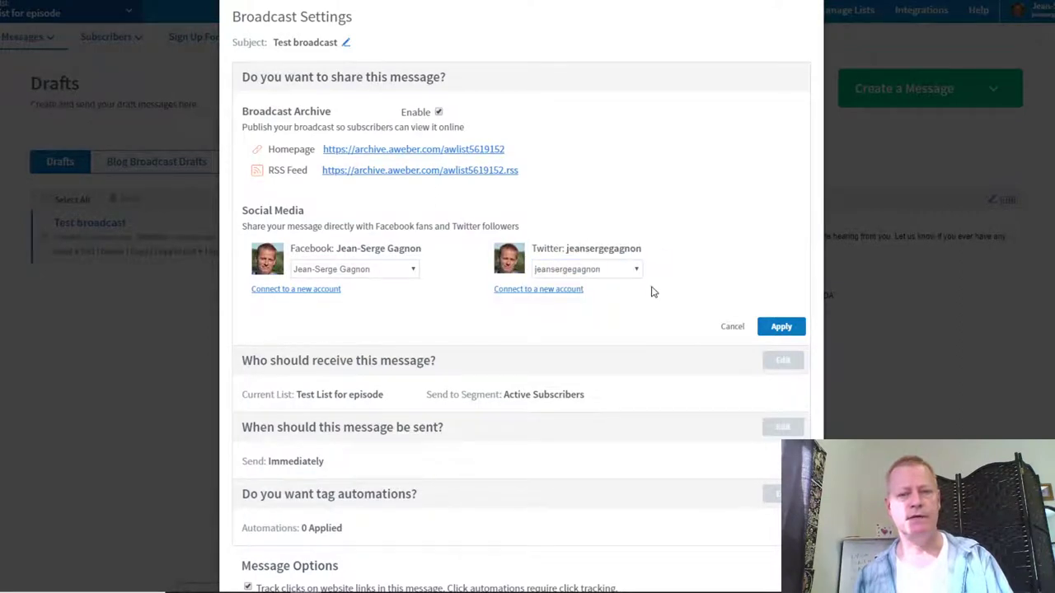
left_click(779, 327)
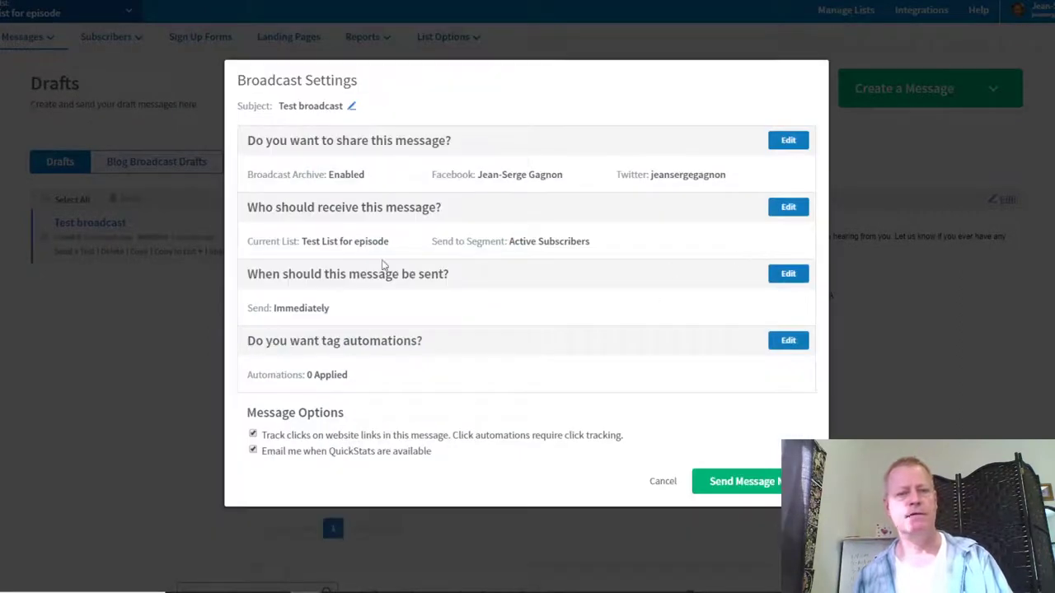
Include the subscribers of all other lists in the broadcast, but exclude ACN Business Opportunity, ACN Even More info and ACN More Info
left_click(788, 207)
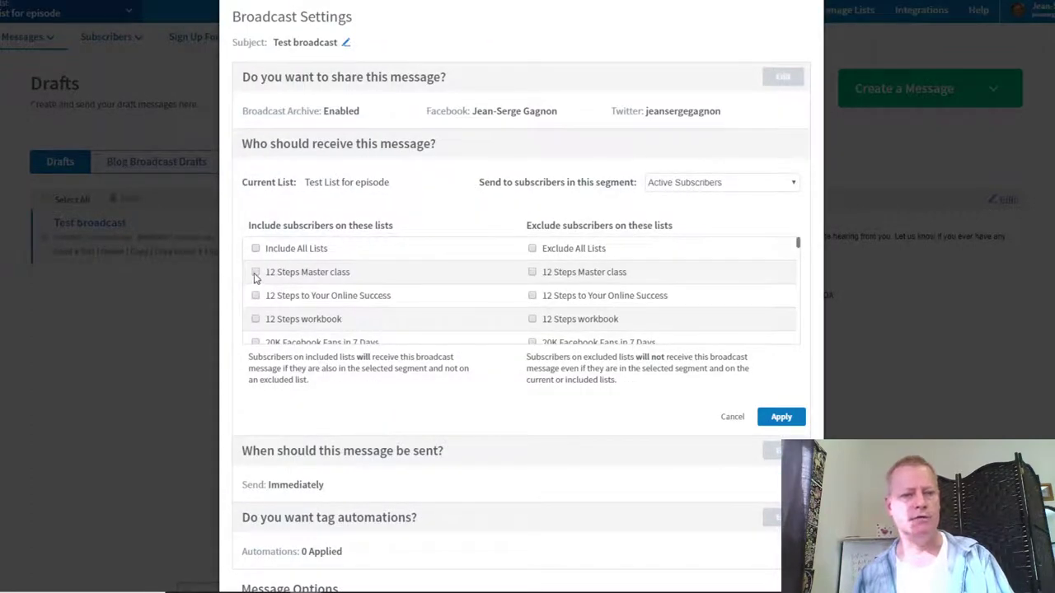
scroll(263, 325, "down", 5)
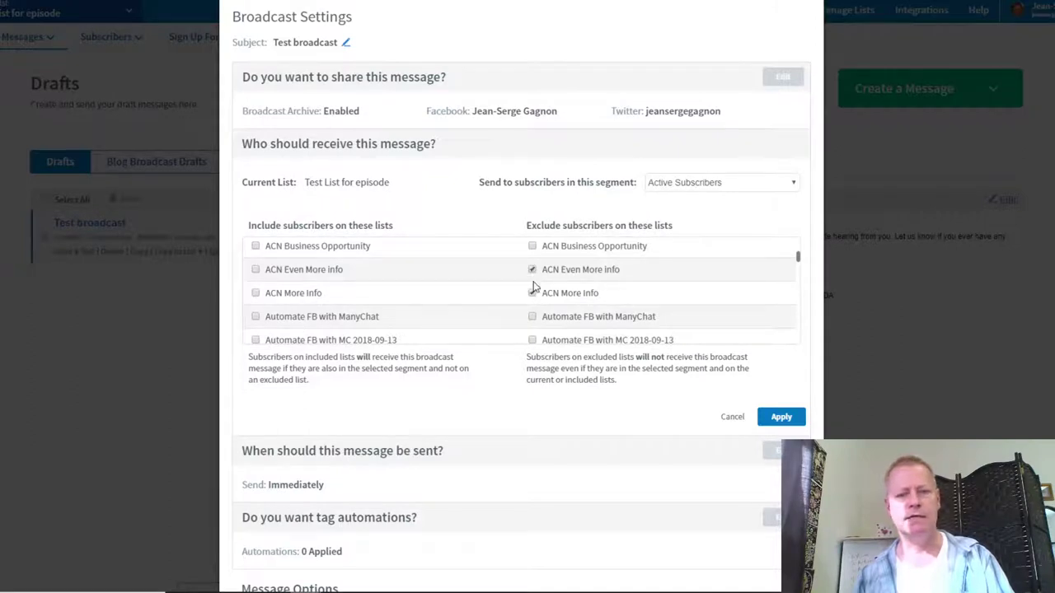
scroll(605, 278, "up", 5)
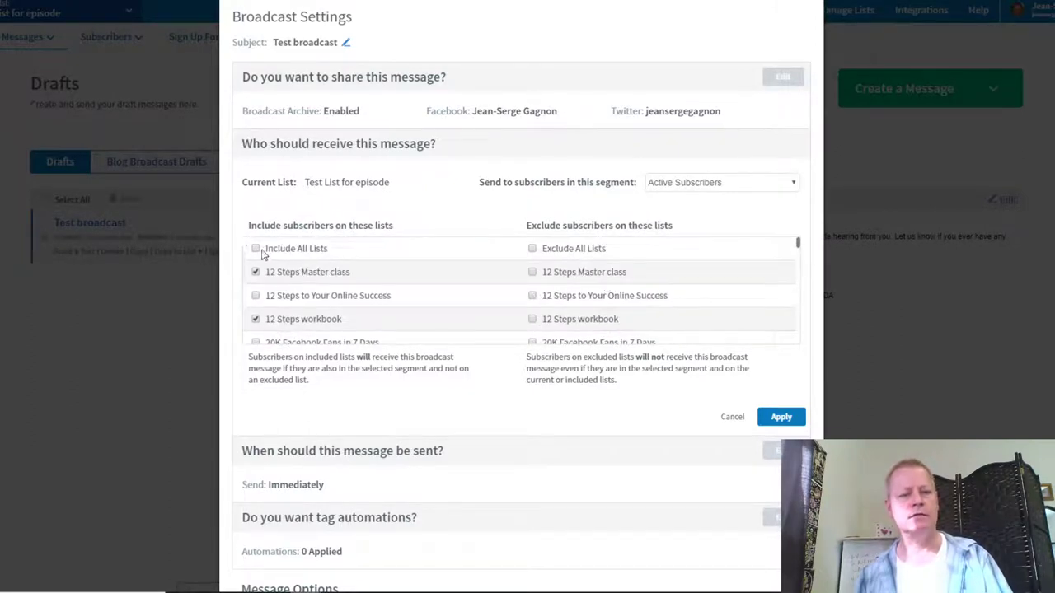
scroll(634, 311, "down", 5)
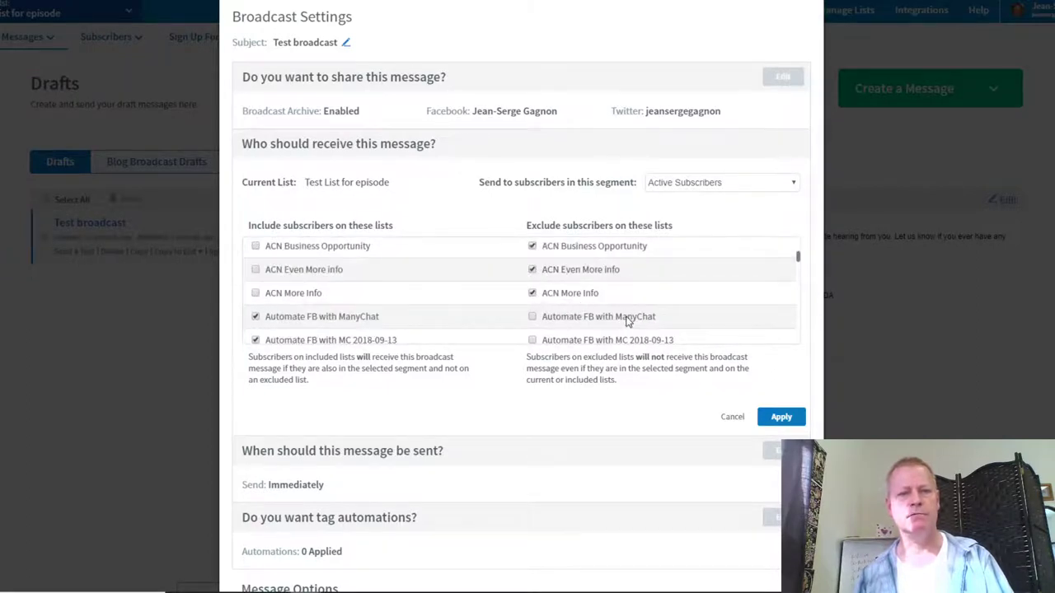
scroll(627, 322, "up", 4)
scroll(623, 257, "down", 4)
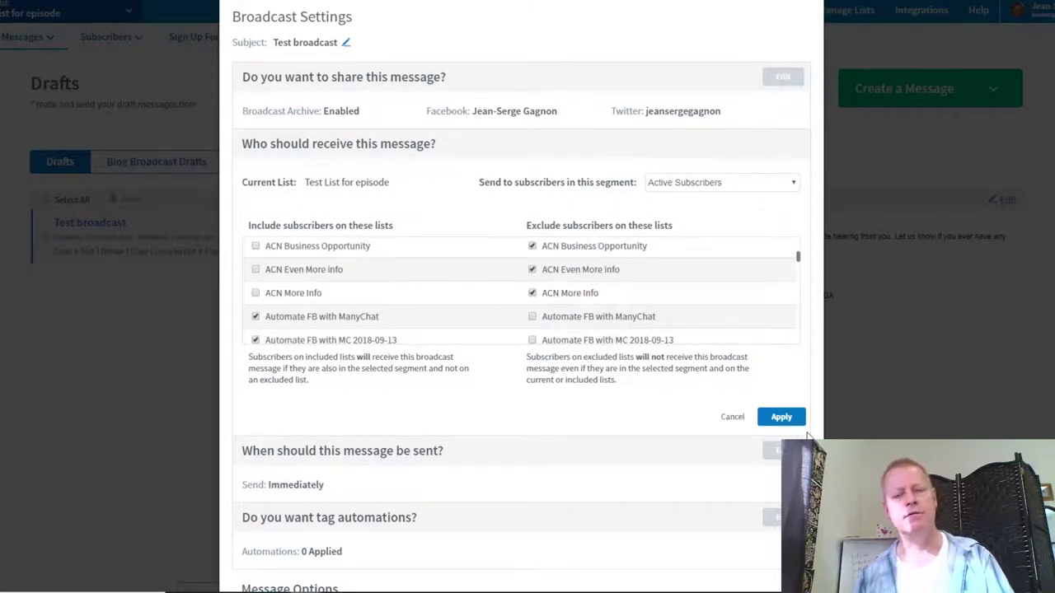
left_click(789, 419)
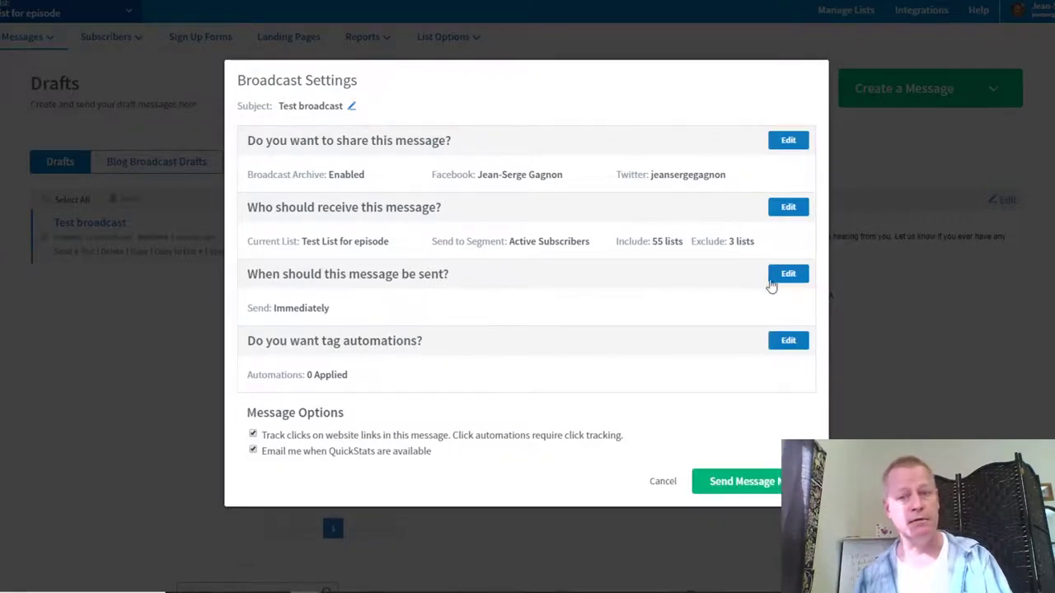
Set the broadcast's send date to July 15, 2020
left_click(772, 280)
left_click(632, 434)
mouse_move(694, 453)
left_mouse_down()
mouse_move(690, 478)
mouse_move(636, 487)
left_mouse_up()
scroll(637, 456, "down", 2)
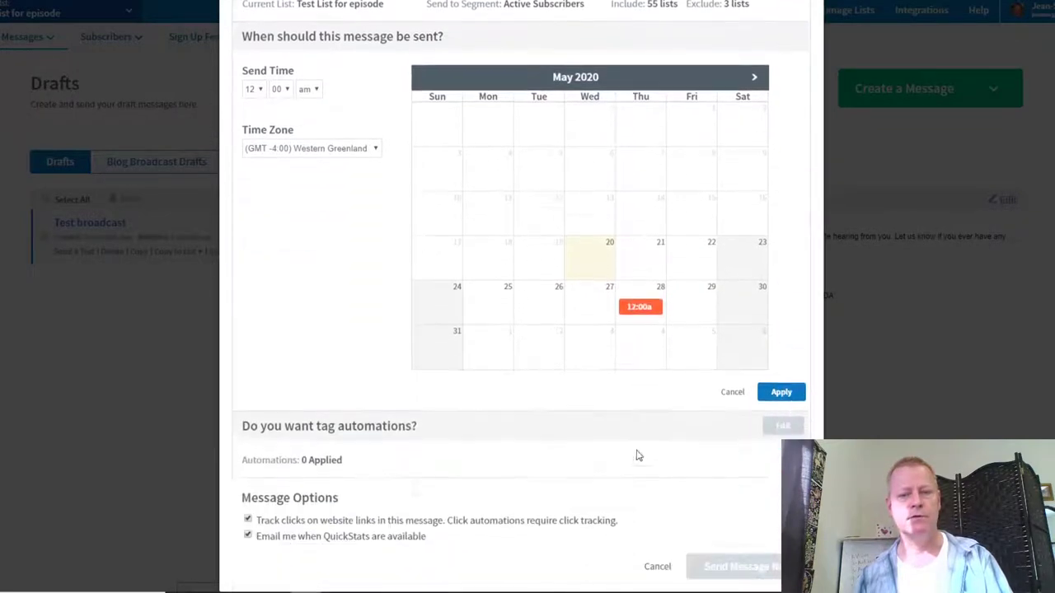
left_click(754, 77)
left_click(755, 77)
left_click(589, 209)
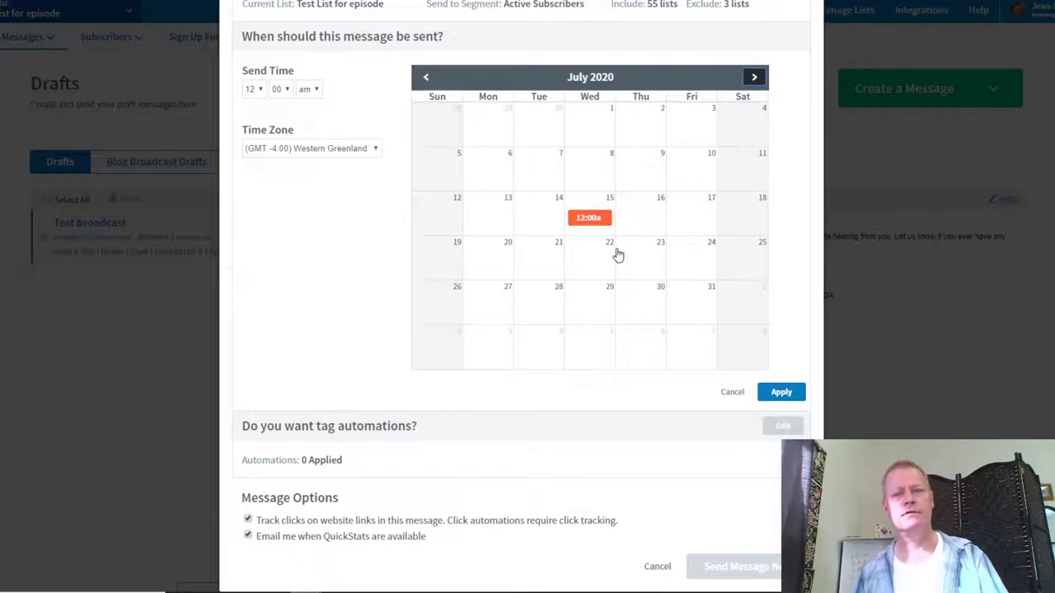
Set the broadcast's send time to 9:00 am in the (GMT -4:00) Atlantic Time zone and apply the schedule
left_click(257, 91)
left_click(262, 270)
left_click(298, 146)
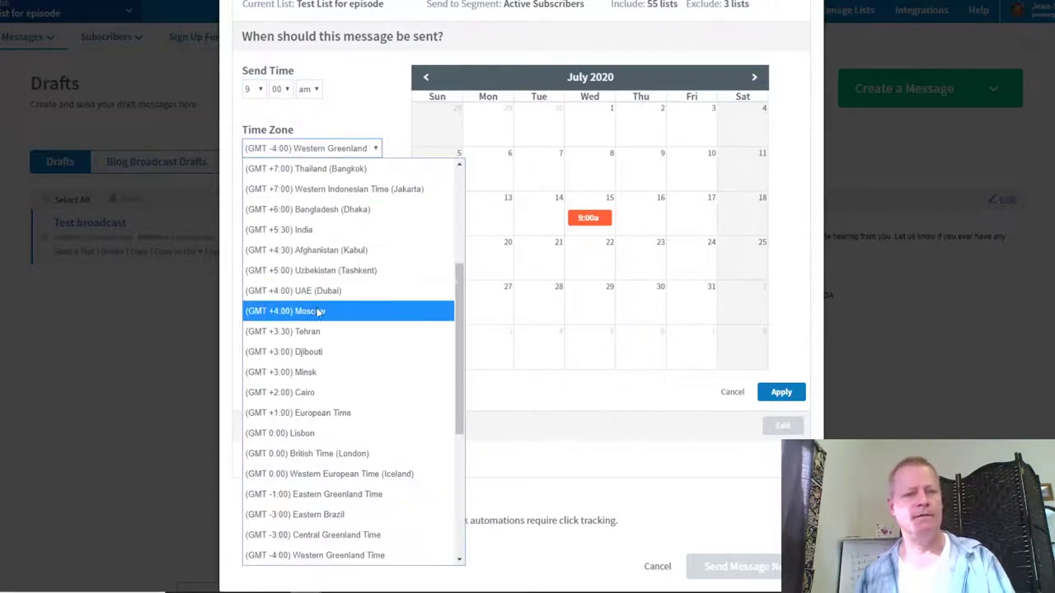
scroll(318, 343, "down", 2)
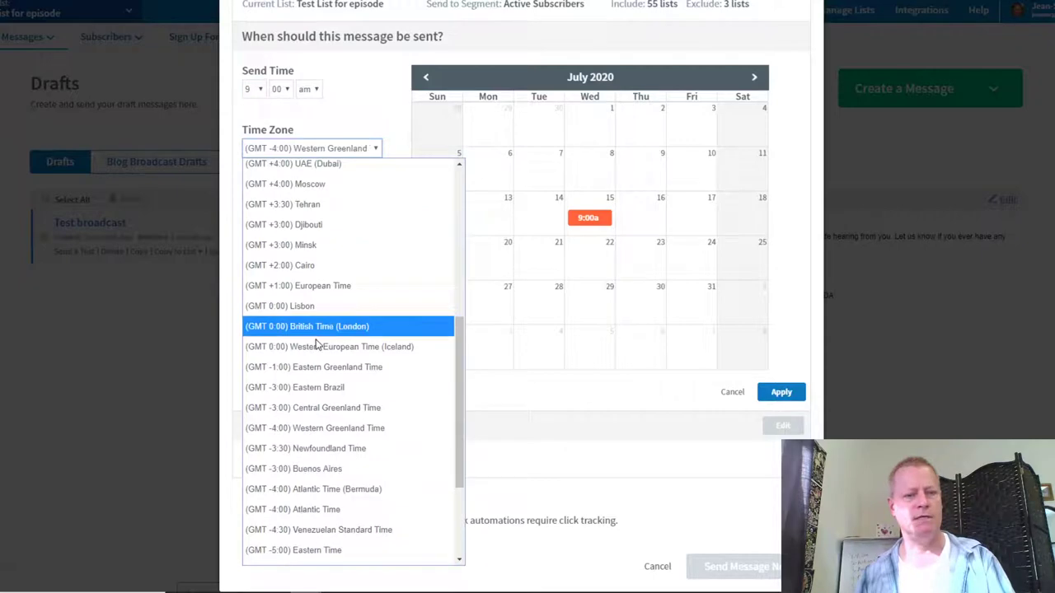
left_click(306, 510)
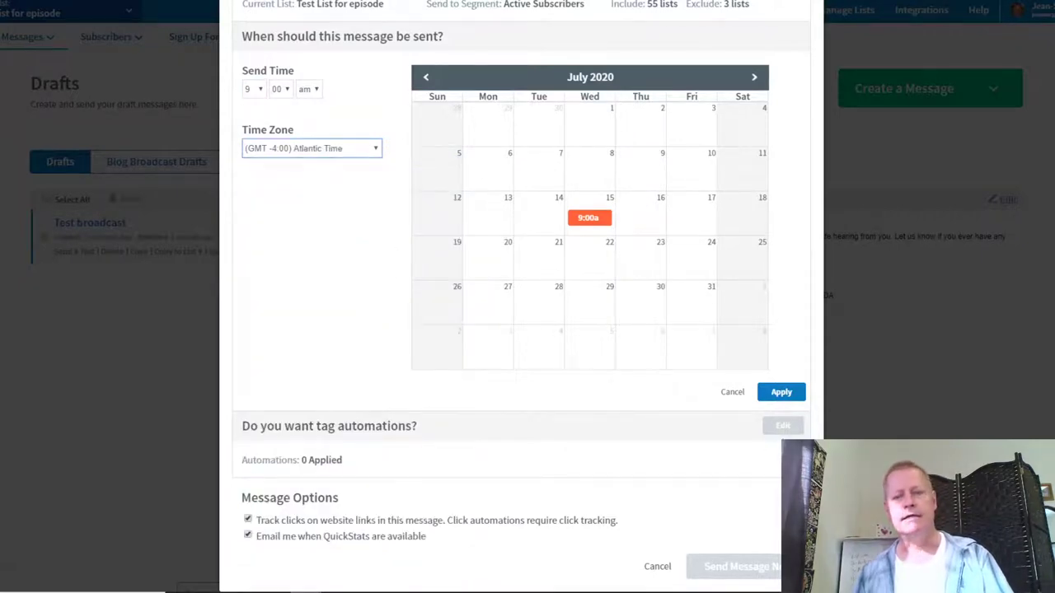
left_click(779, 393)
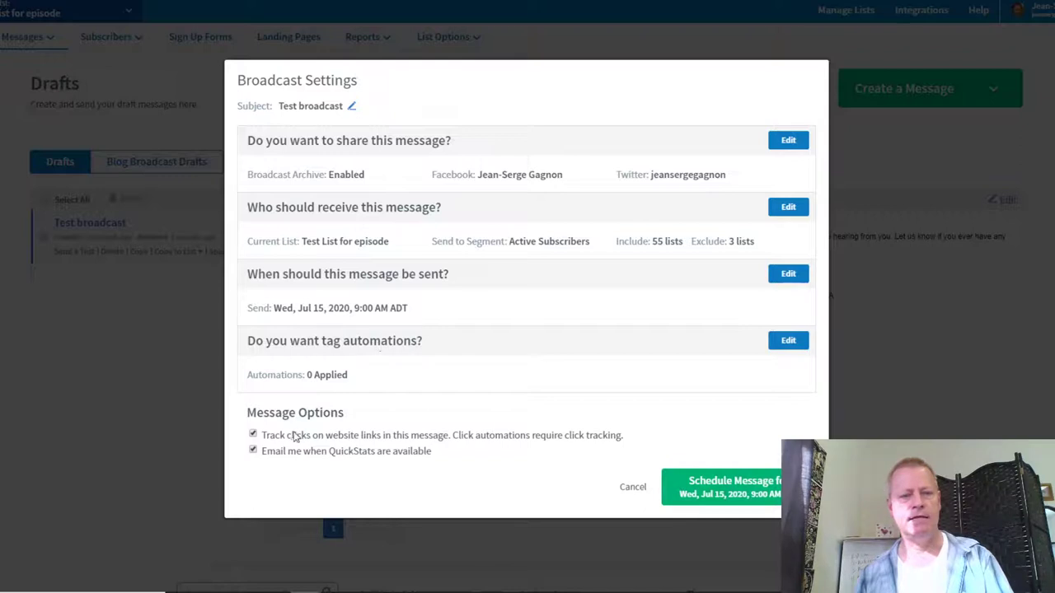
Turn off the QuickStats email notification and schedule the test broadcast
left_click(264, 450)
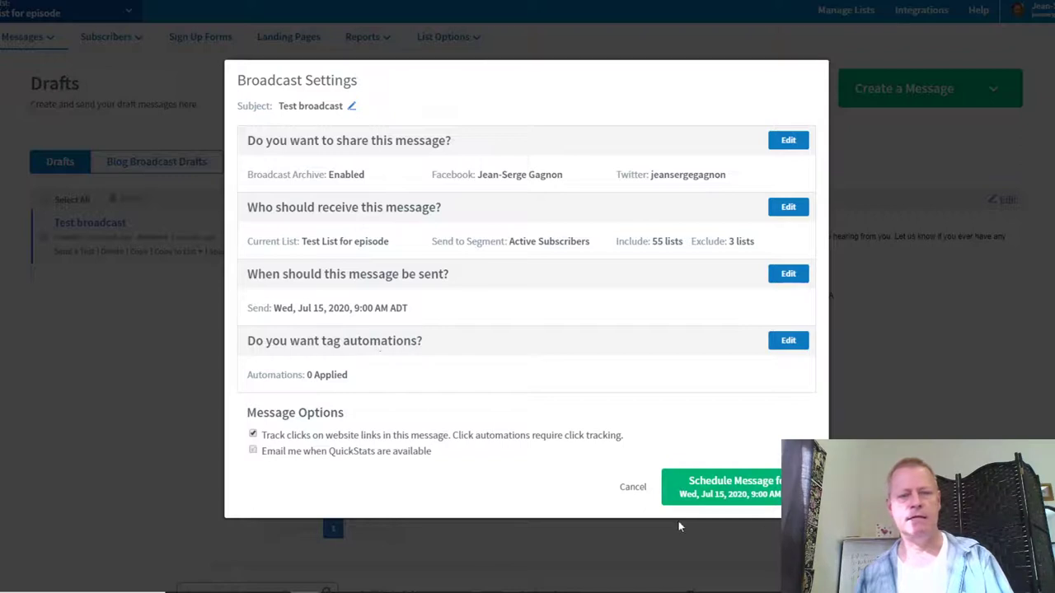
left_click(732, 498)
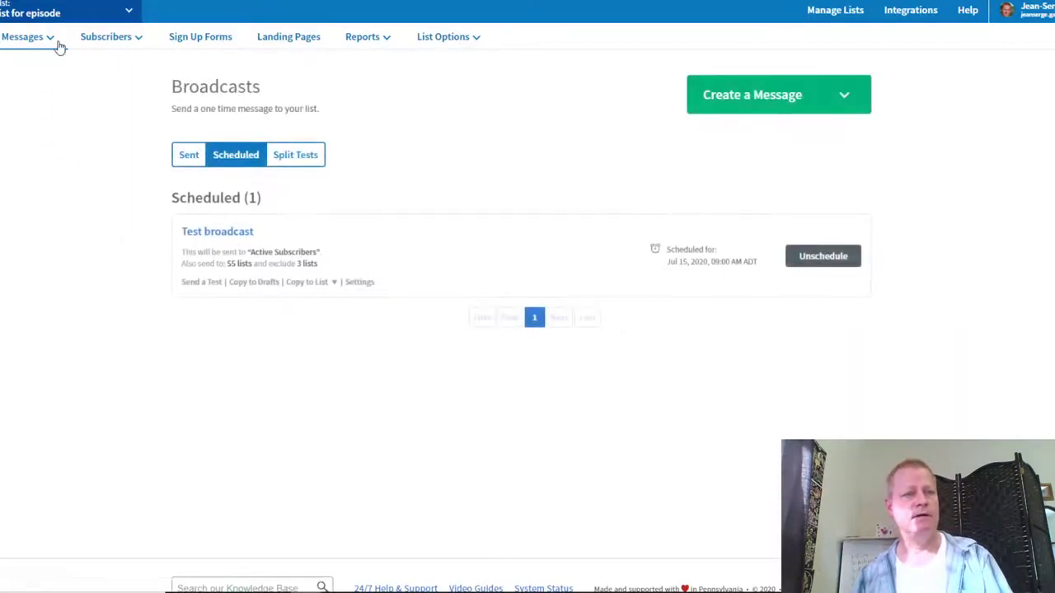
Review the sent and scheduled broadcasts, and unschedule "Test broadcast" so it returns to drafts
left_click(36, 41)
left_click(29, 92)
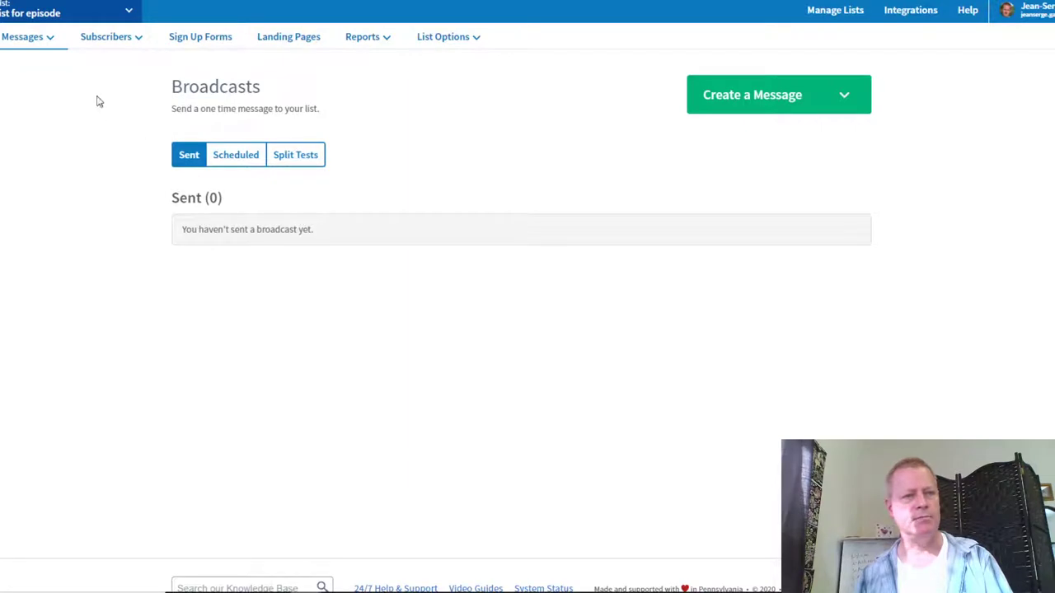
left_click(49, 40)
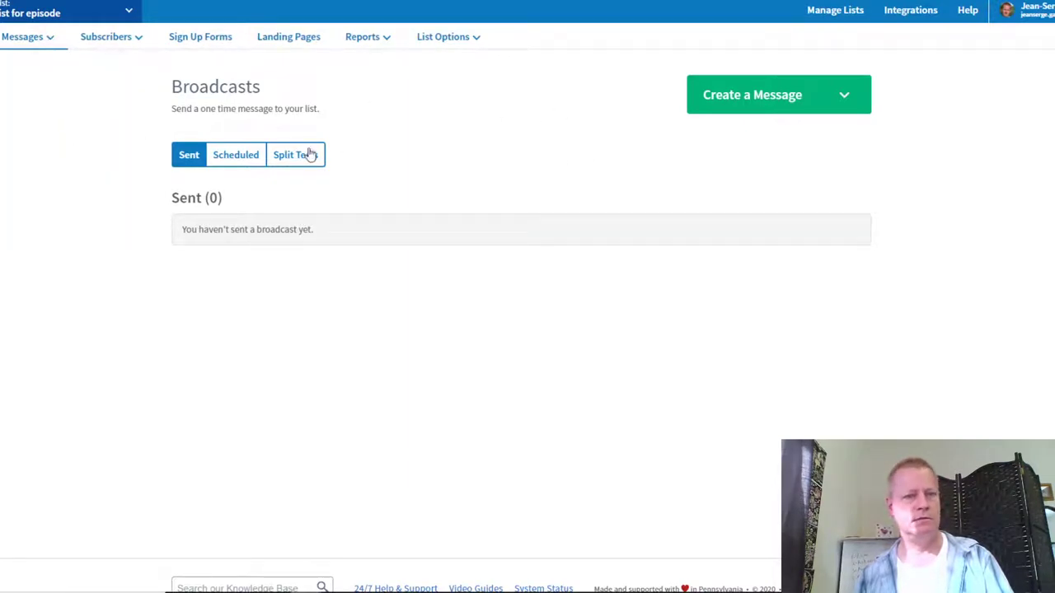
left_click(235, 155)
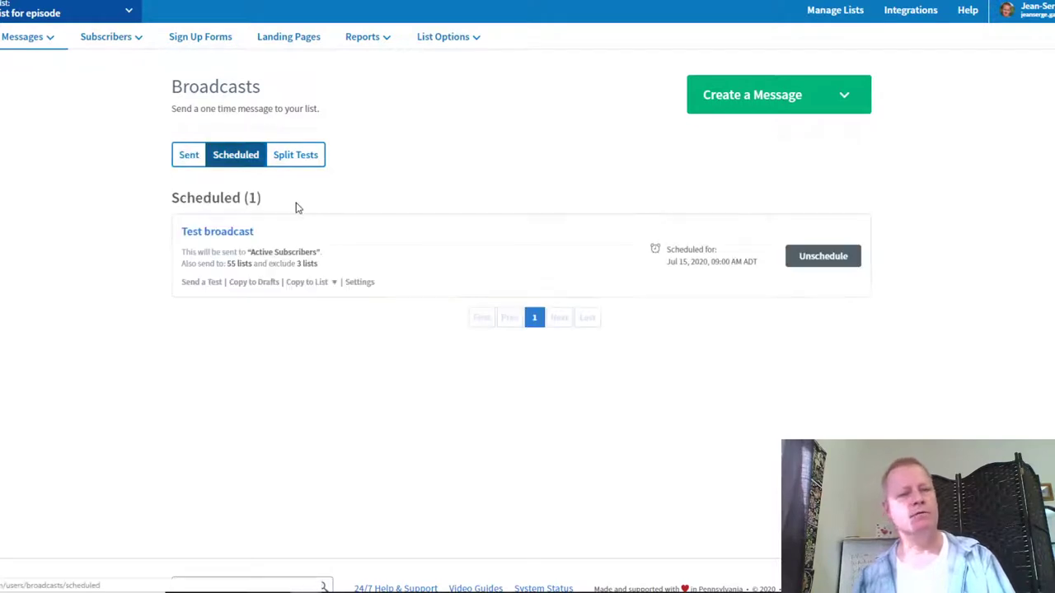
left_click_drag(676, 263, 713, 263)
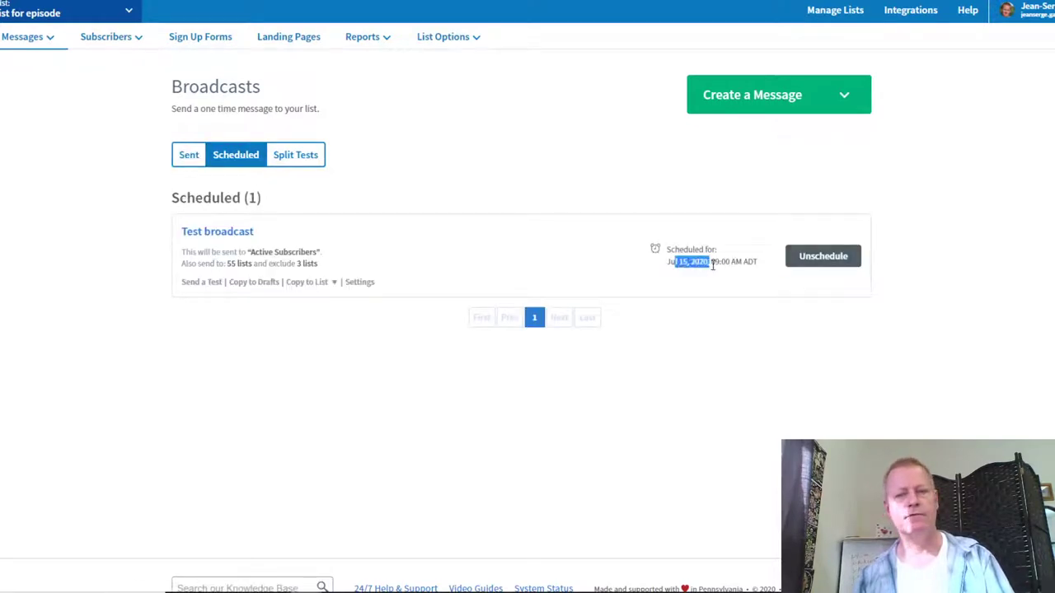
left_click(511, 160)
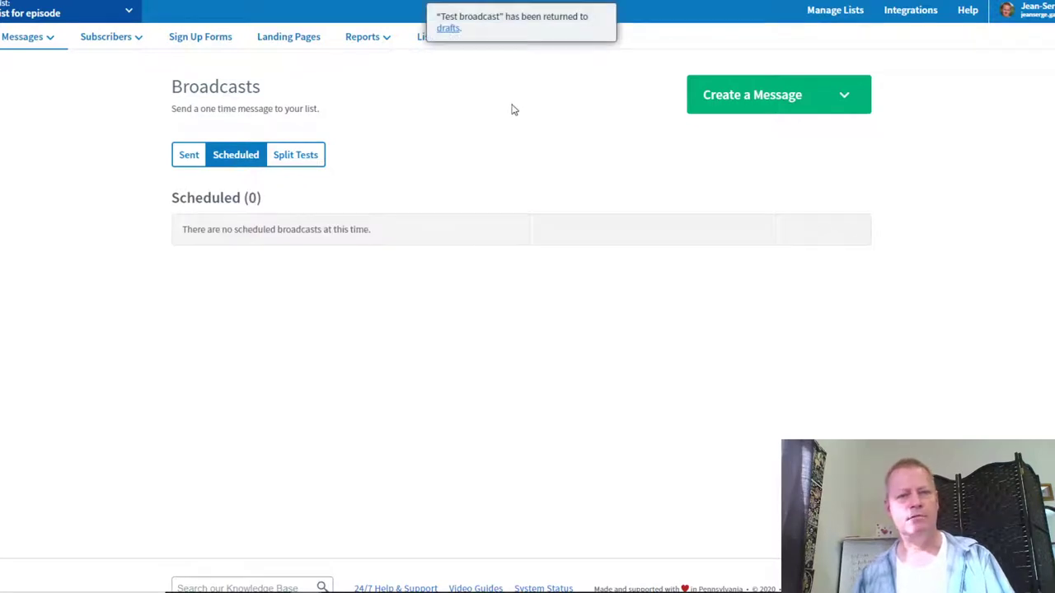
Find the "Simple Online Strategies" list among all the account's lists and make it the current list
left_click(839, 14)
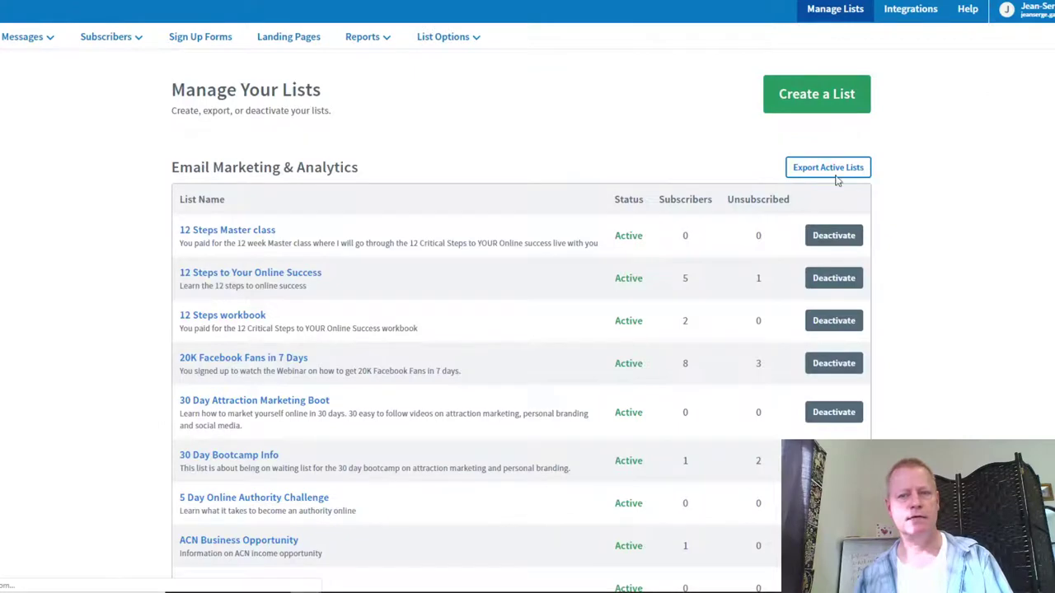
scroll(269, 351, "down", 3)
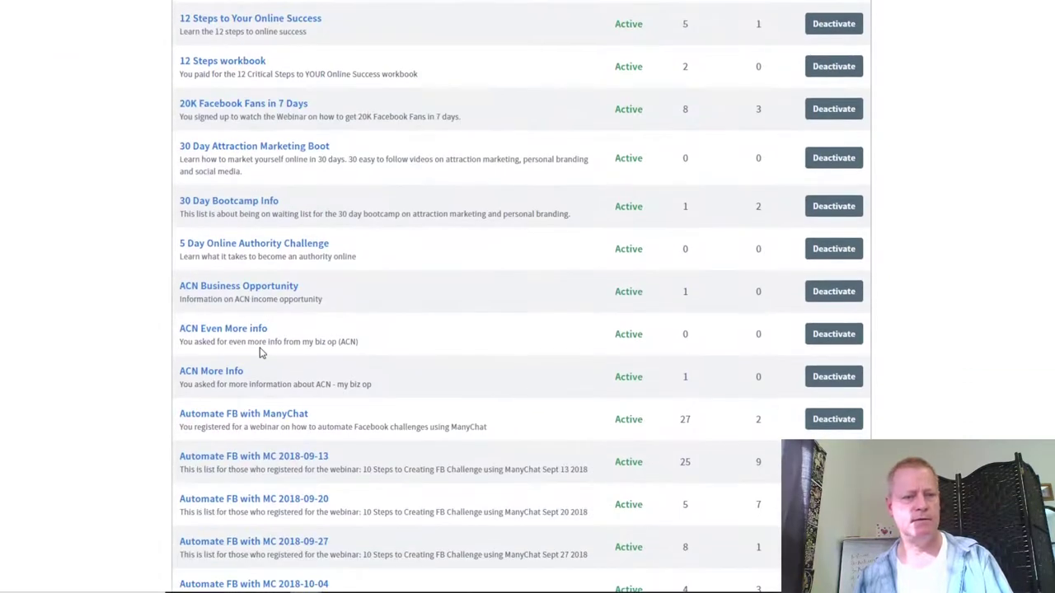
scroll(268, 349, "down", 10)
scroll(274, 345, "down", 5)
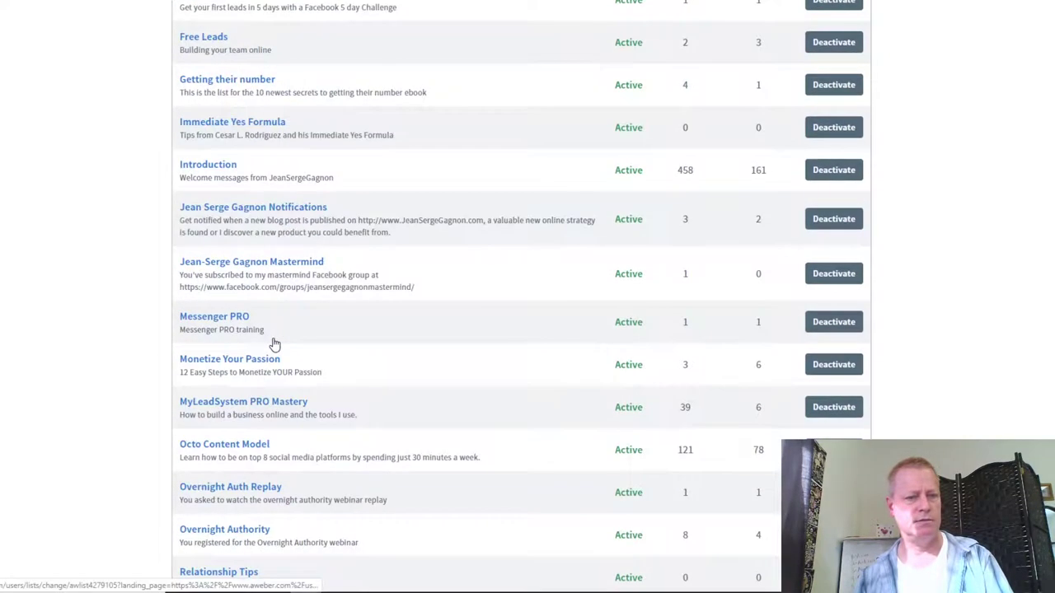
scroll(274, 345, "down", 1)
scroll(274, 345, "up", 1)
scroll(274, 345, "down", 4)
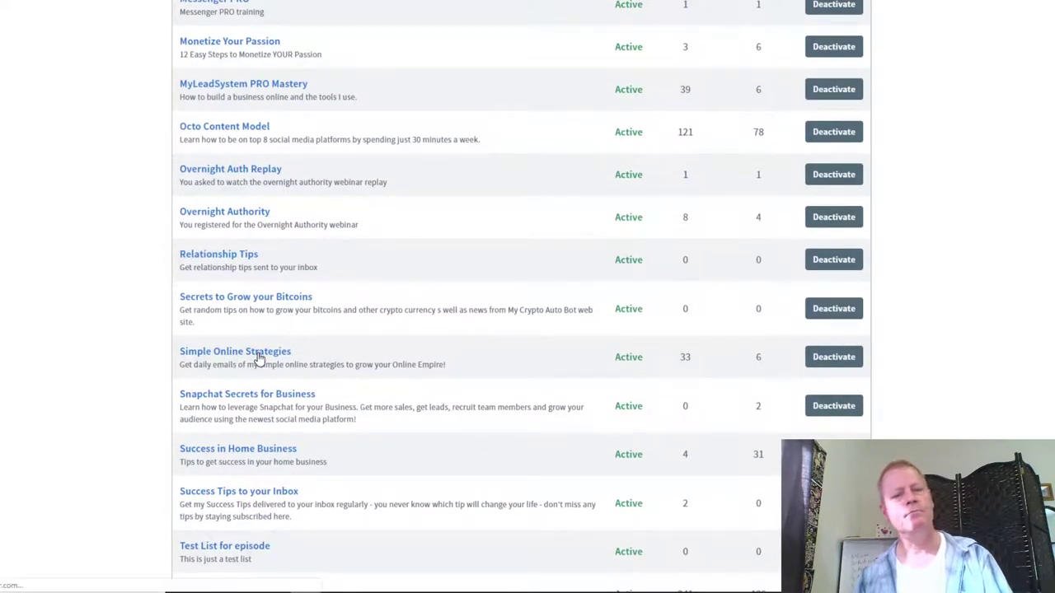
left_click(259, 357)
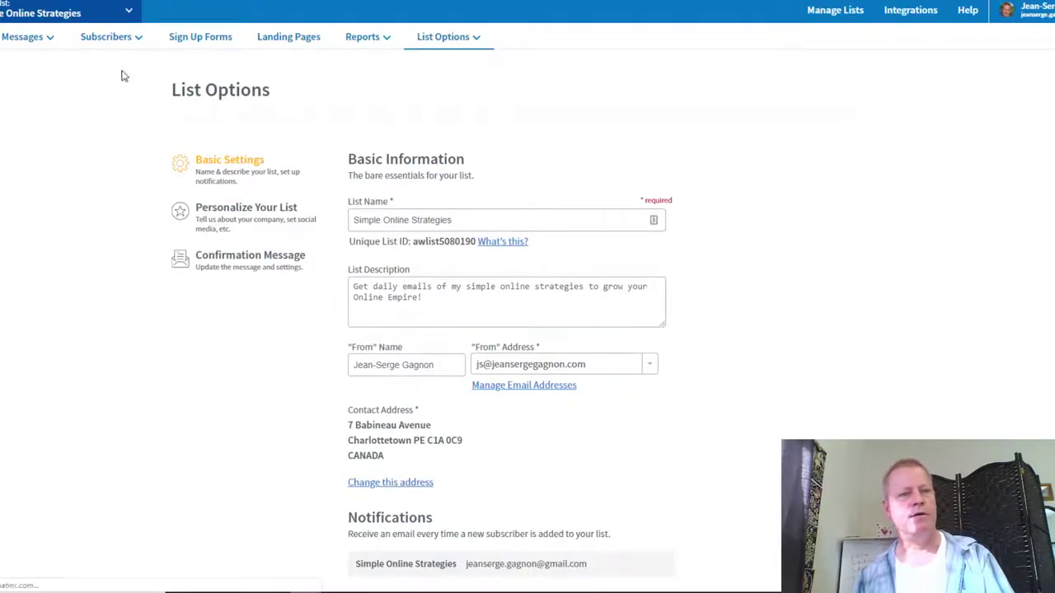
Open the follow up series of the "Simple Online Strategies" list and look through its messages
left_click(24, 40)
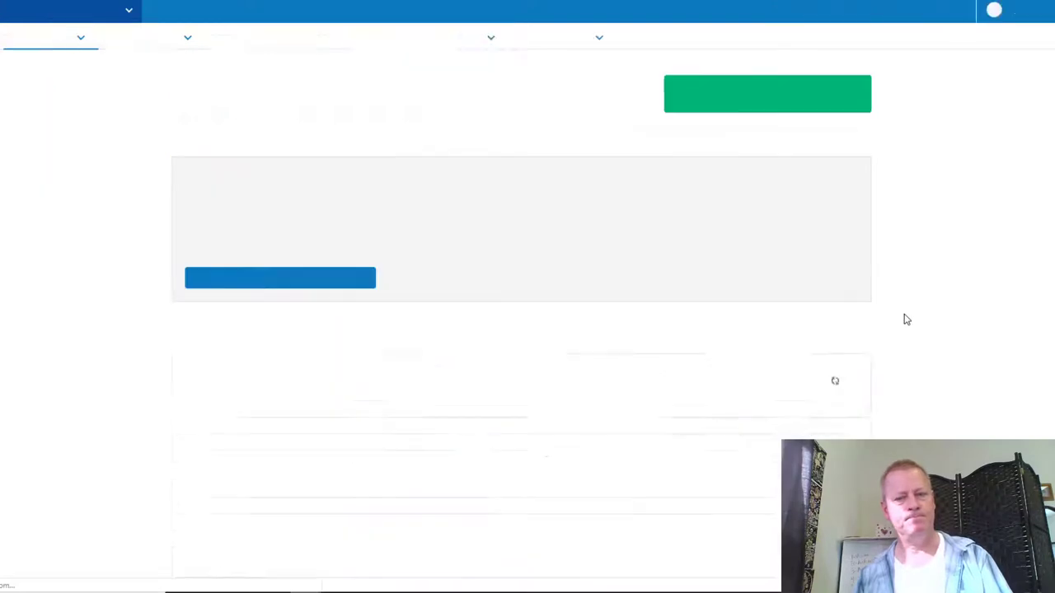
scroll(560, 428, "down", 2)
scroll(559, 429, "down", 3)
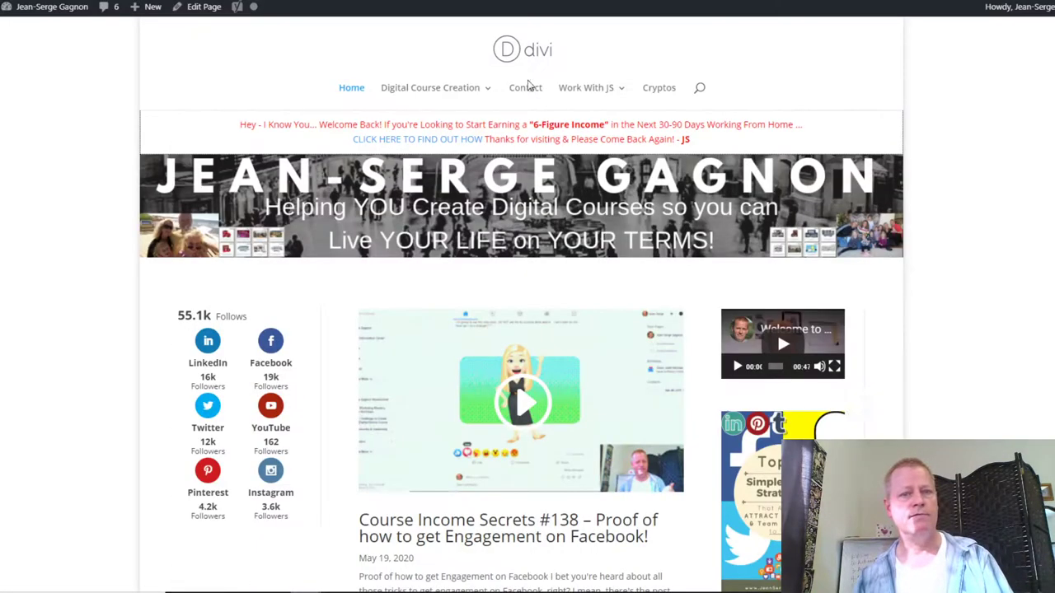
Switch to the blog website's home page and open its "Top 10 Simple Online Strategies" offer
scroll(859, 343, "down", 3)
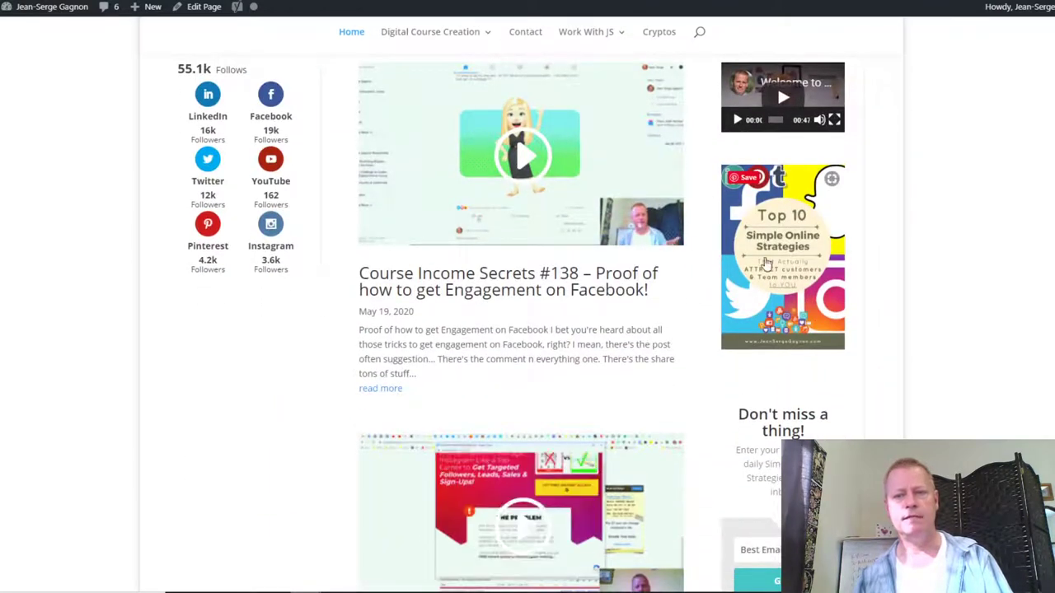
left_click(790, 262)
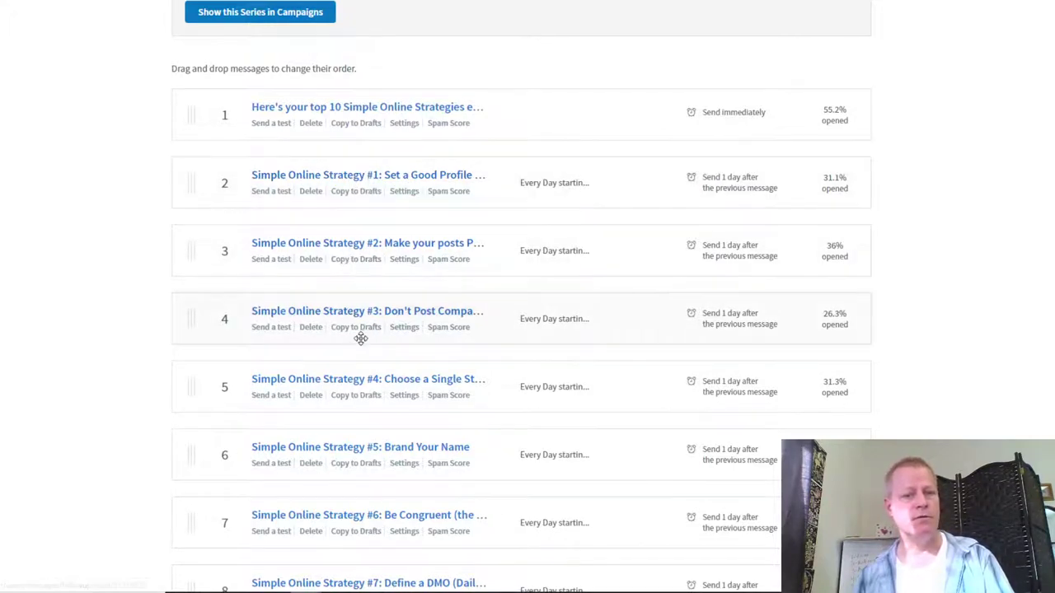
Return to the follow up series in AWeber and examine the order, sending intervals and open rates of its messages
scroll(426, 219, "down", 3)
scroll(426, 247, "down", 2)
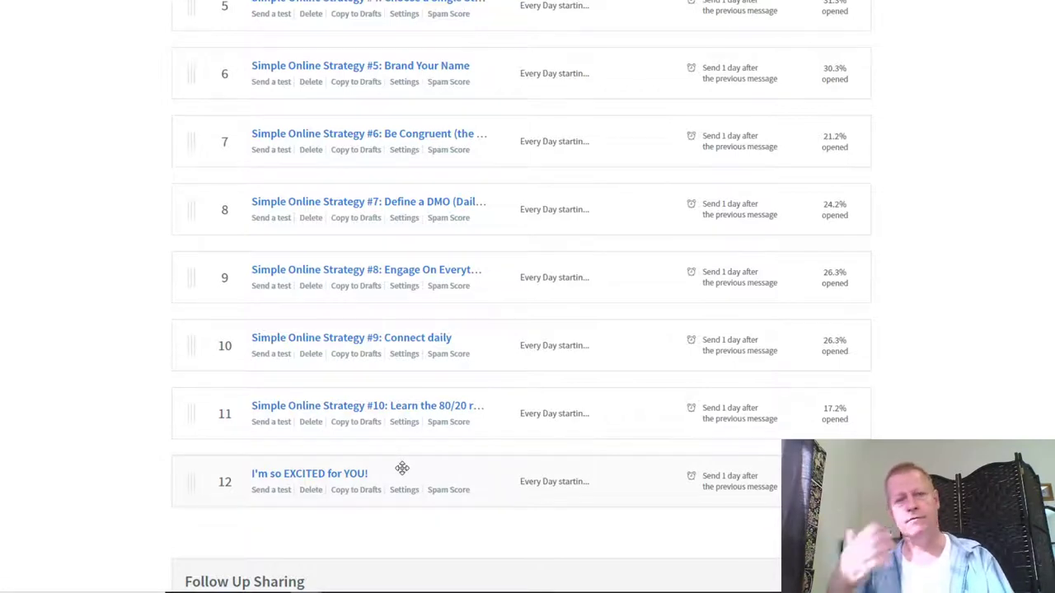
scroll(402, 468, "up", 6)
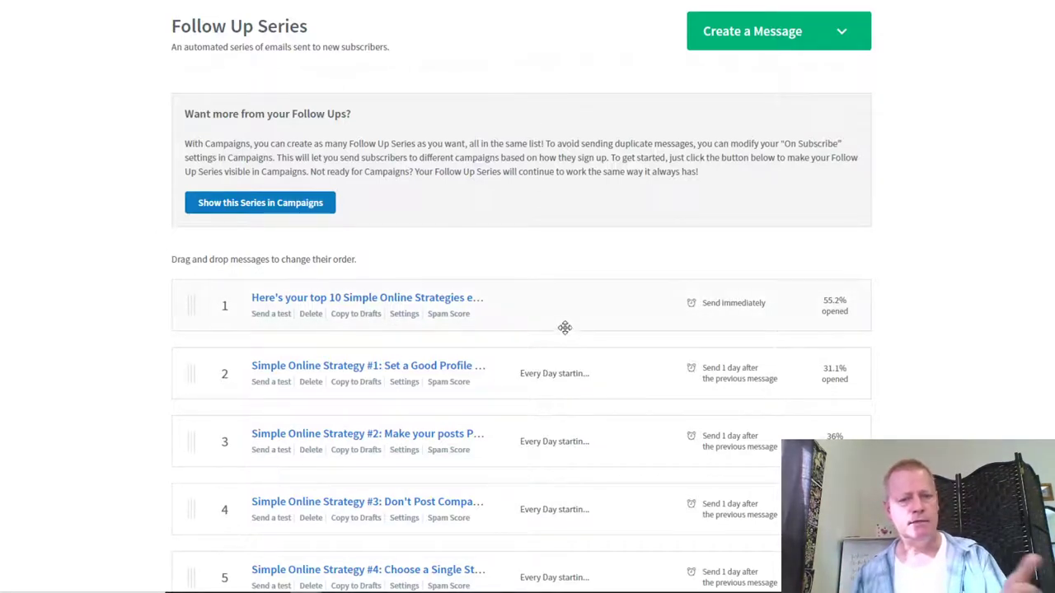
scroll(561, 323, "down", 3)
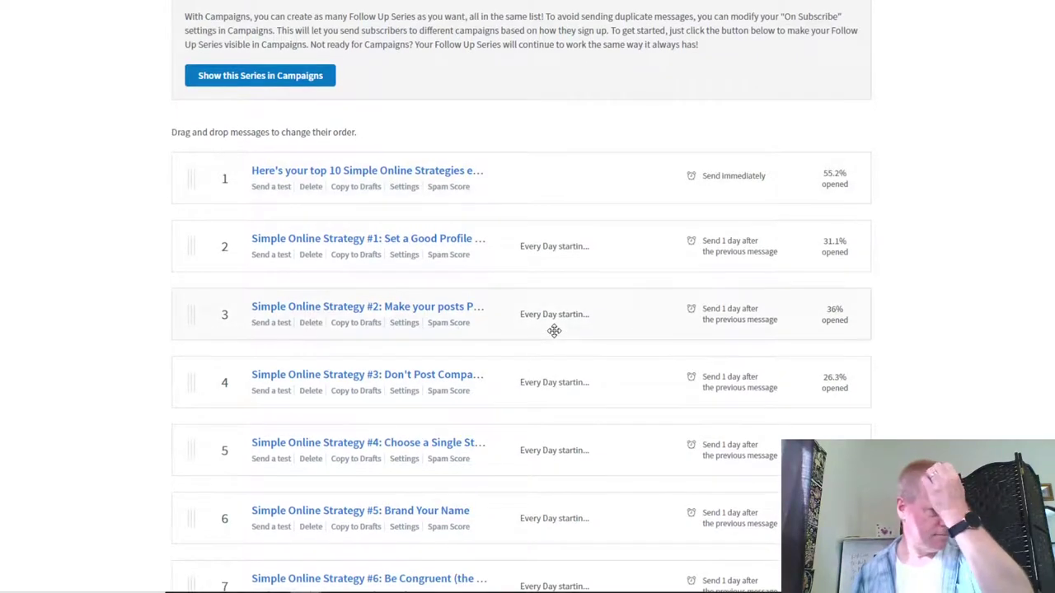
scroll(502, 304, "down", 3)
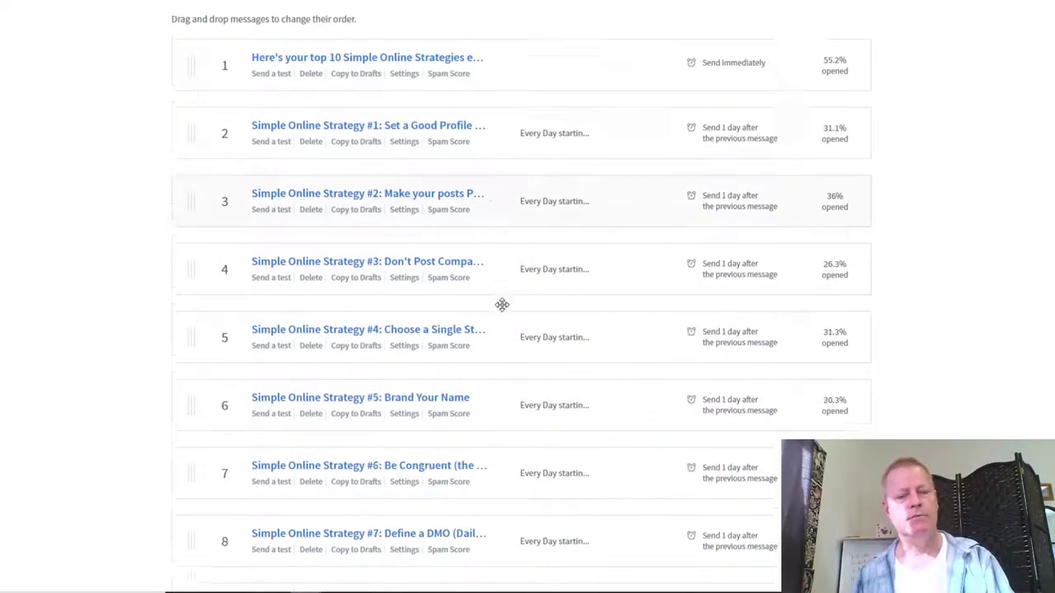
scroll(516, 379, "down", 2)
scroll(520, 346, "up", 5)
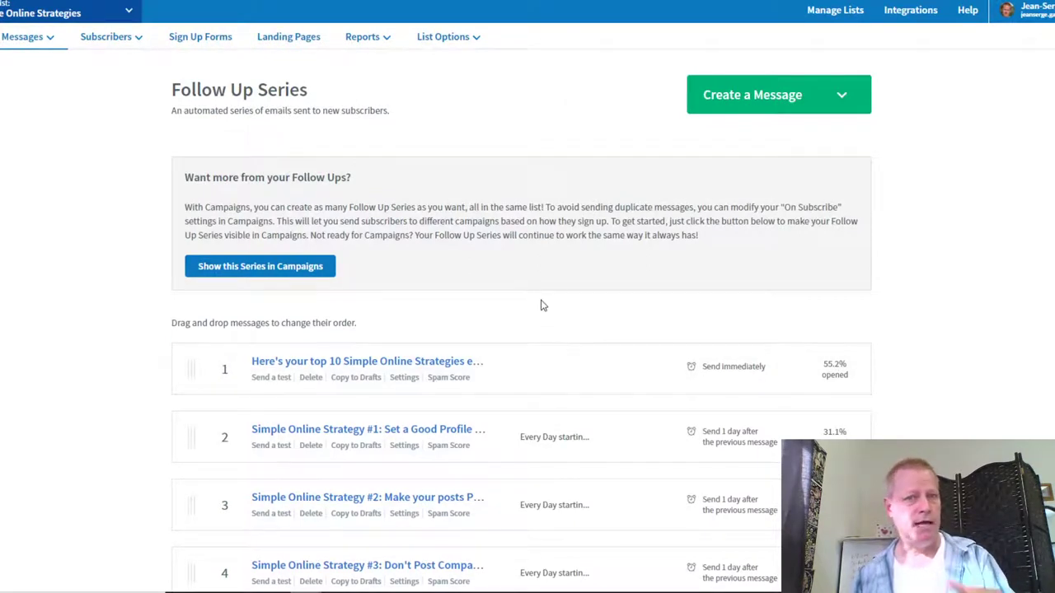
scroll(549, 341, "down", 5)
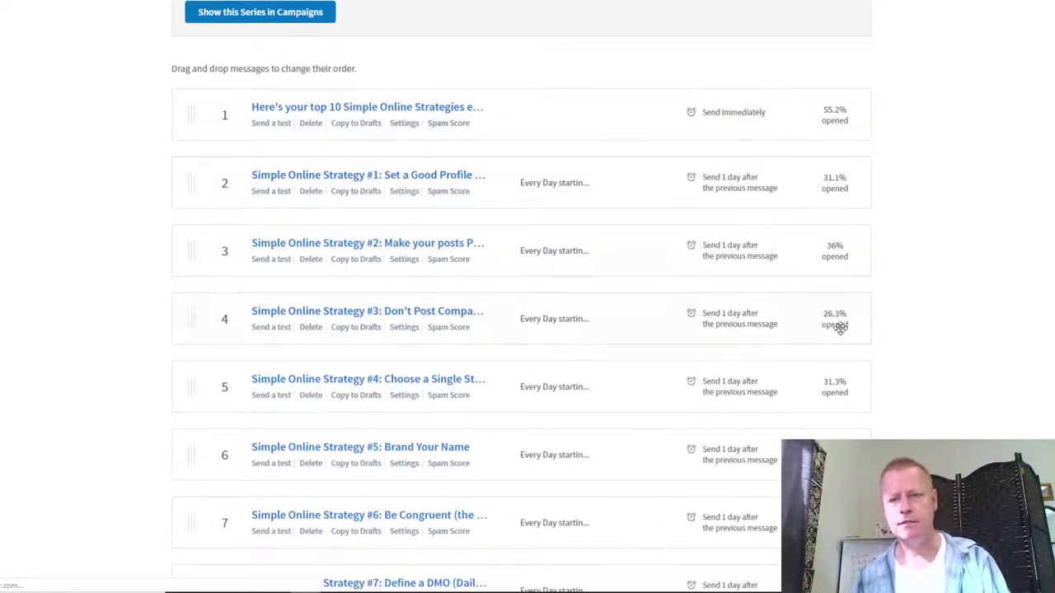
View the message "Simple Online Strategy #1: Set a Good Profile Picture" and read its links, body text and video grid
left_click(837, 198)
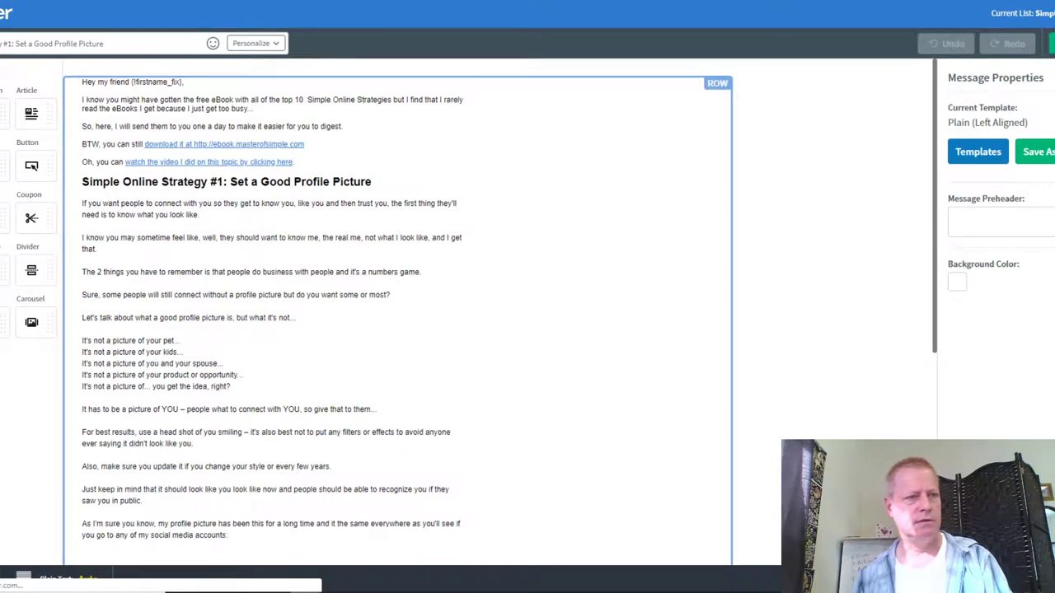
scroll(289, 299, "down", 3)
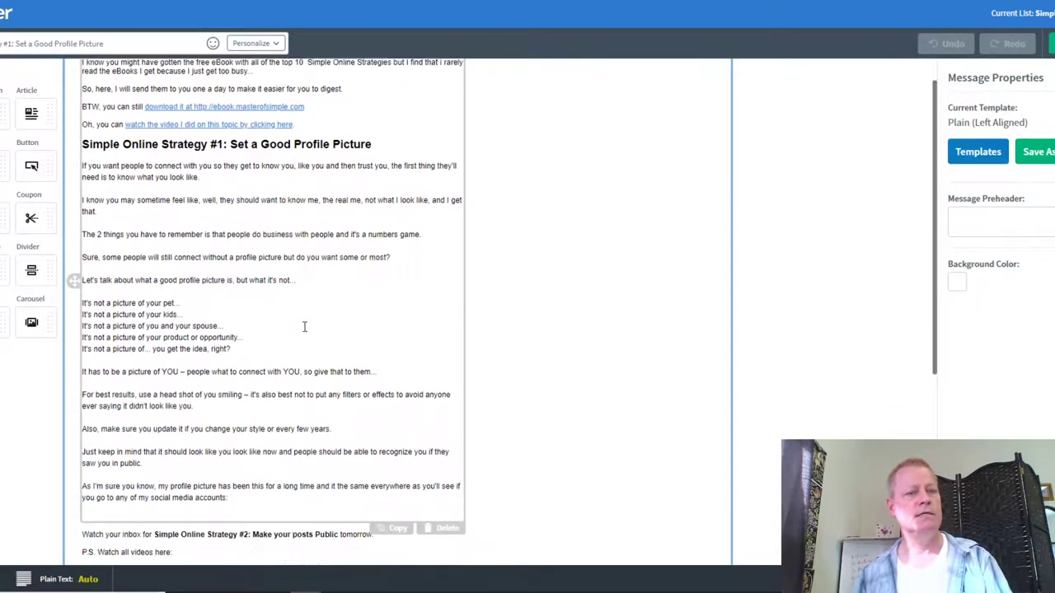
scroll(289, 299, "down", 1)
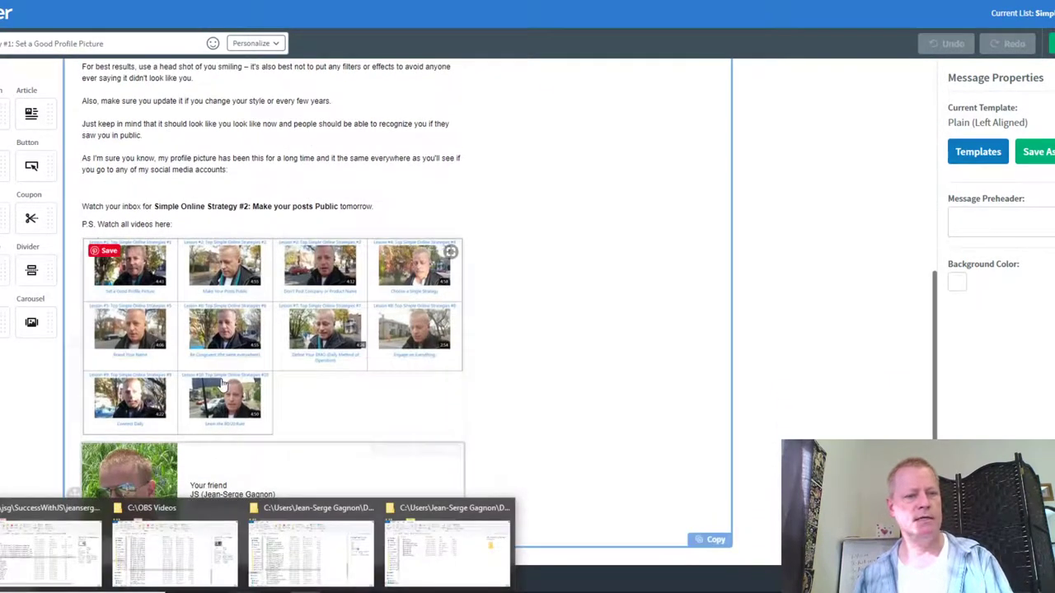
scroll(238, 340, "up", 3)
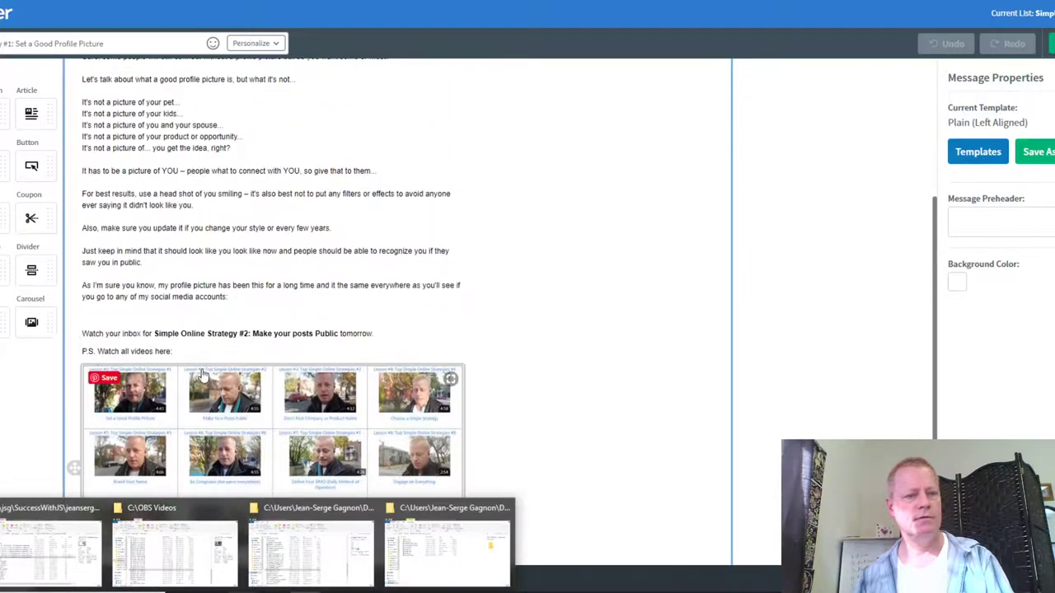
scroll(245, 321, "up", 5)
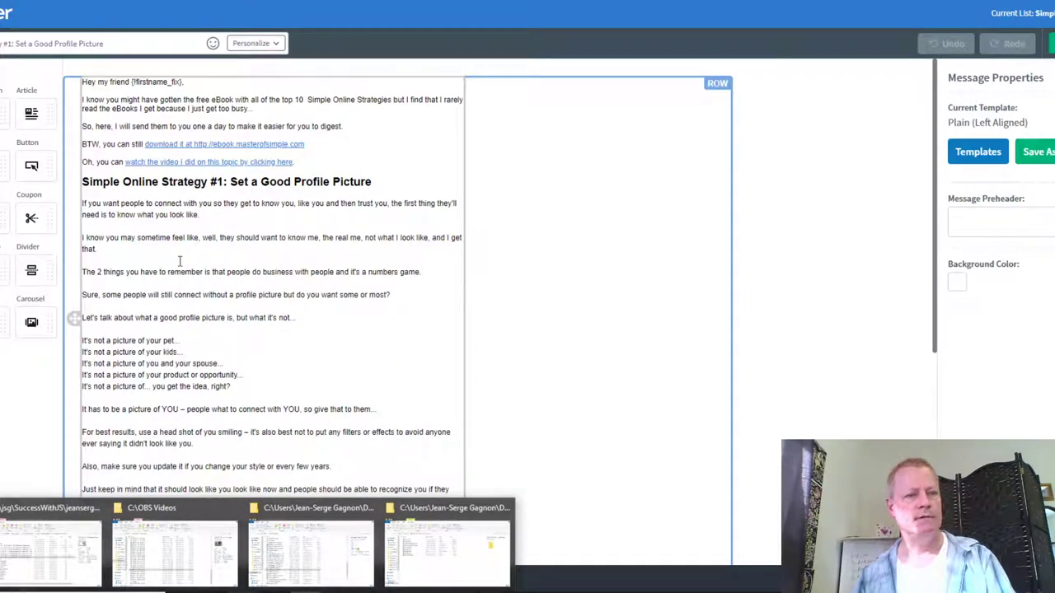
left_click_drag(363, 179, 206, 351)
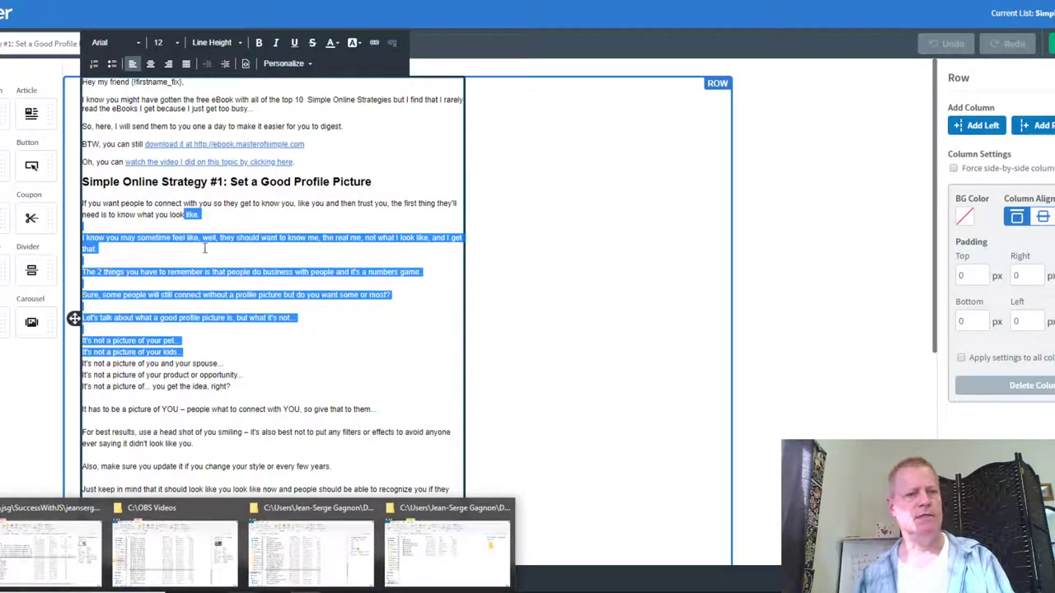
left_click(341, 207)
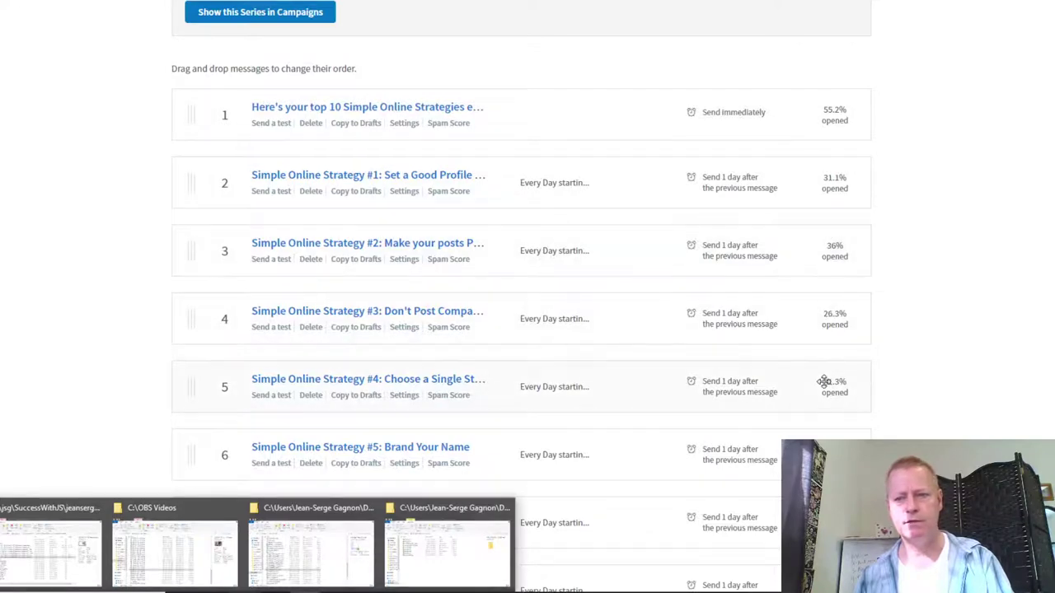
Compare the open rates of the follow up messages through to "I'm so EXCITED for YOU!"
scroll(824, 379, "down", 2)
scroll(824, 401, "down", 3)
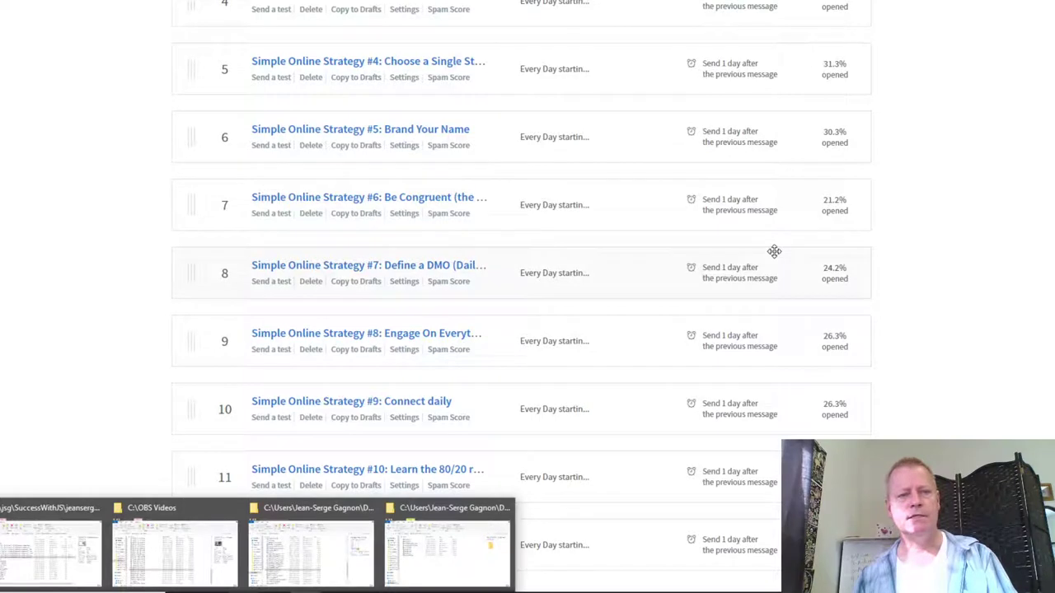
scroll(774, 251, "down", 3)
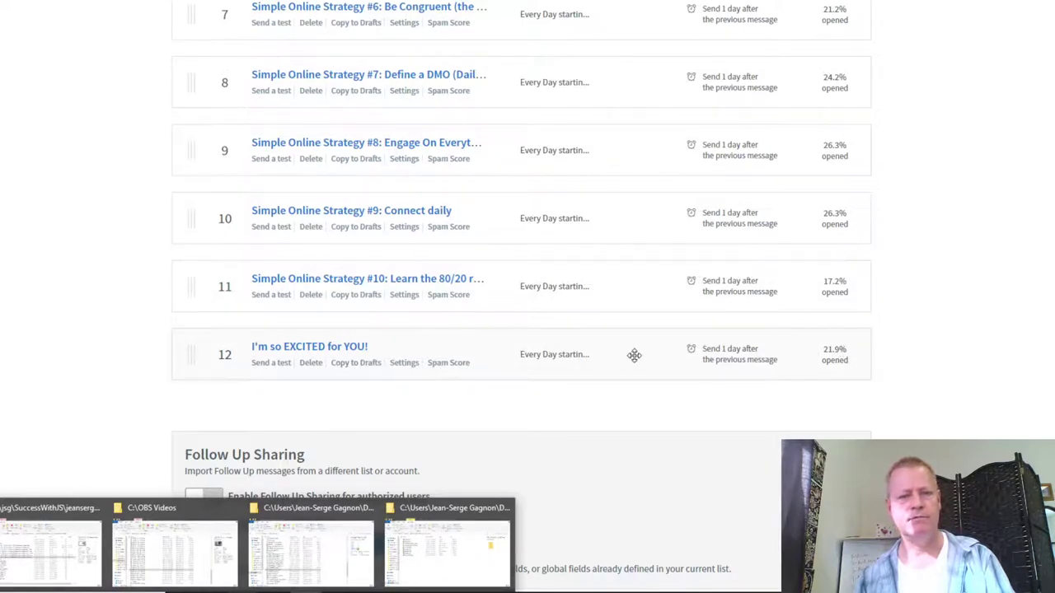
scroll(631, 354, "up", 12)
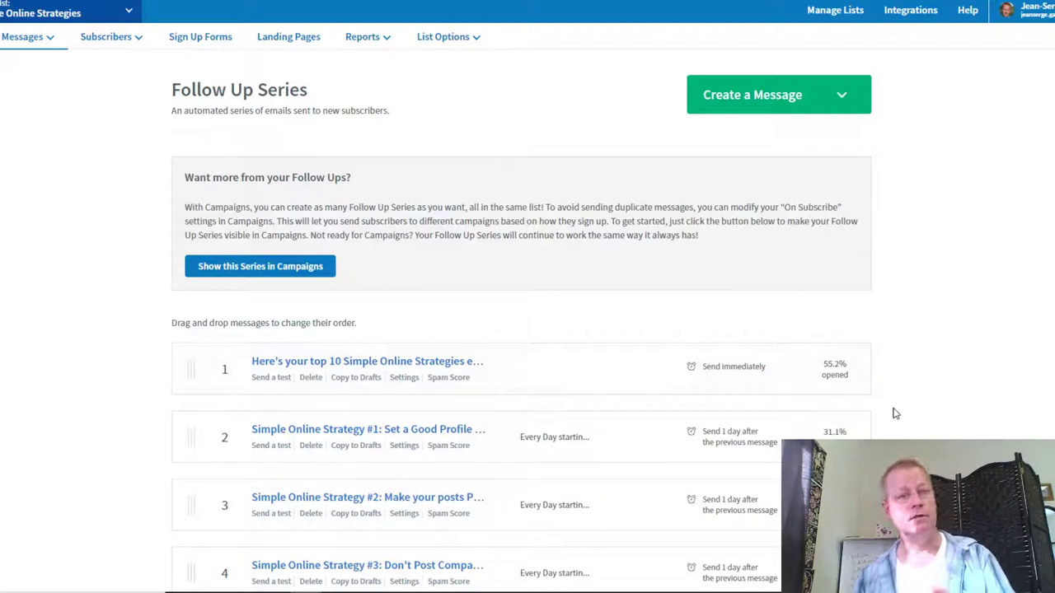
scroll(899, 404, "down", 3)
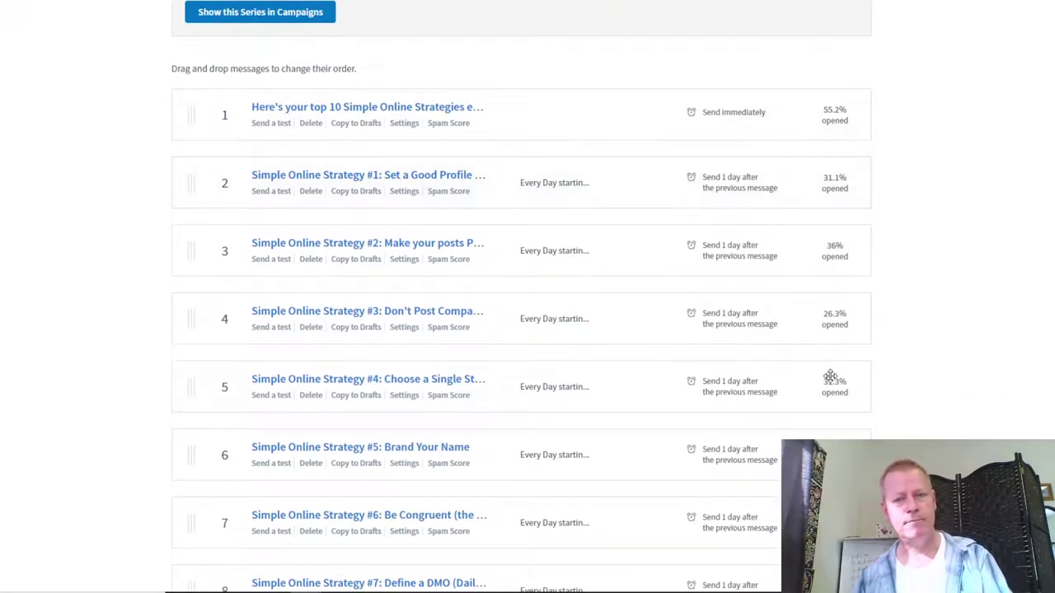
scroll(96, 219, "up", 3)
Open the list's sent broadcasts and examine the statistics of the most recent ones
left_click(99, 41)
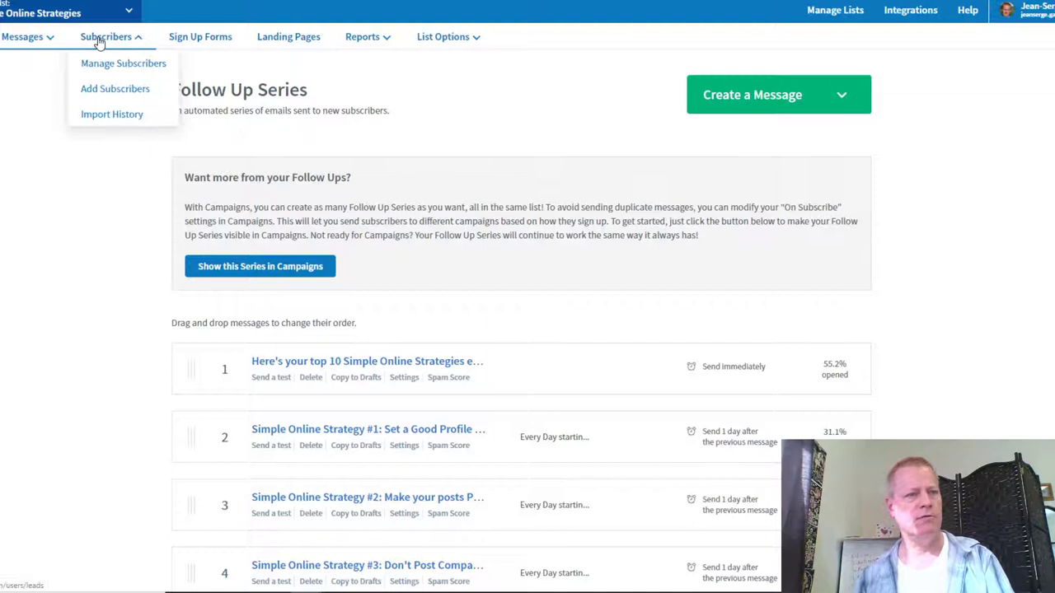
left_click(44, 46)
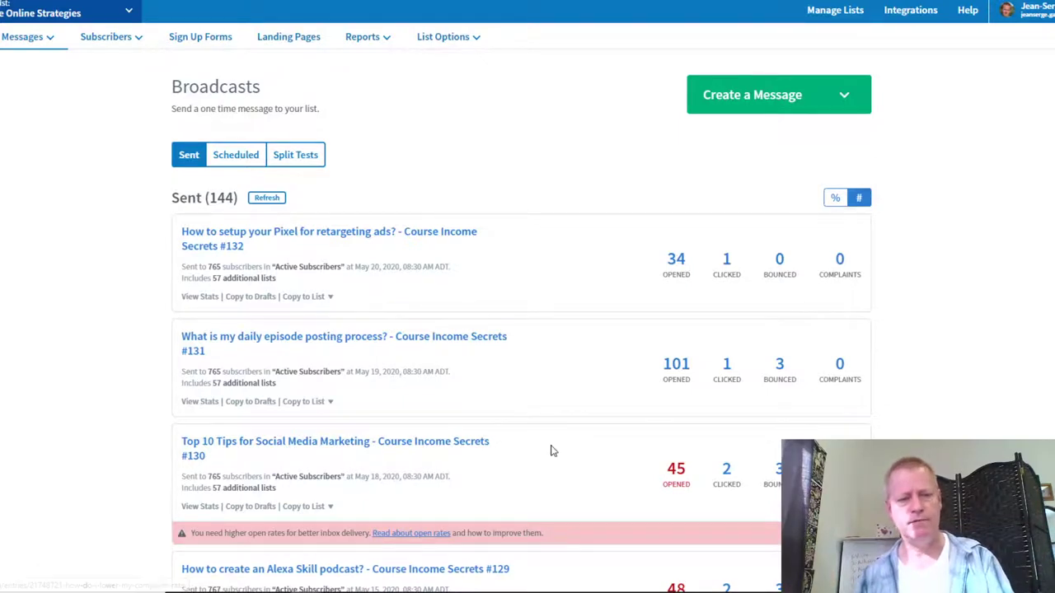
scroll(549, 447, "down", 5)
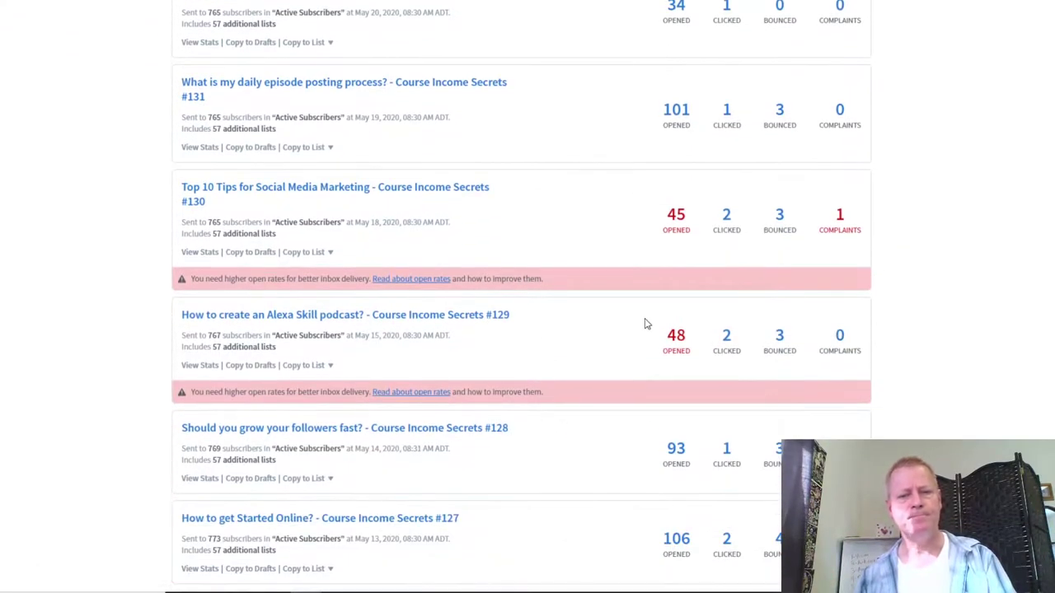
scroll(646, 324, "up", 5)
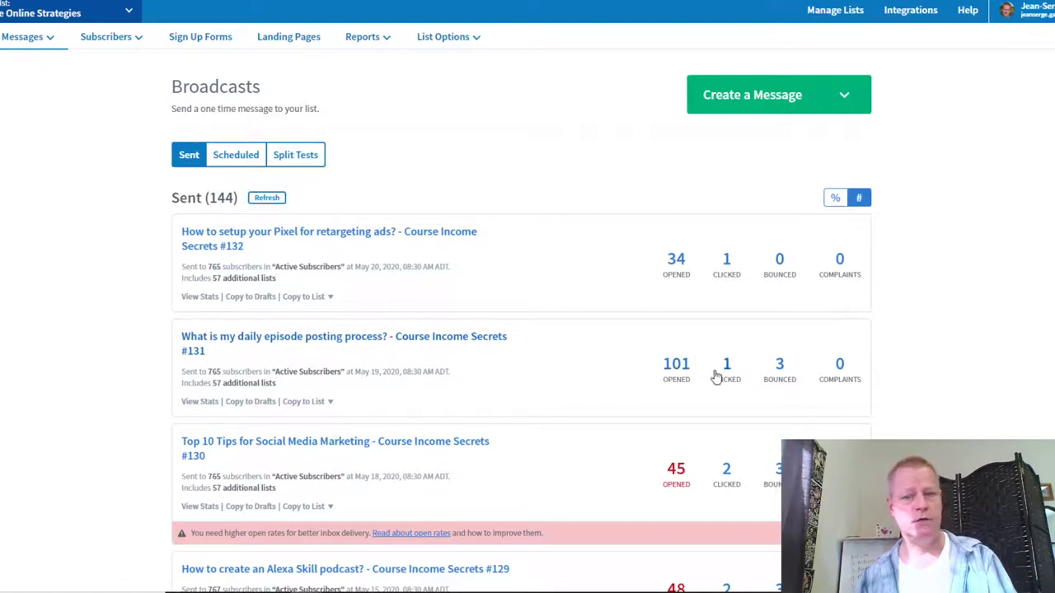
Compare the opened and clicked figures of older sent broadcasts, and display the broadcast statistics as percentages
scroll(680, 459, "down", 2)
scroll(684, 412, "down", 2)
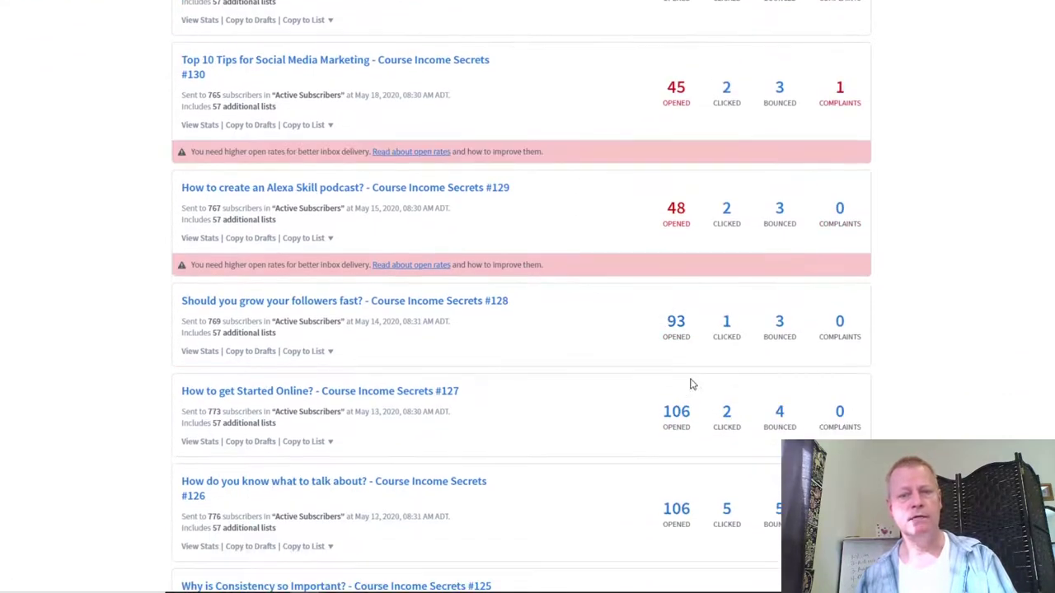
scroll(677, 502, "down", 2)
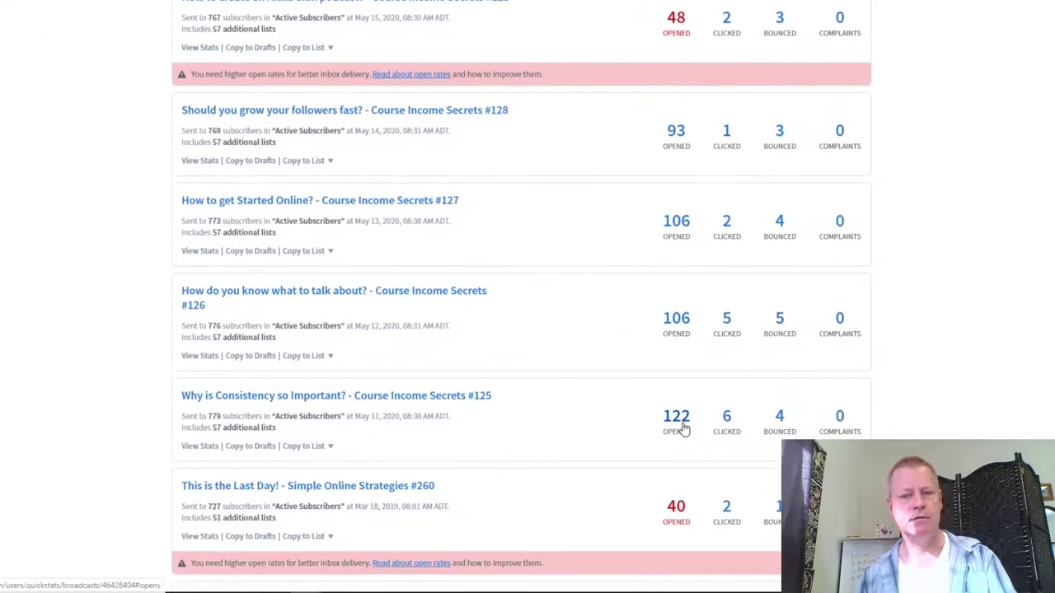
scroll(674, 424, "down", 2)
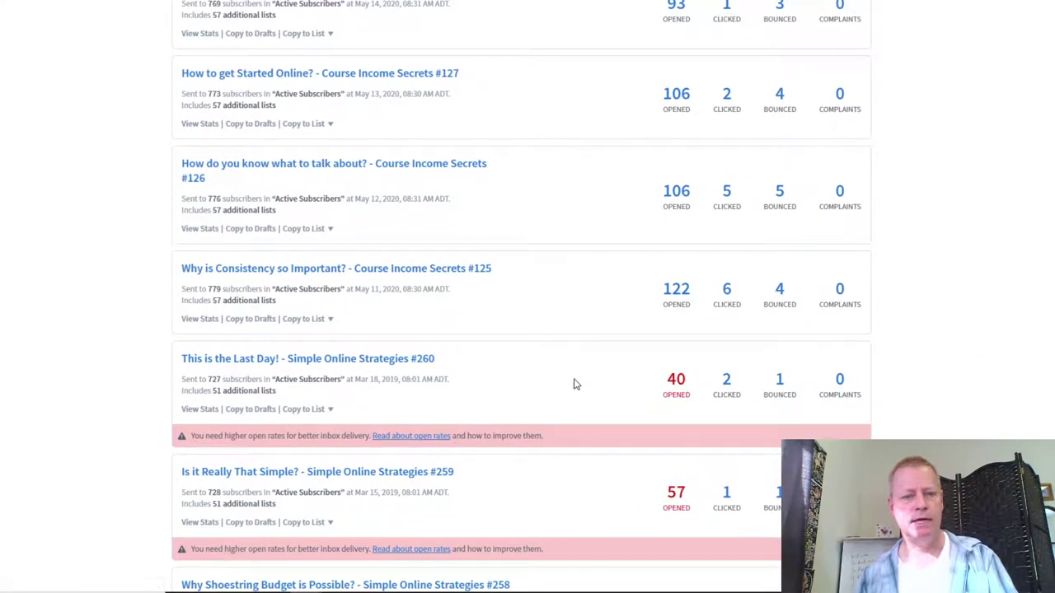
scroll(599, 365, "up", 8)
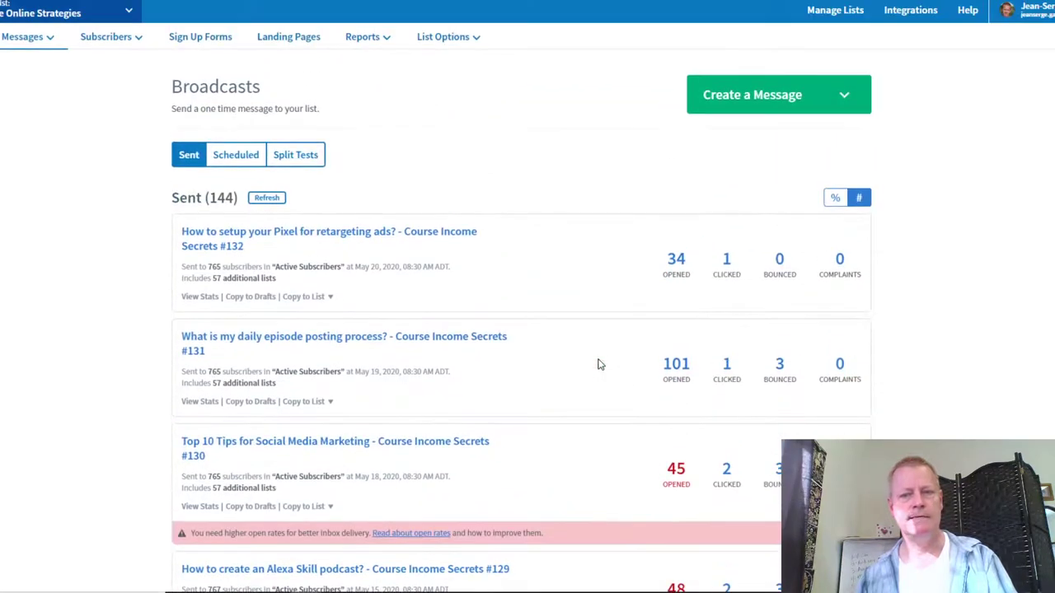
left_click(834, 198)
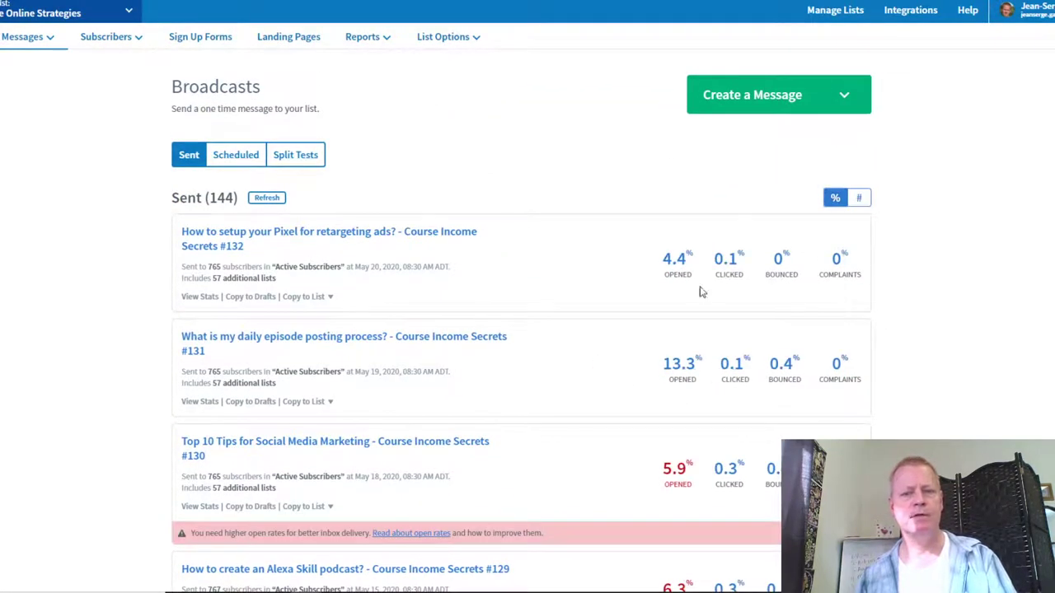
Compare the opened, clicked and complaint percentages of the recent sent broadcasts, from Course Income Secrets #132 back to #125
scroll(864, 355, "down", 2)
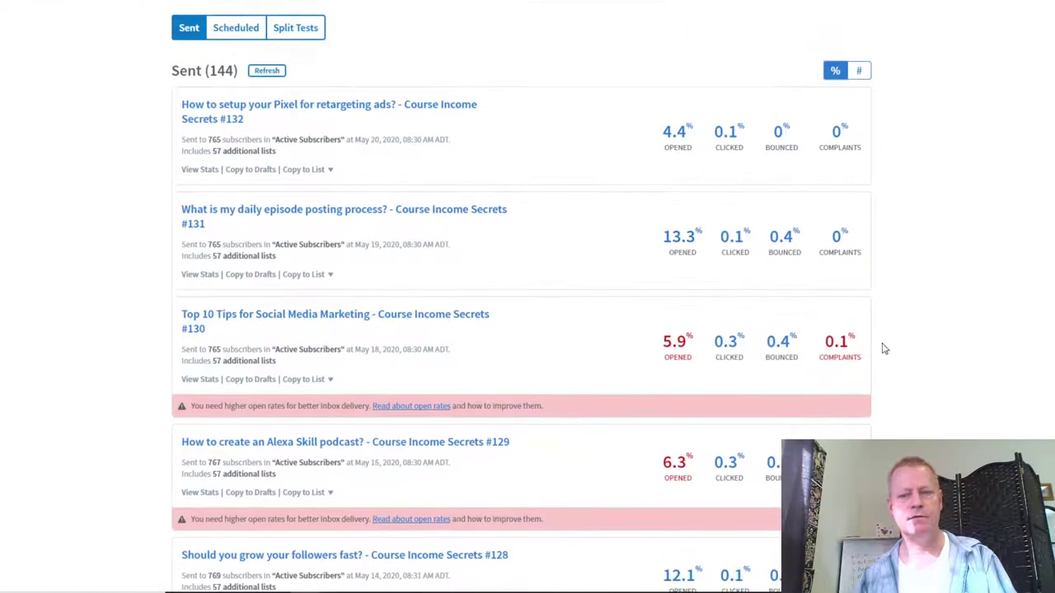
scroll(659, 405, "down", 5)
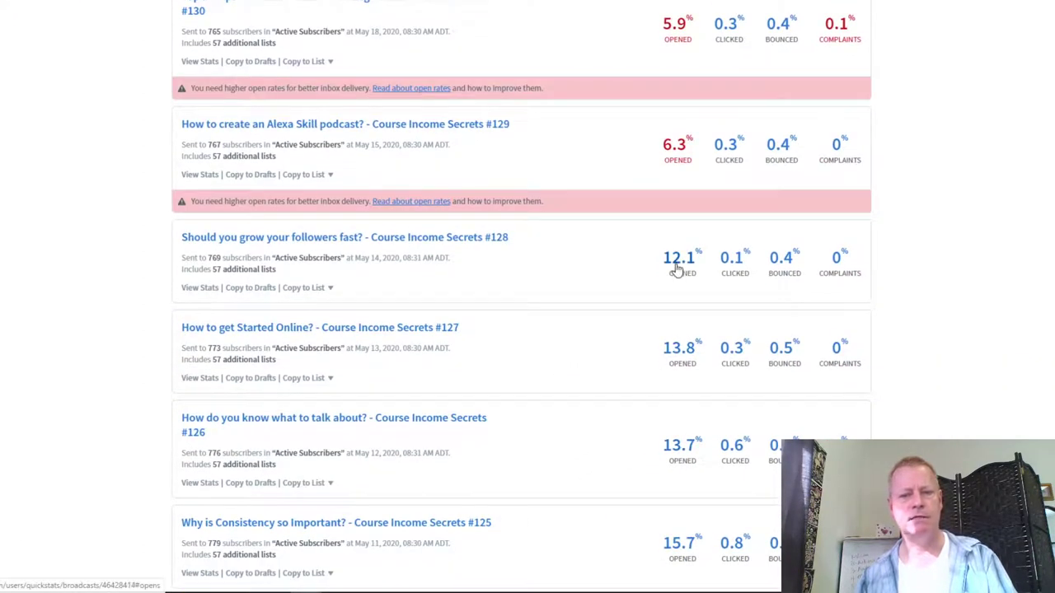
scroll(671, 346, "up", 5)
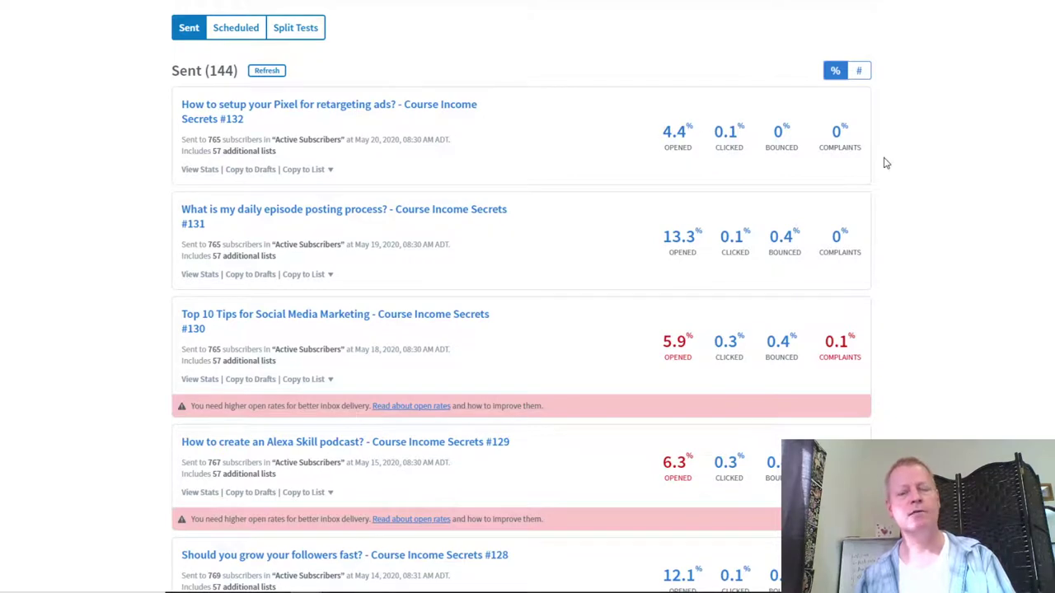
scroll(837, 157, "up", 2)
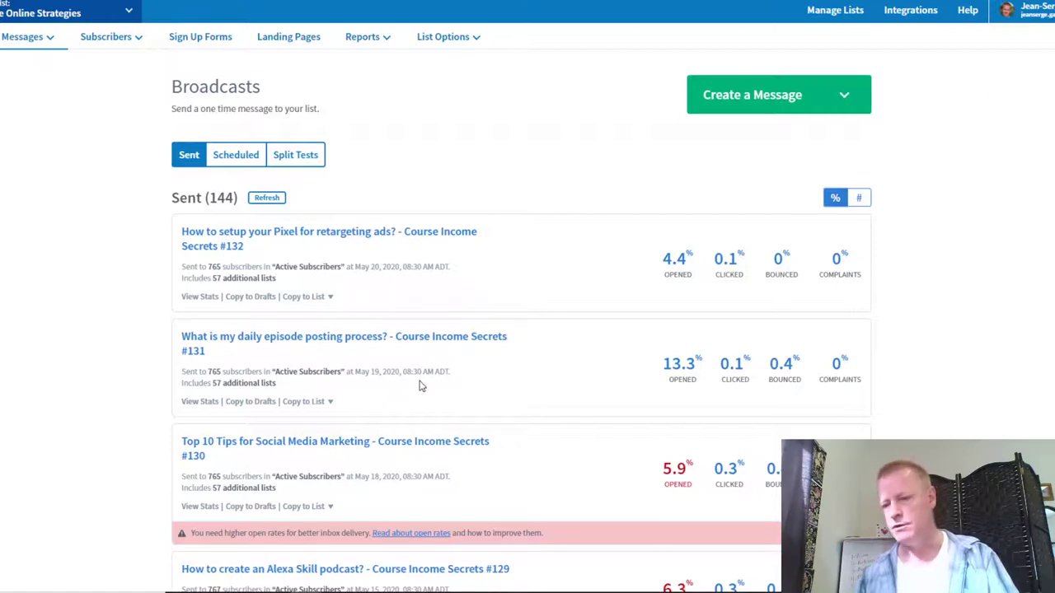
scroll(527, 338, "down", 4)
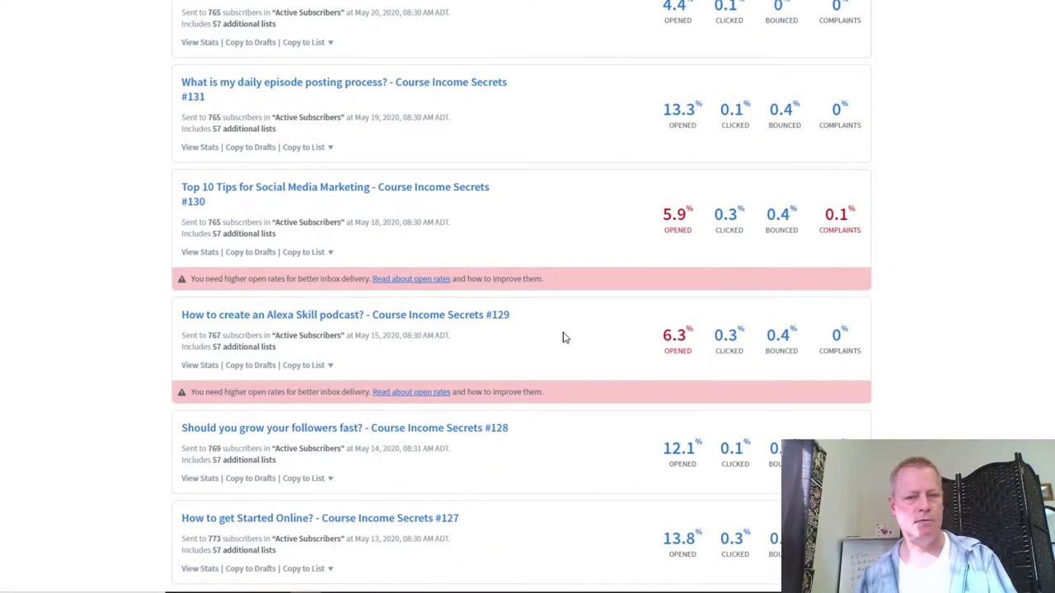
scroll(563, 338, "up", 4)
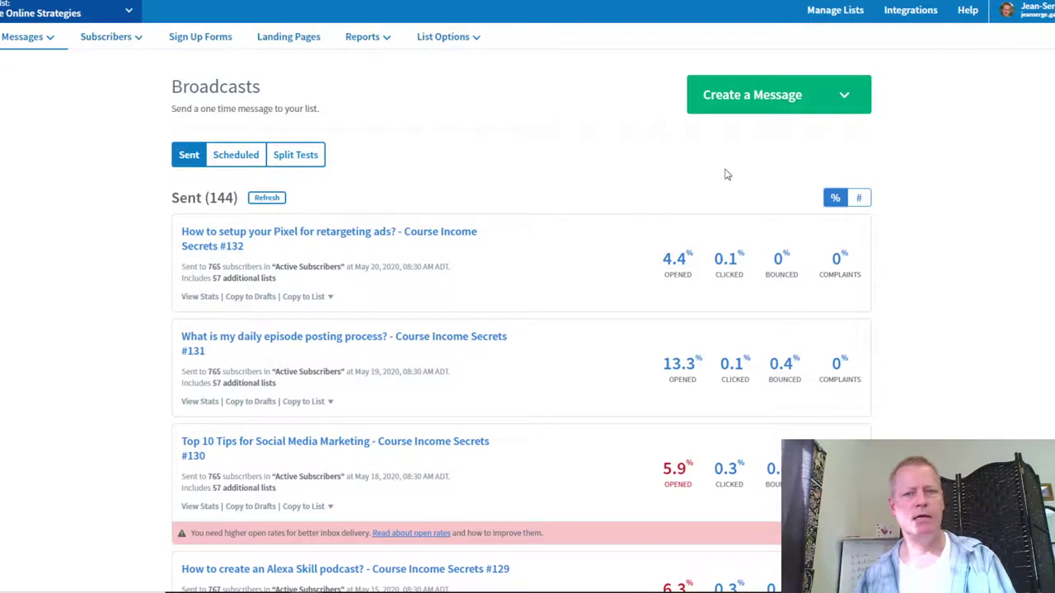
Open the Soap Opera Sequence campaign and add a Send Message action after its wait
left_click(41, 38)
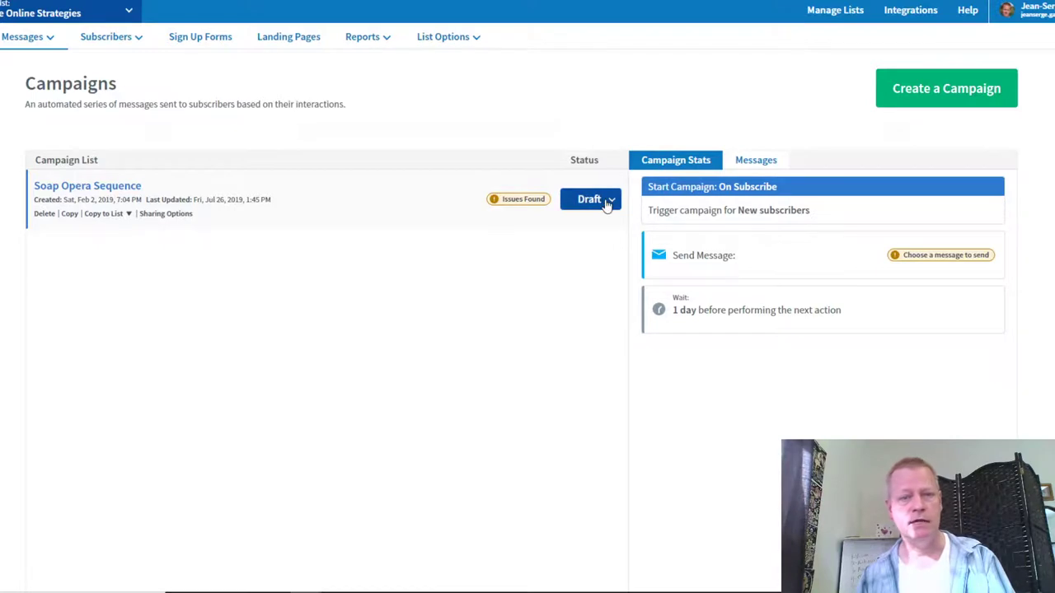
left_click(106, 188)
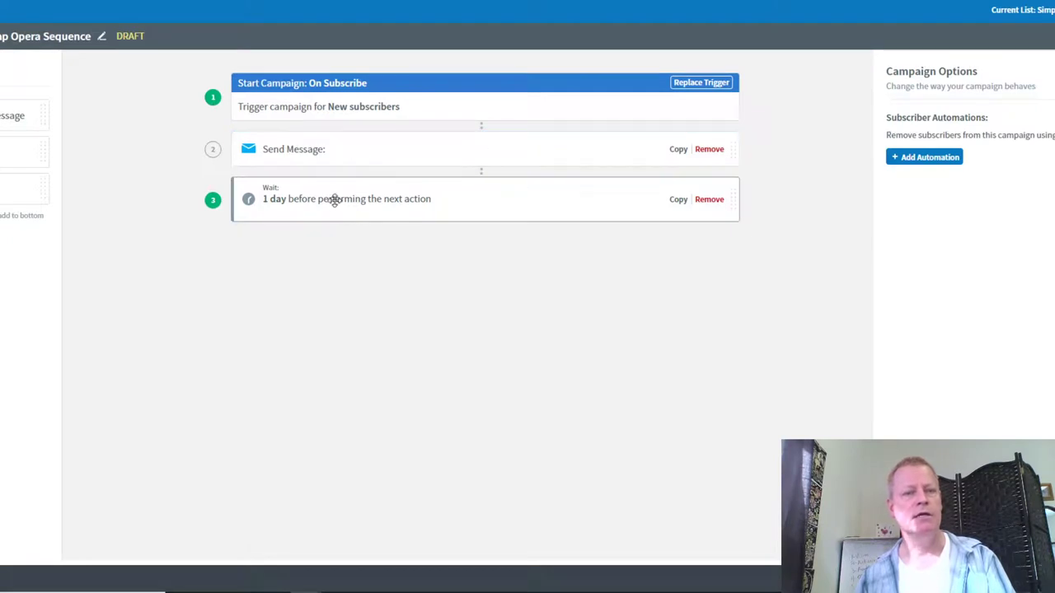
left_click_drag(24, 115, 338, 243)
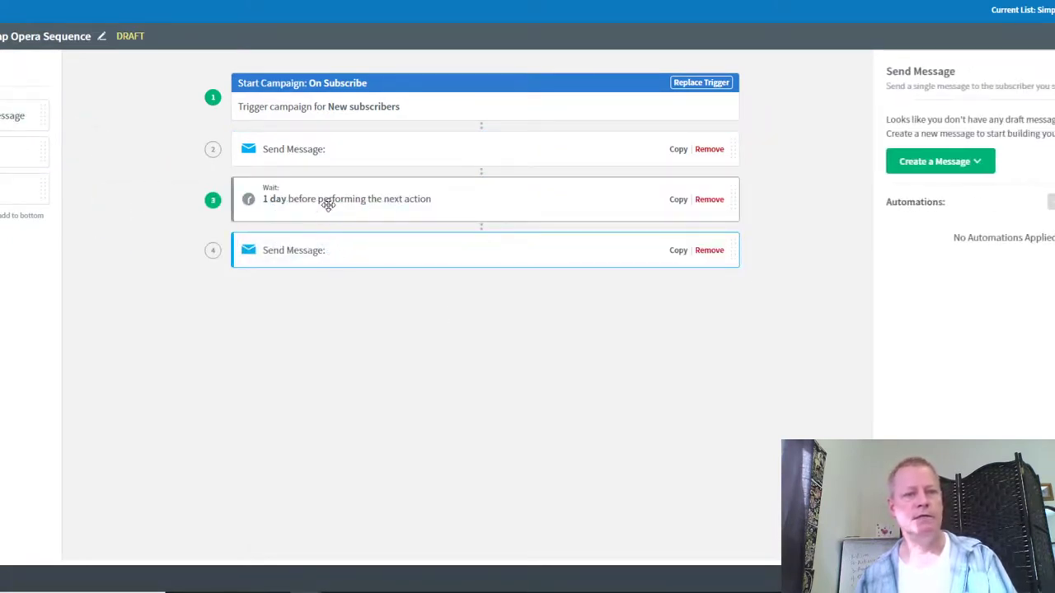
Set the campaign's wait to 5 hours and try adding another action below the last Send Message
left_click(396, 209)
left_click(1042, 147)
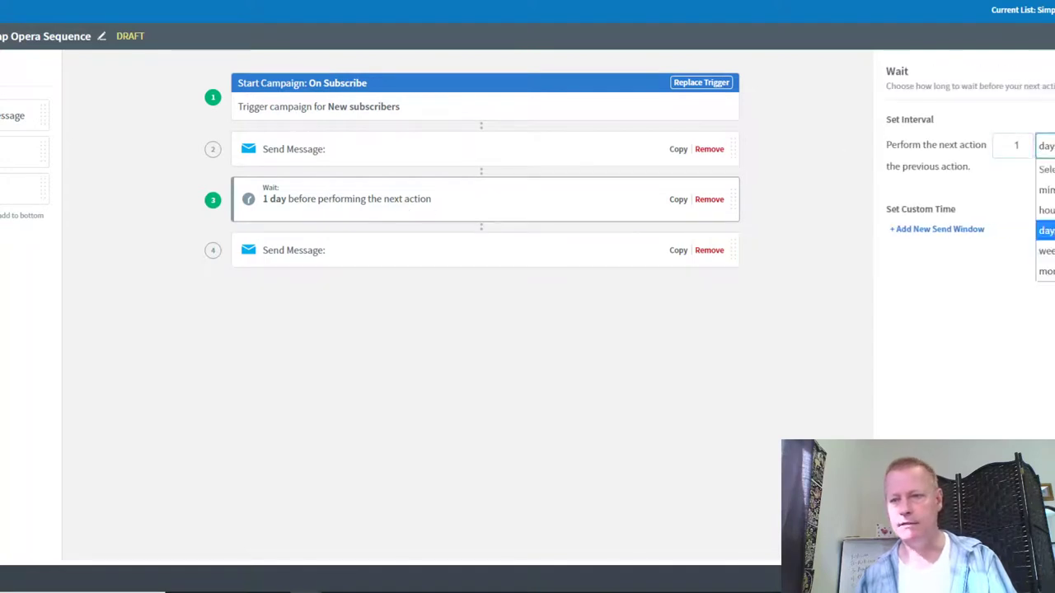
left_click(1045, 210)
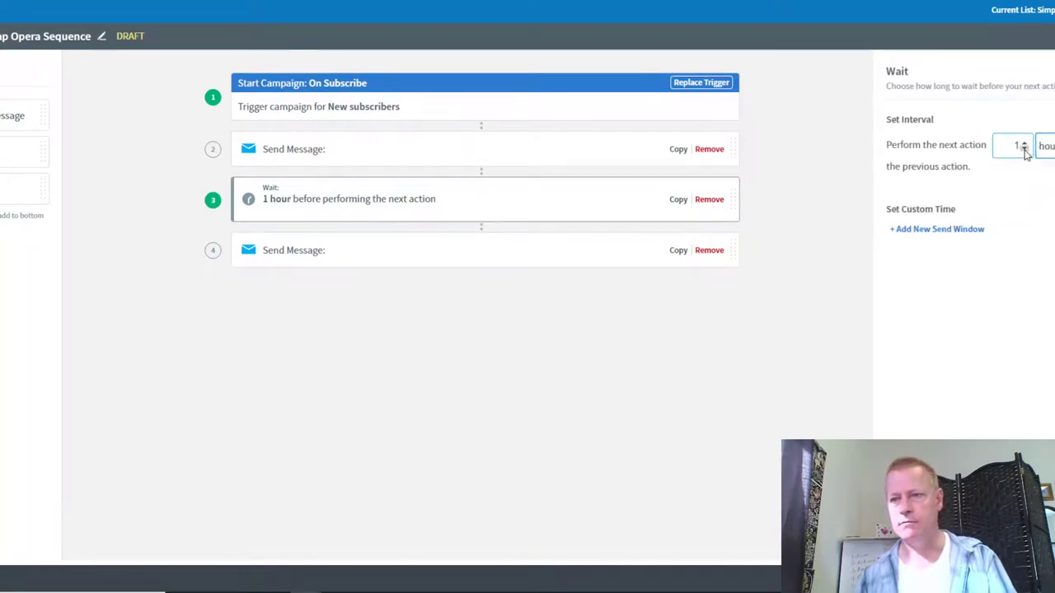
left_click(1023, 142)
left_click(1022, 142)
left_click(1022, 141)
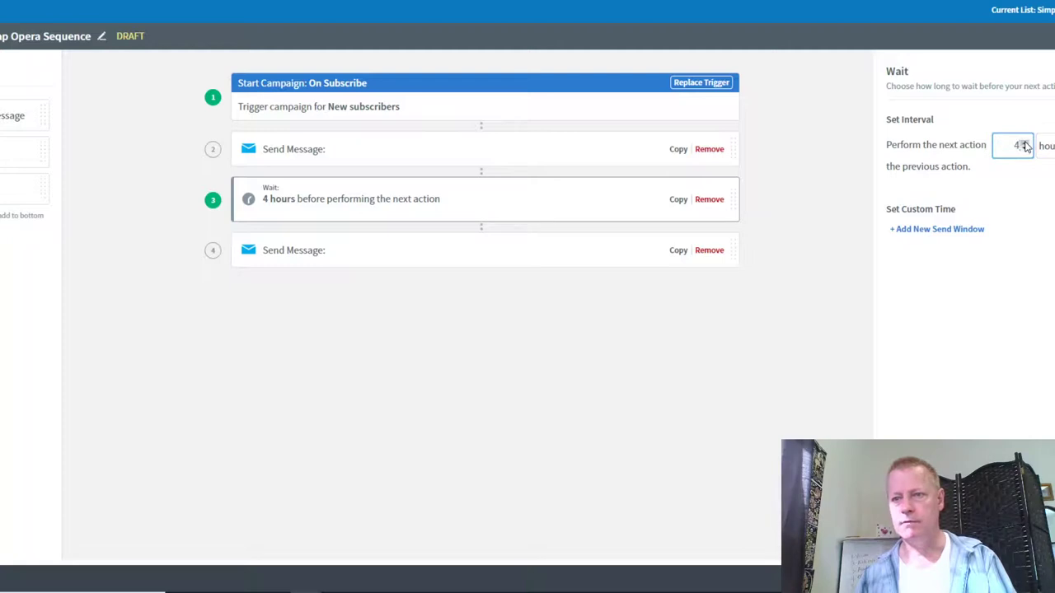
left_click(97, 330)
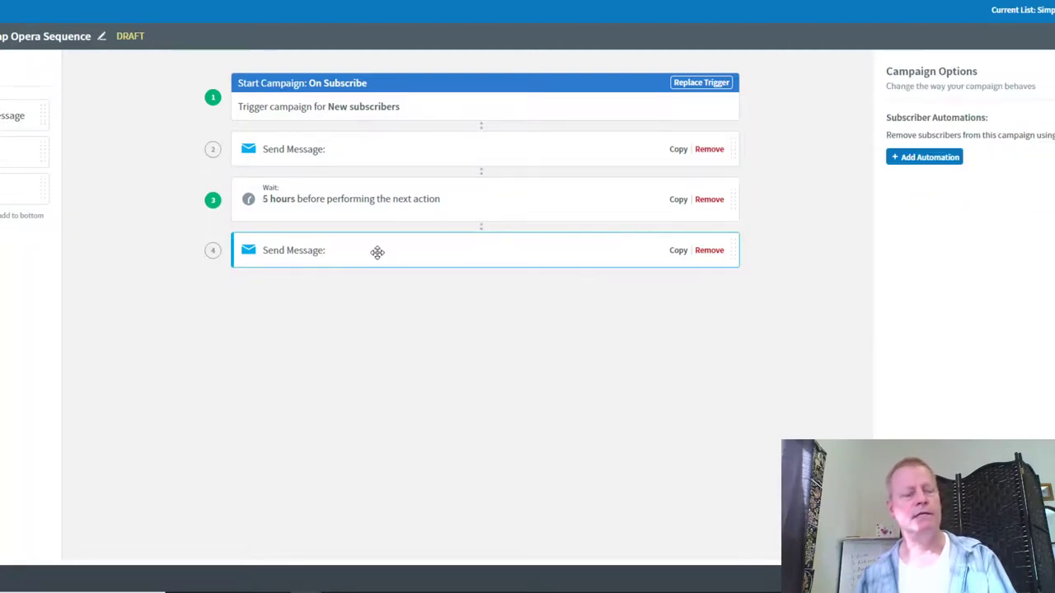
left_click_drag(24, 189, 355, 303)
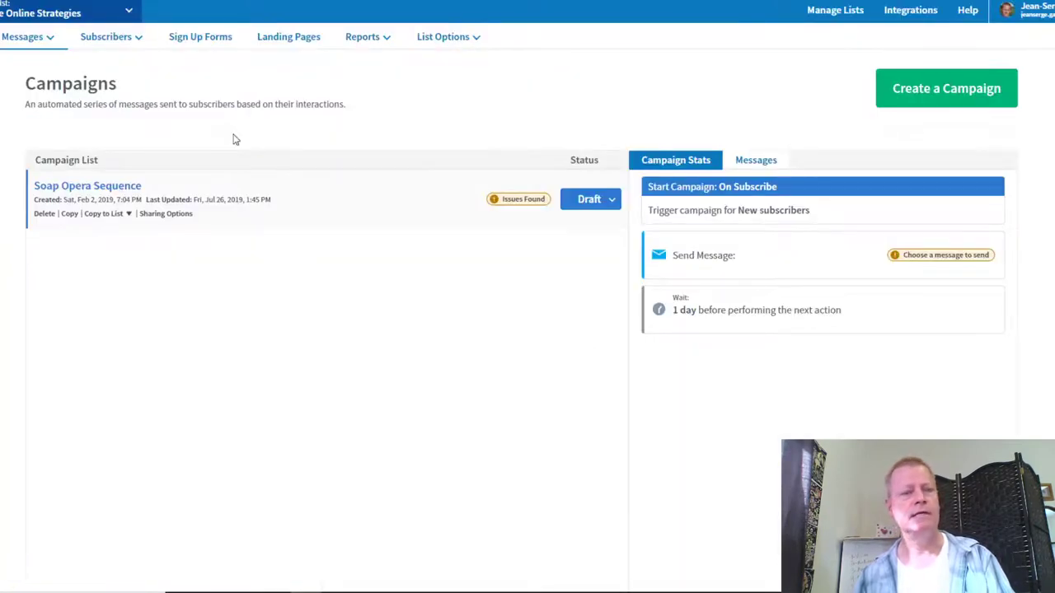
Open the list's sign up forms and view the design of the free eBook form down to its footer
left_click(214, 45)
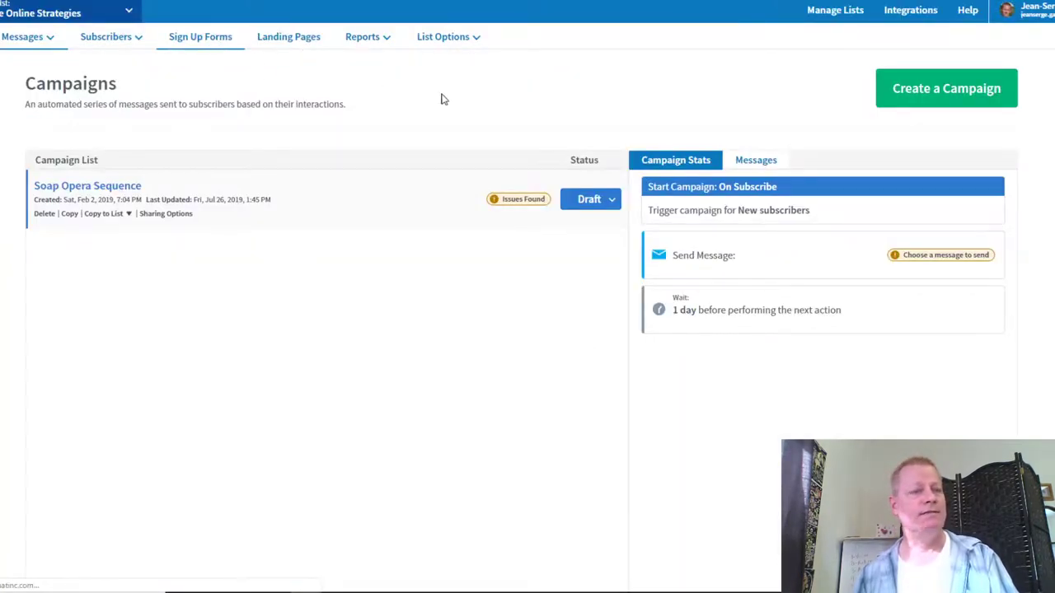
left_click(321, 400)
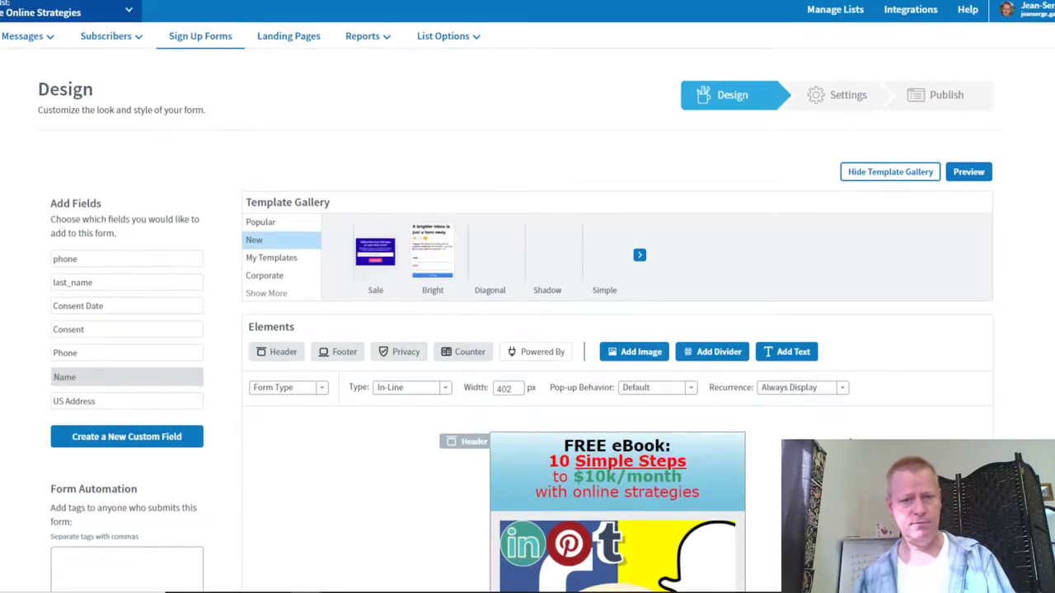
scroll(551, 323, "down", 3)
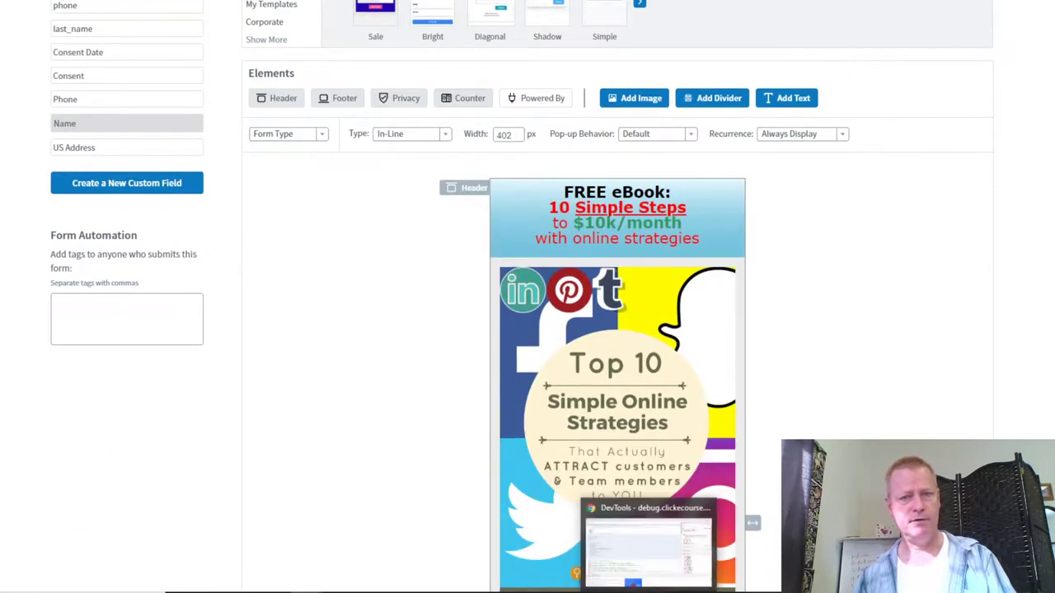
scroll(765, 511, "down", 3)
scroll(702, 500, "down", 3)
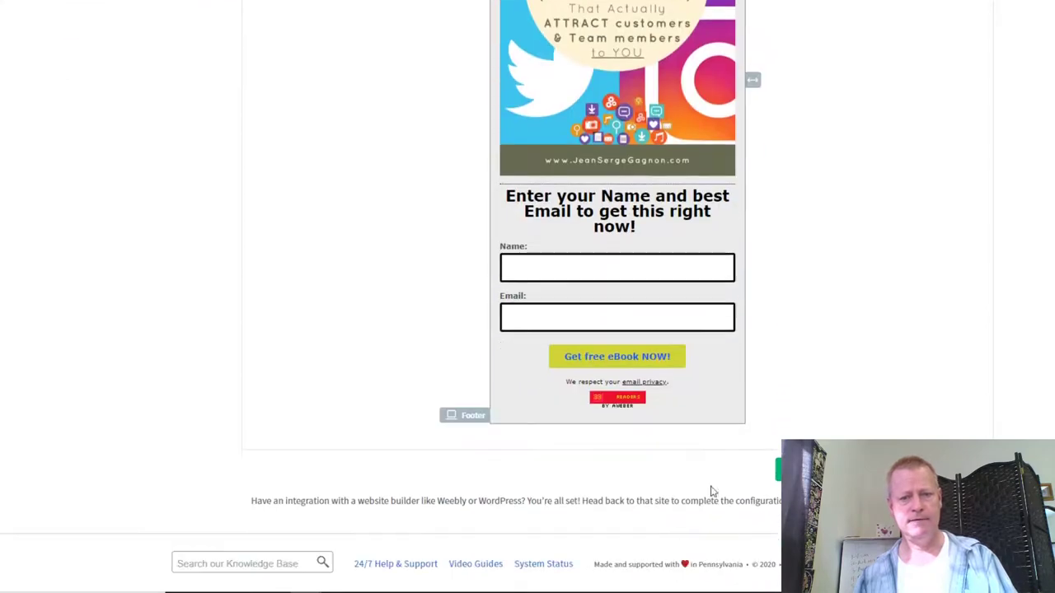
Examine the form's header text, eBook cover image, and name and email fields
scroll(631, 280, "up", 3)
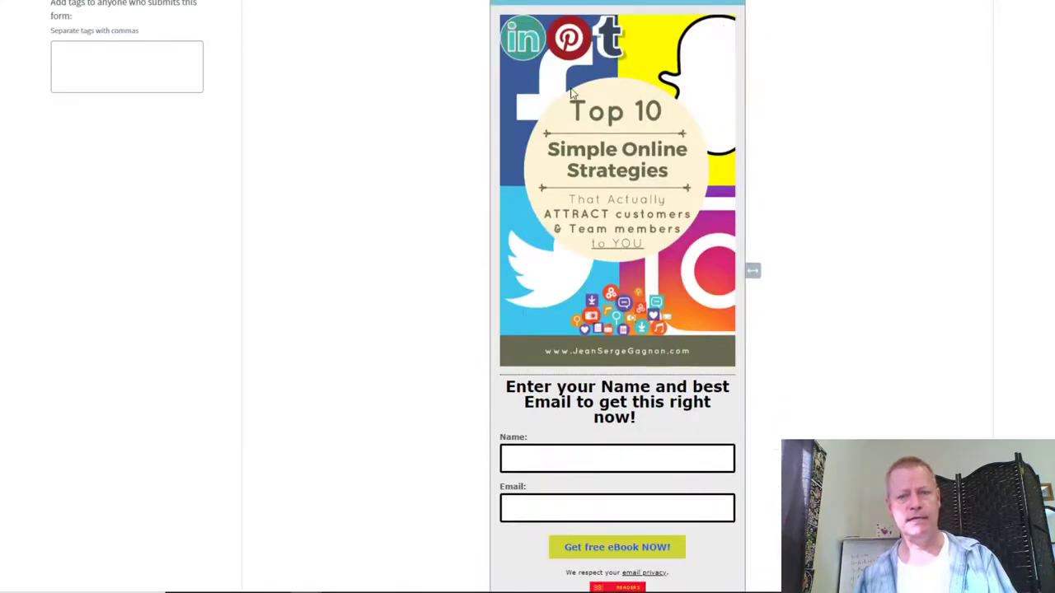
scroll(610, 229, "up", 4)
scroll(606, 228, "up", 1)
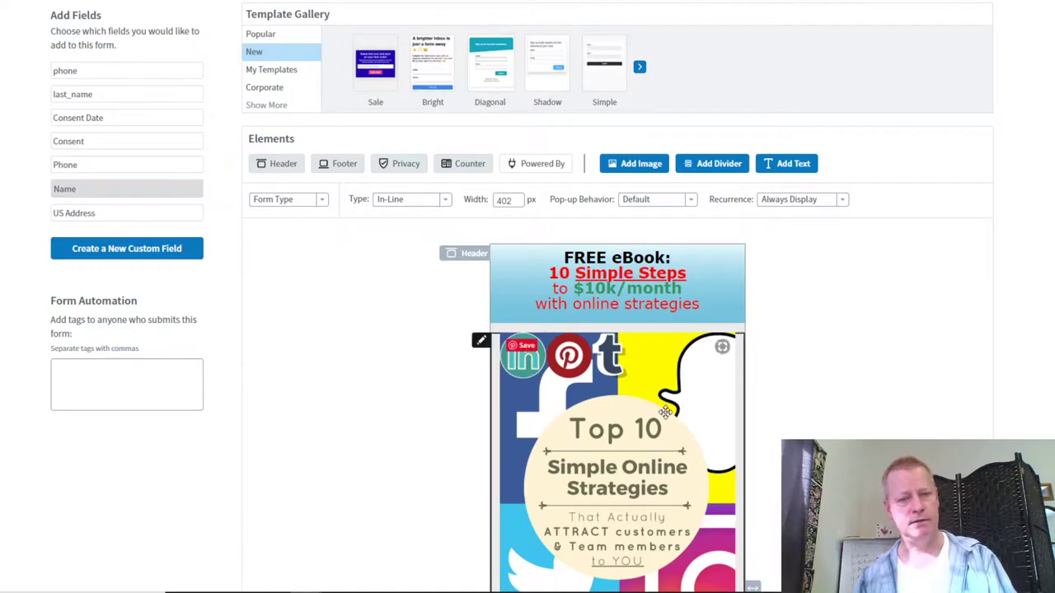
scroll(437, 280, "down", 3)
scroll(605, 536, "down", 2)
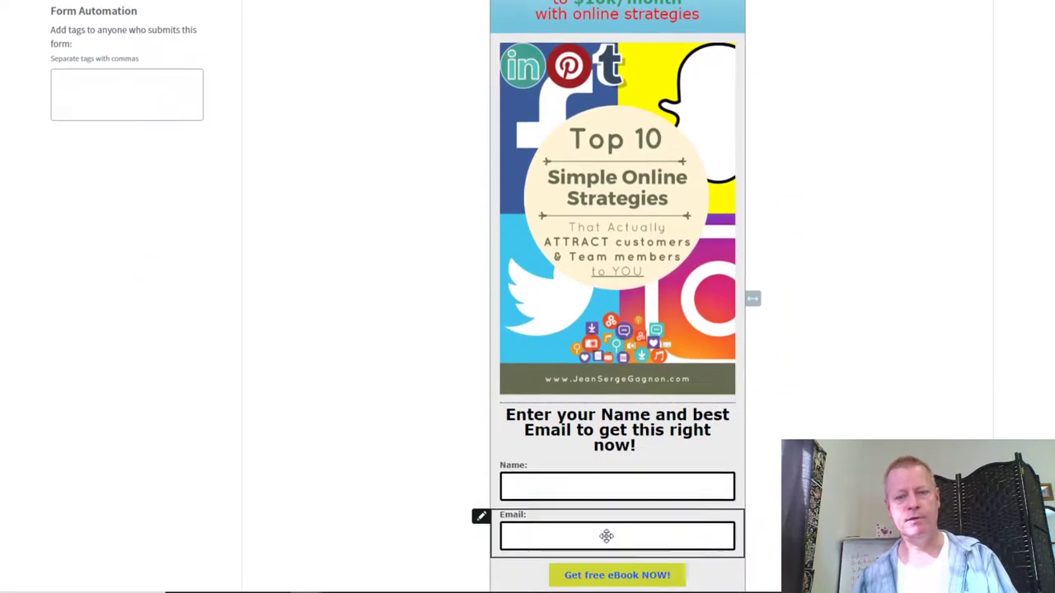
scroll(404, 478, "up", 8)
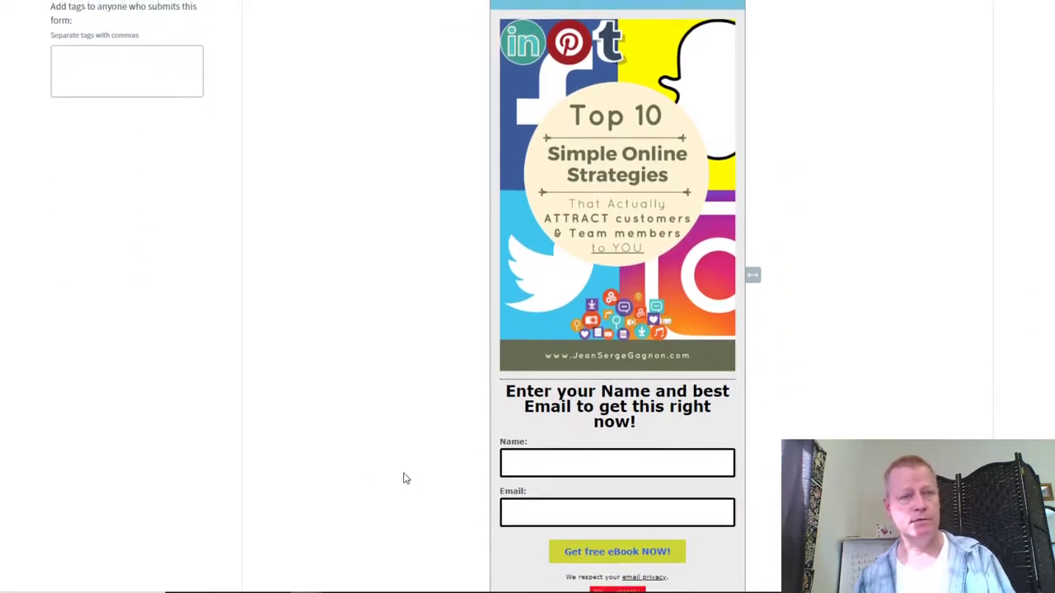
Open the list's landing pages and dismiss the welcome message
left_click(270, 38)
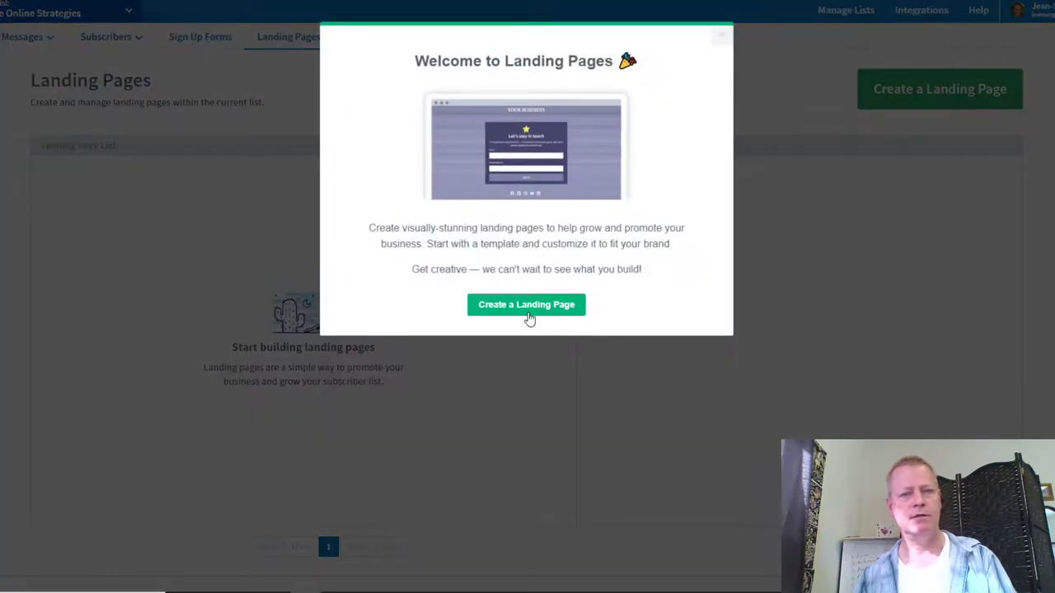
left_click(722, 35)
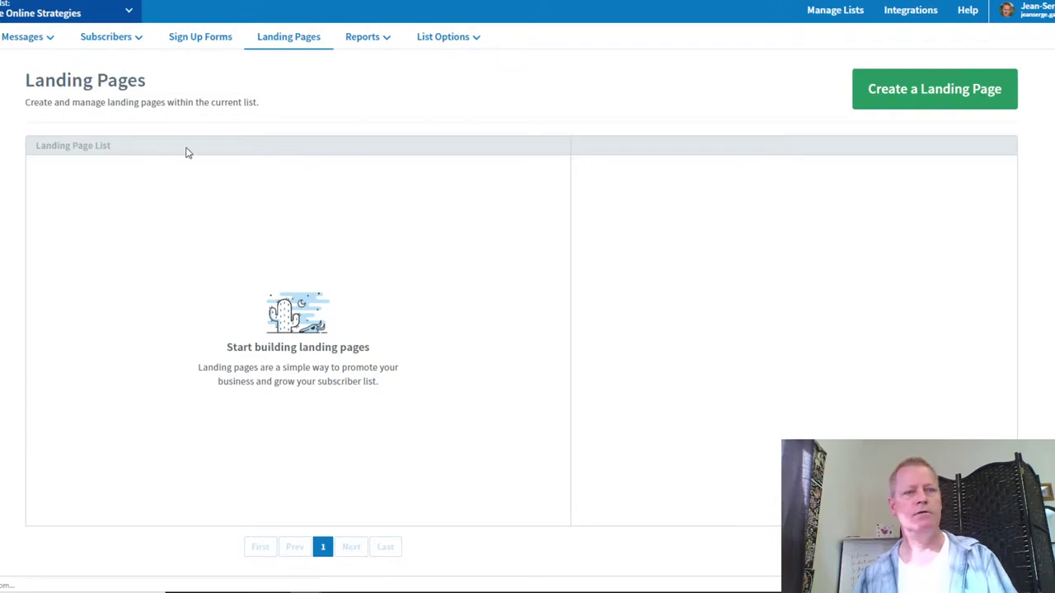
Open the account dashboard and review its scheduled and sent broadcasts
key("alt+Left")
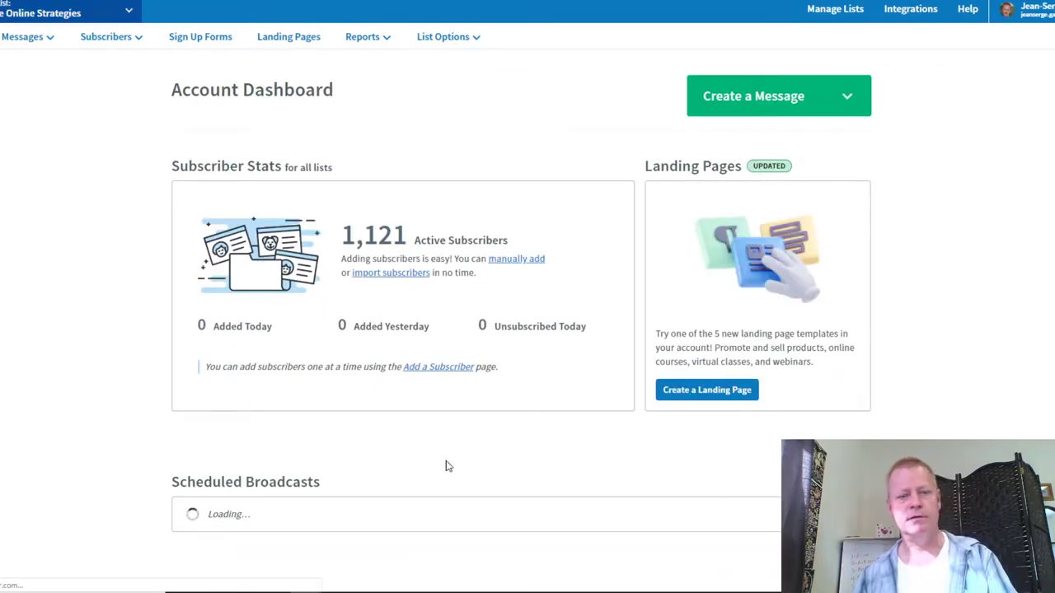
scroll(505, 497, "down", 5)
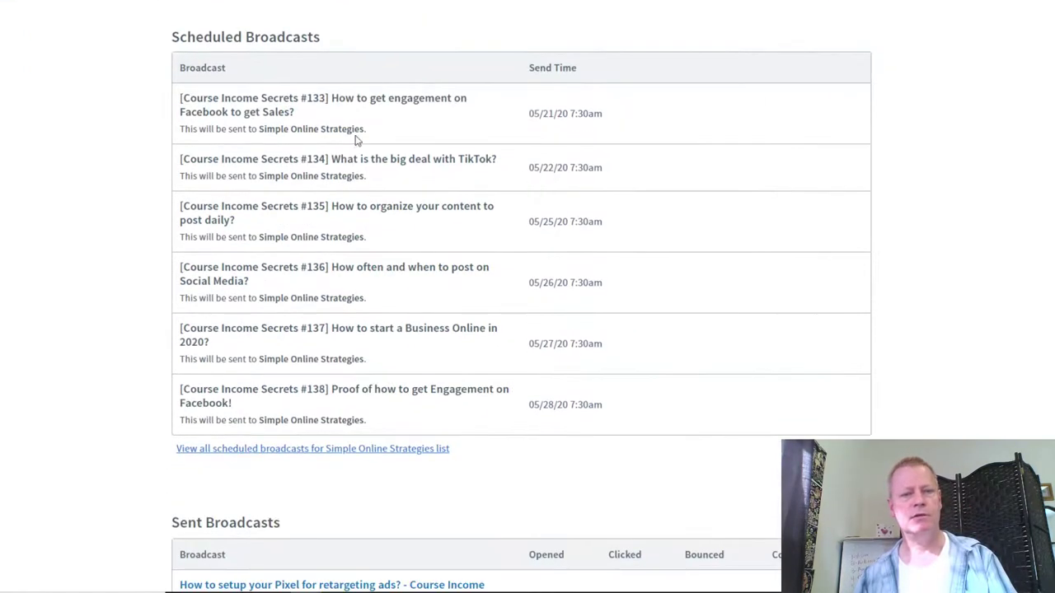
scroll(426, 370, "down", 3)
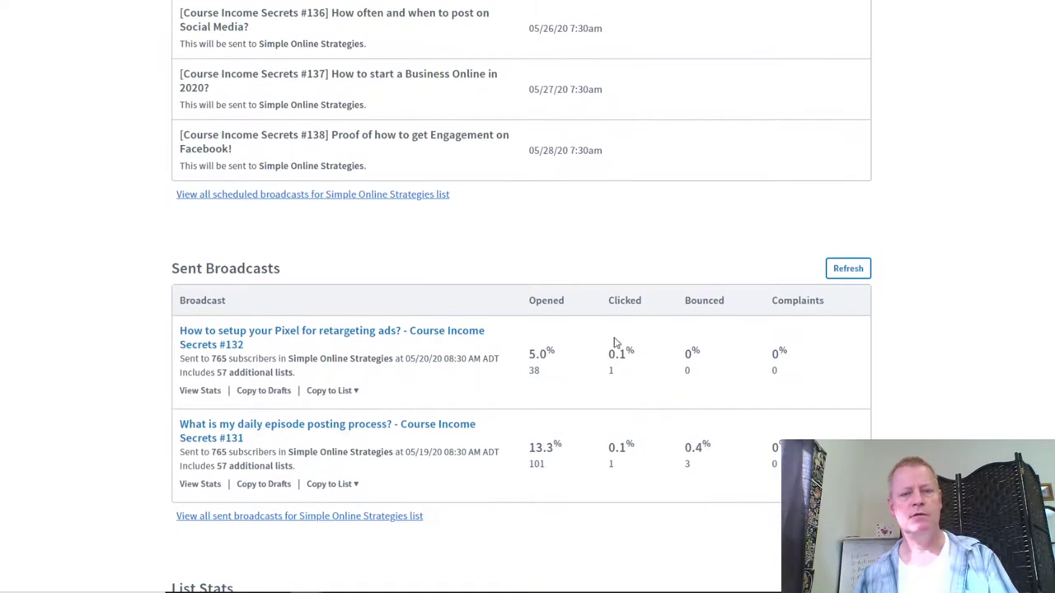
scroll(536, 463, "down", 3)
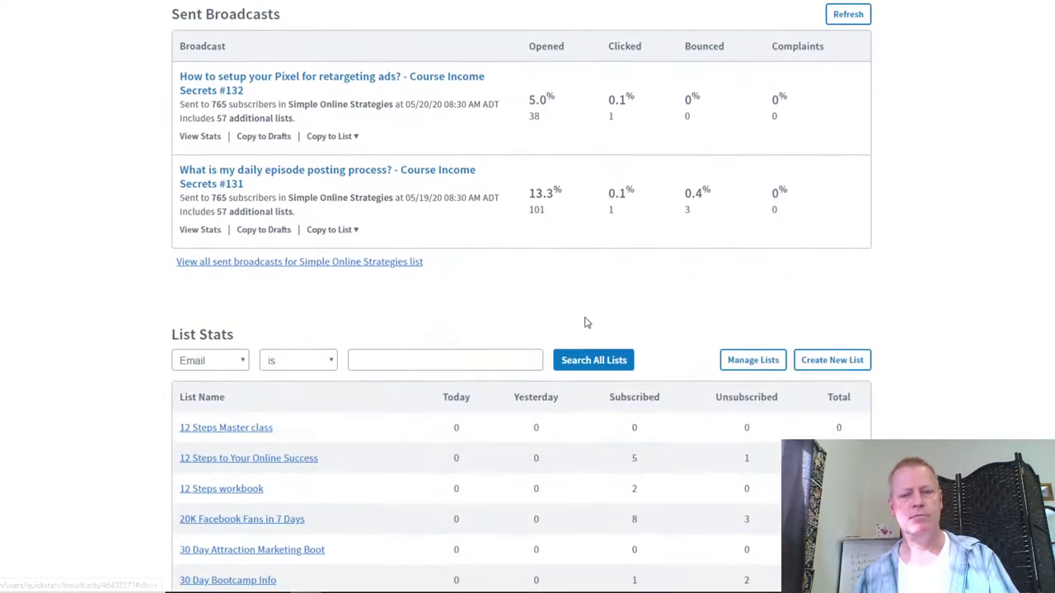
Browse the dashboard's list stats for the subscribed, unsubscribed and total figures of every list
scroll(930, 336, "down", 3)
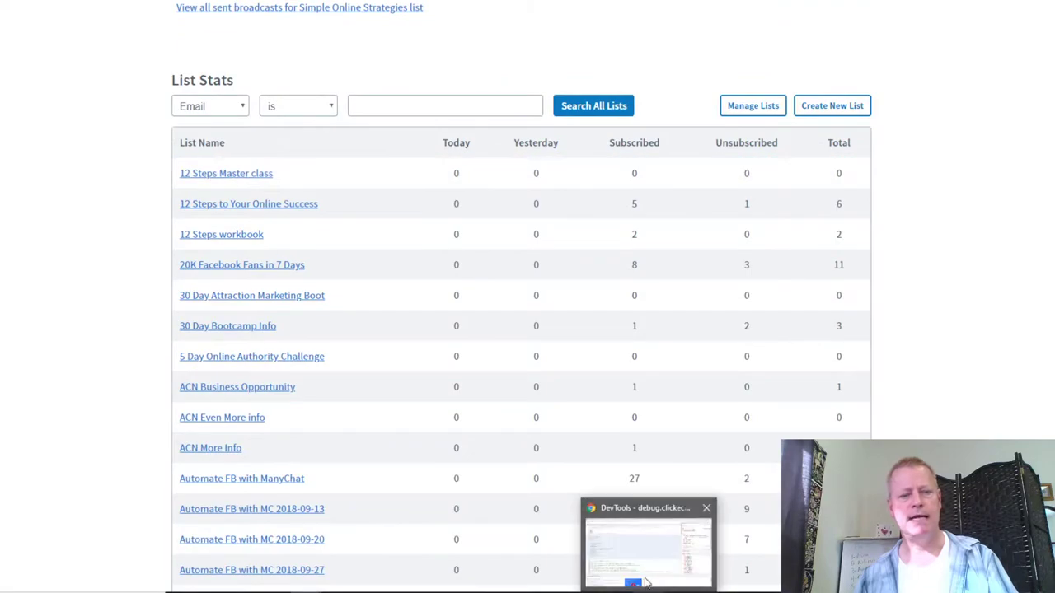
scroll(593, 404, "down", 5)
scroll(599, 405, "down", 12)
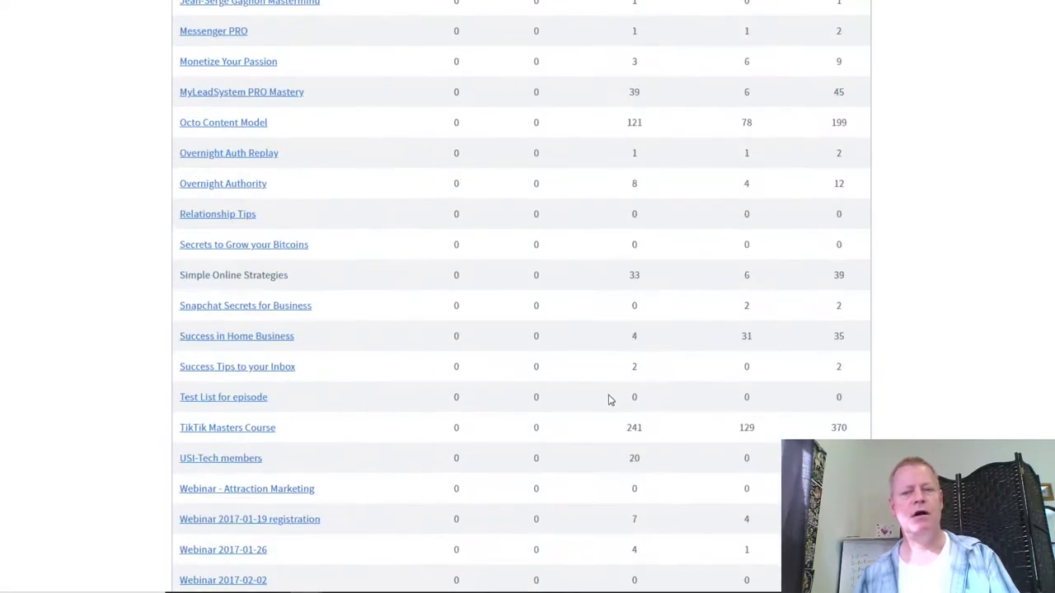
scroll(606, 398, "up", 20)
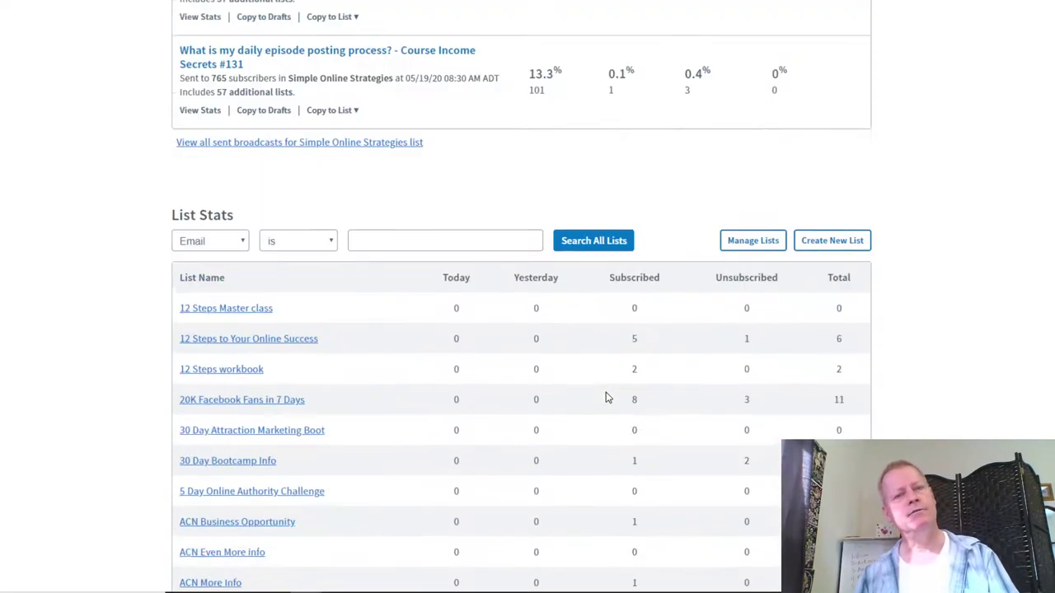